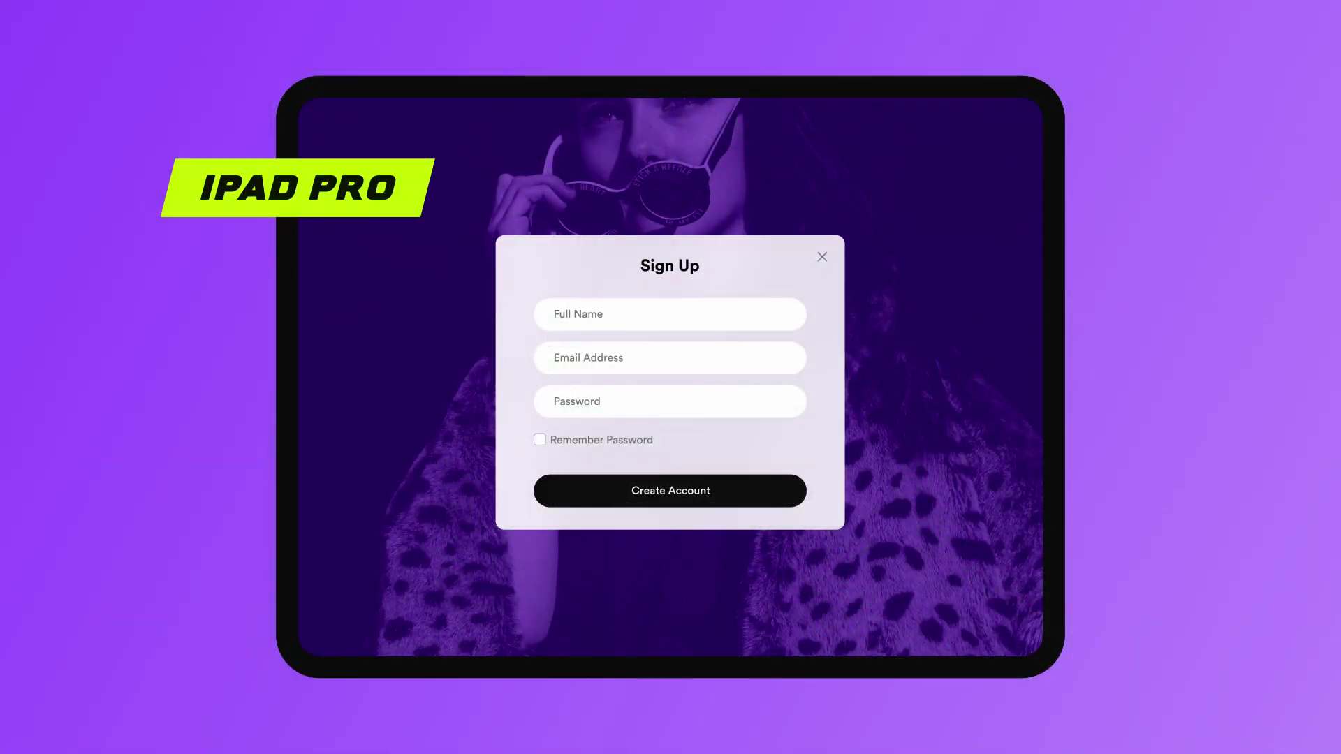
- Scroll the canvas to the row of model photos beside the empty iPad Pro 12.9" frame
{"action": "scroll", "coordinate": [671, 314], "scroll_direction": "down", "scroll_amount": 1}
{"action": "scroll", "coordinate": [565, 288], "scroll_direction": "up", "scroll_amount": 3}
- Move the first photo's grey fill above its image and make it deep purple at 60% opacity
{"action": "scroll", "coordinate": [763, 290], "scroll_direction": "left", "scroll_amount": 2}
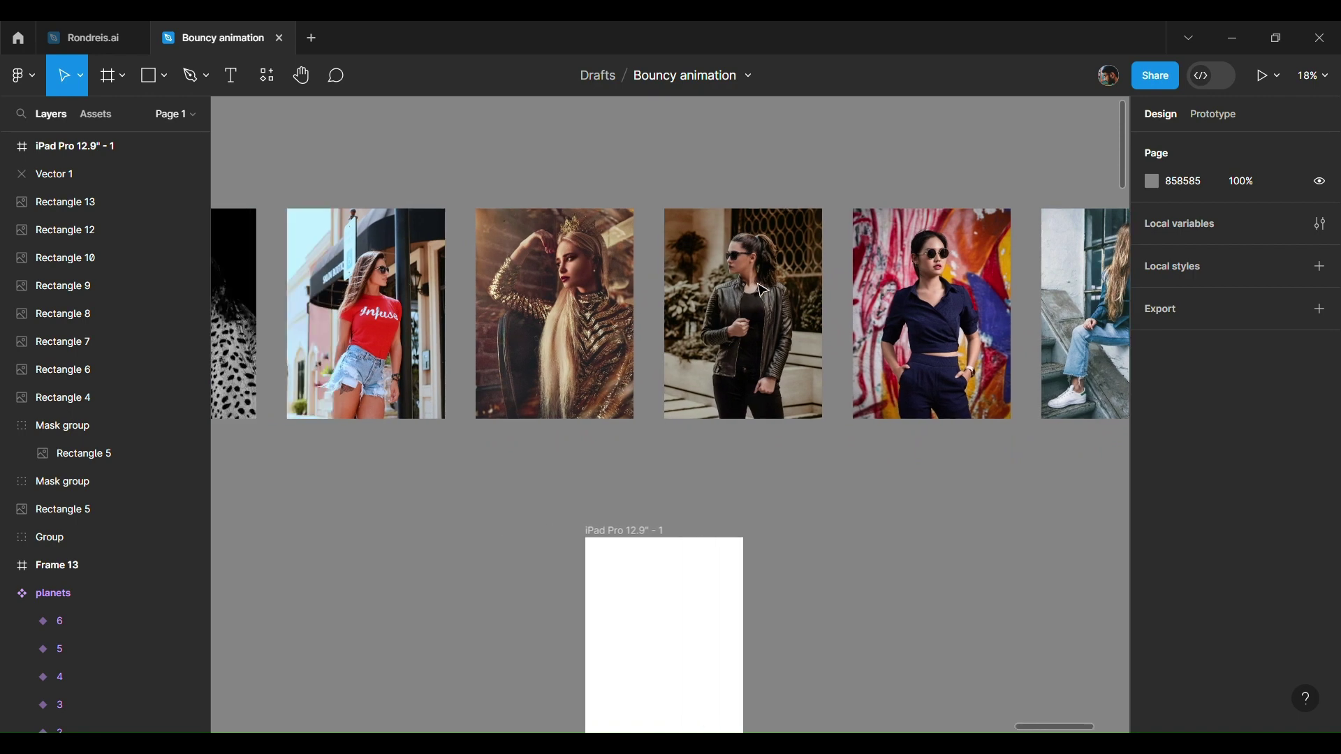
{"action": "scroll", "coordinate": [763, 290], "scroll_direction": "left", "scroll_amount": 2}
{"action": "scroll", "coordinate": [698, 290], "scroll_direction": "down", "scroll_amount": 3}
{"action": "scroll", "coordinate": [641, 289], "scroll_direction": "left", "scroll_amount": 3}
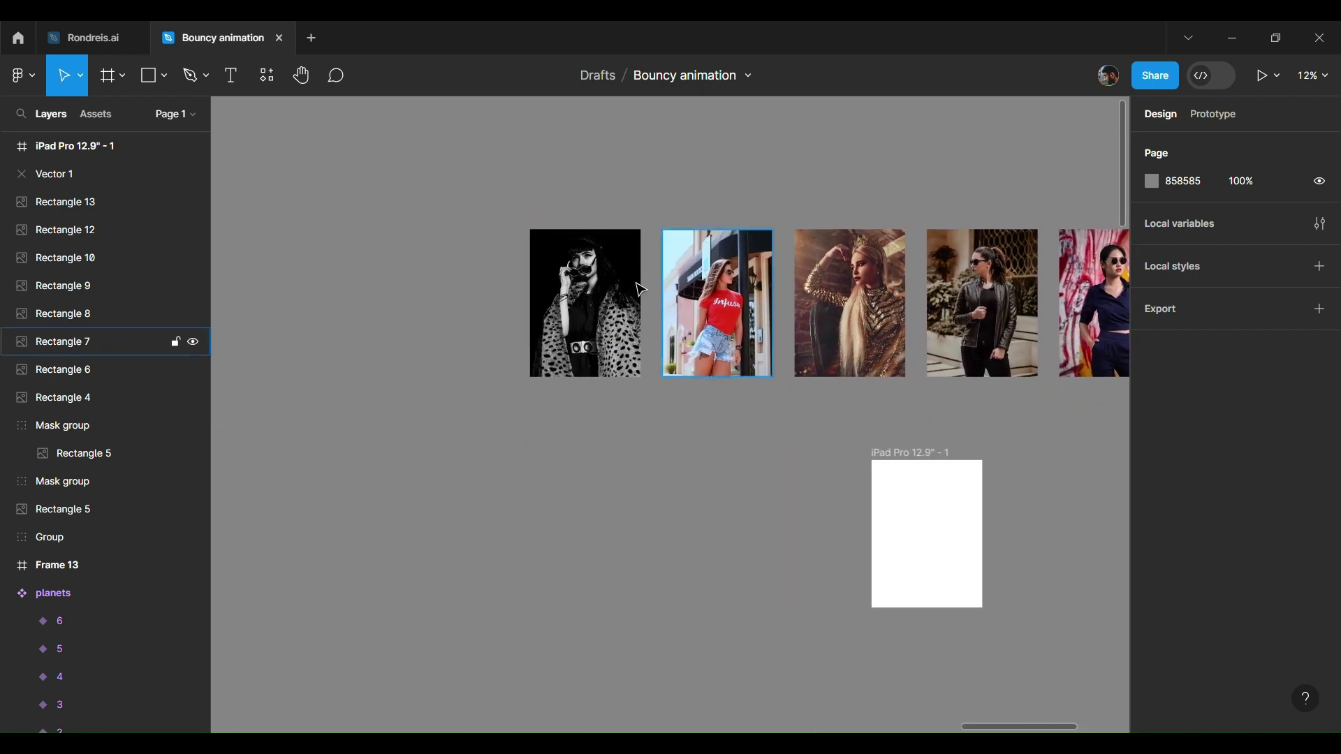
{"action": "left_click", "coordinate": [632, 289]}
{"action": "scroll", "coordinate": [586, 283], "scroll_direction": "up", "scroll_amount": 3}
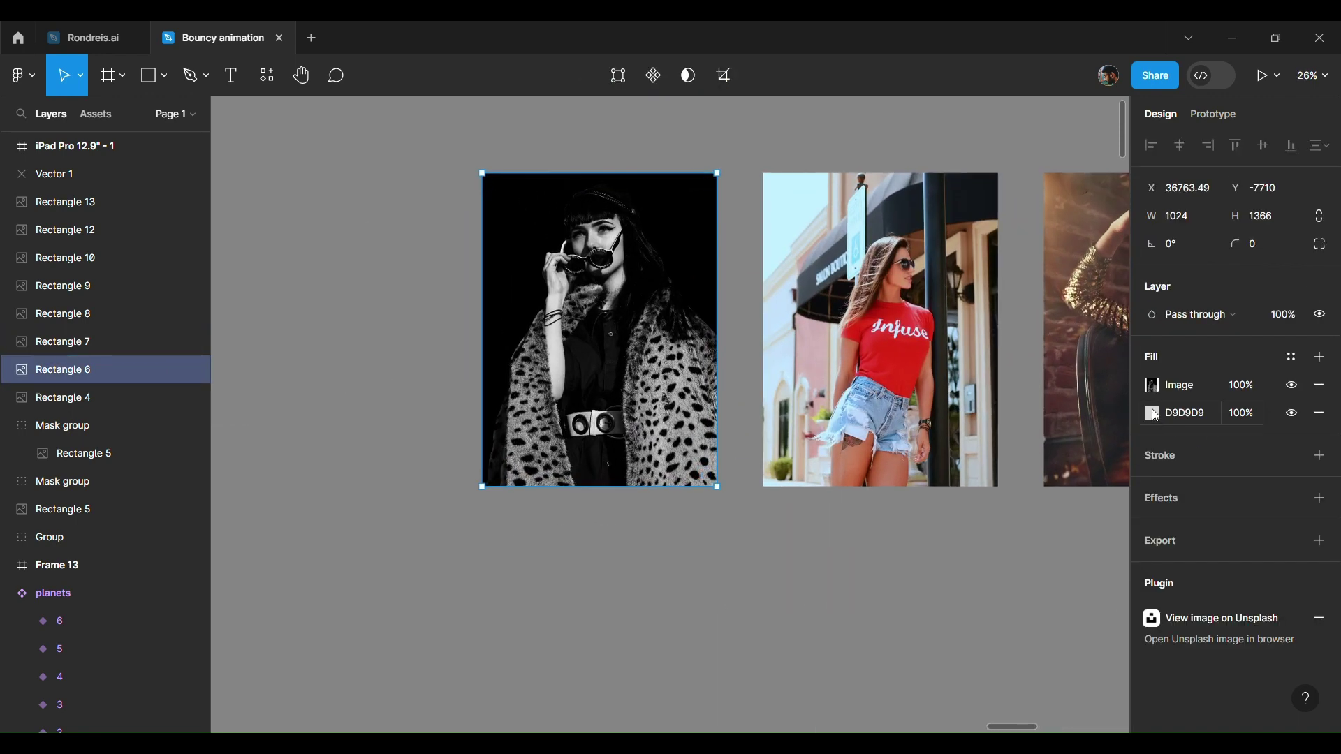
{"action": "left_click_drag", "start_coordinate": [1155, 415], "coordinate": [1155, 391]}
{"action": "left_click", "coordinate": [1153, 388]}
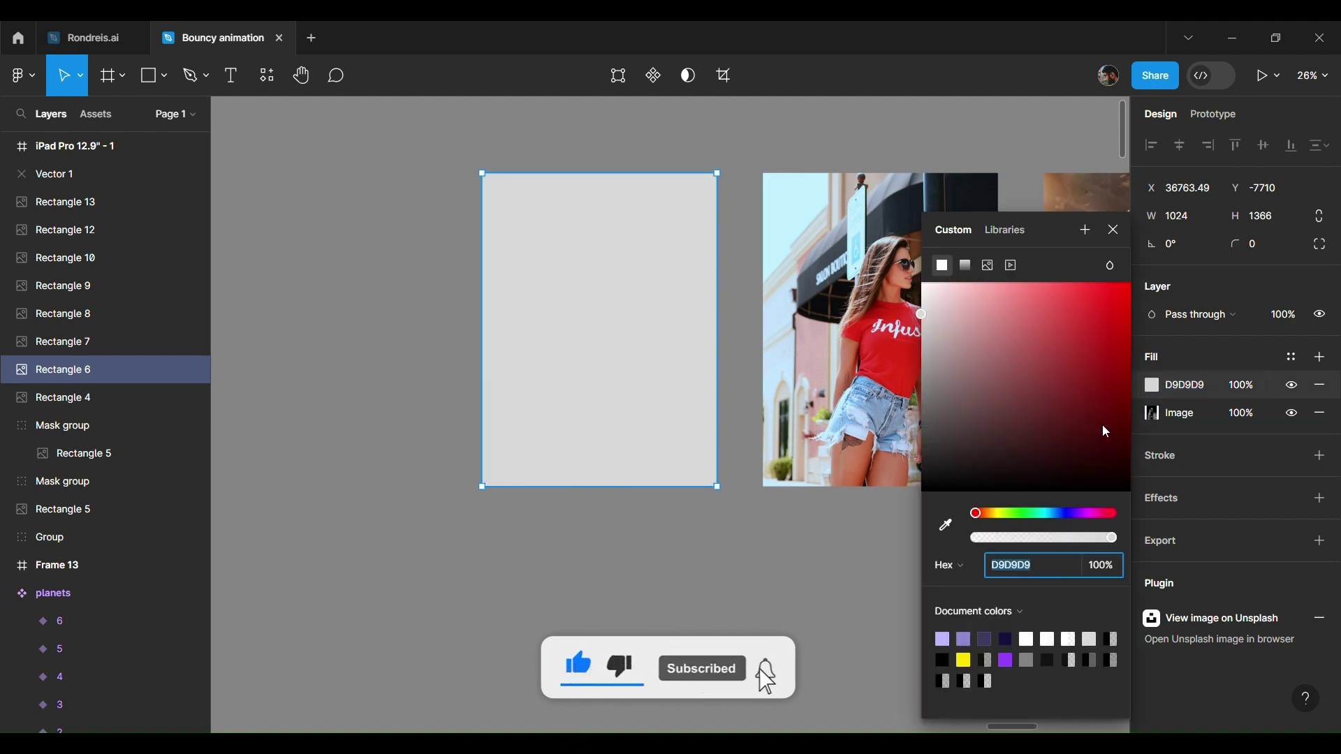
{"action": "left_click", "coordinate": [1006, 661]}
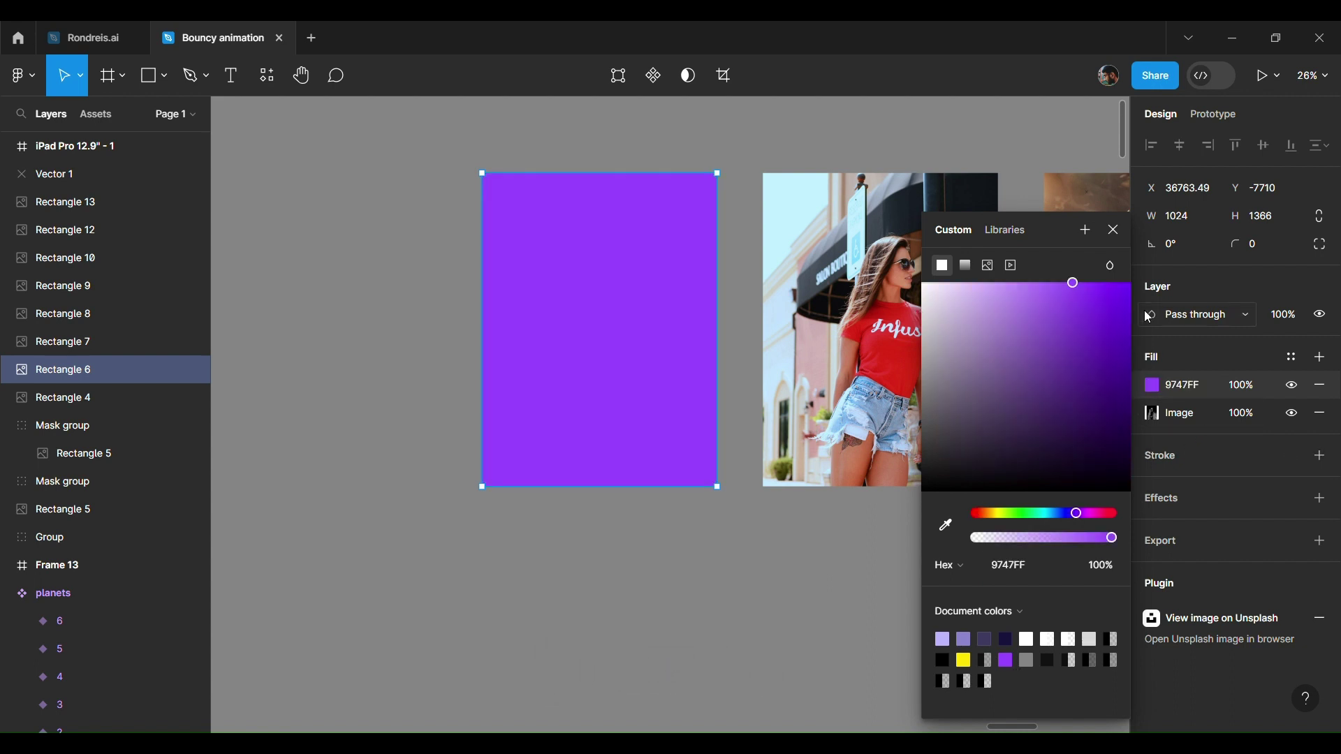
{"action": "left_click_drag", "start_coordinate": [1121, 328], "coordinate": [1134, 351]}
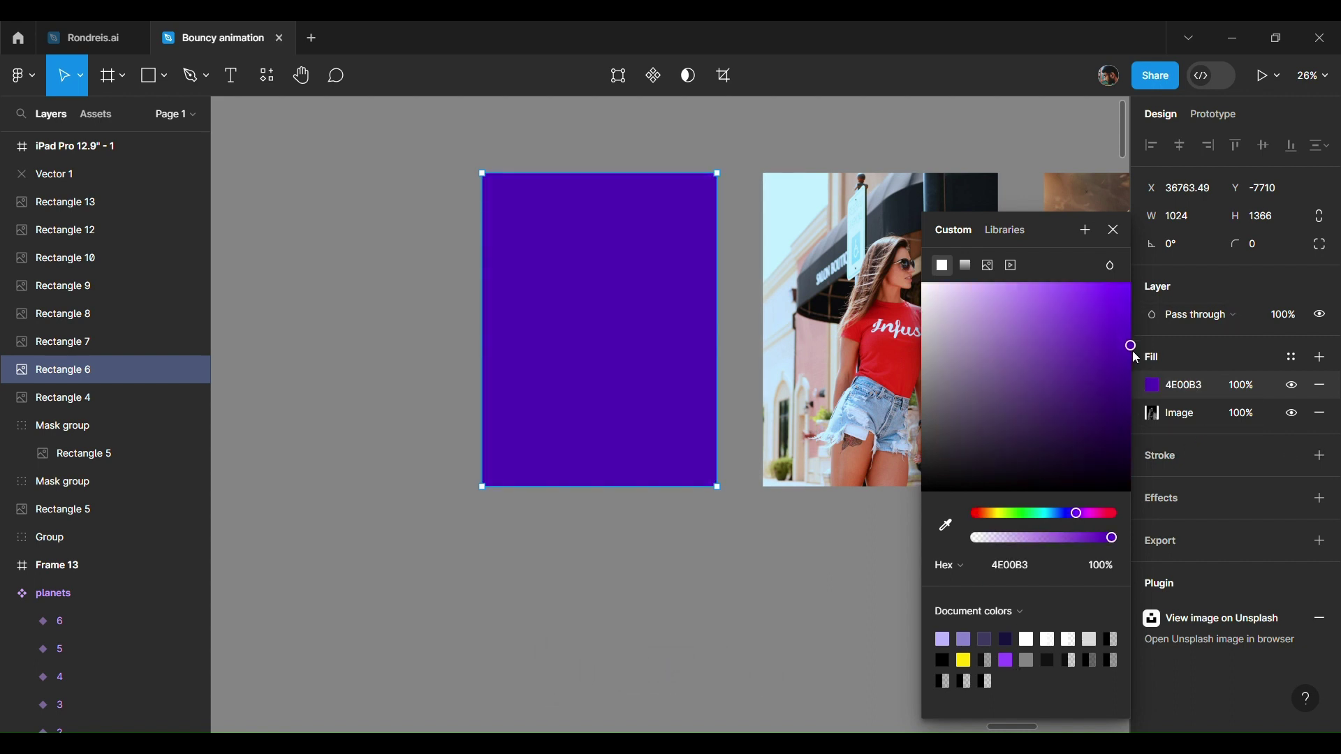
{"action": "left_click", "coordinate": [1256, 387]}
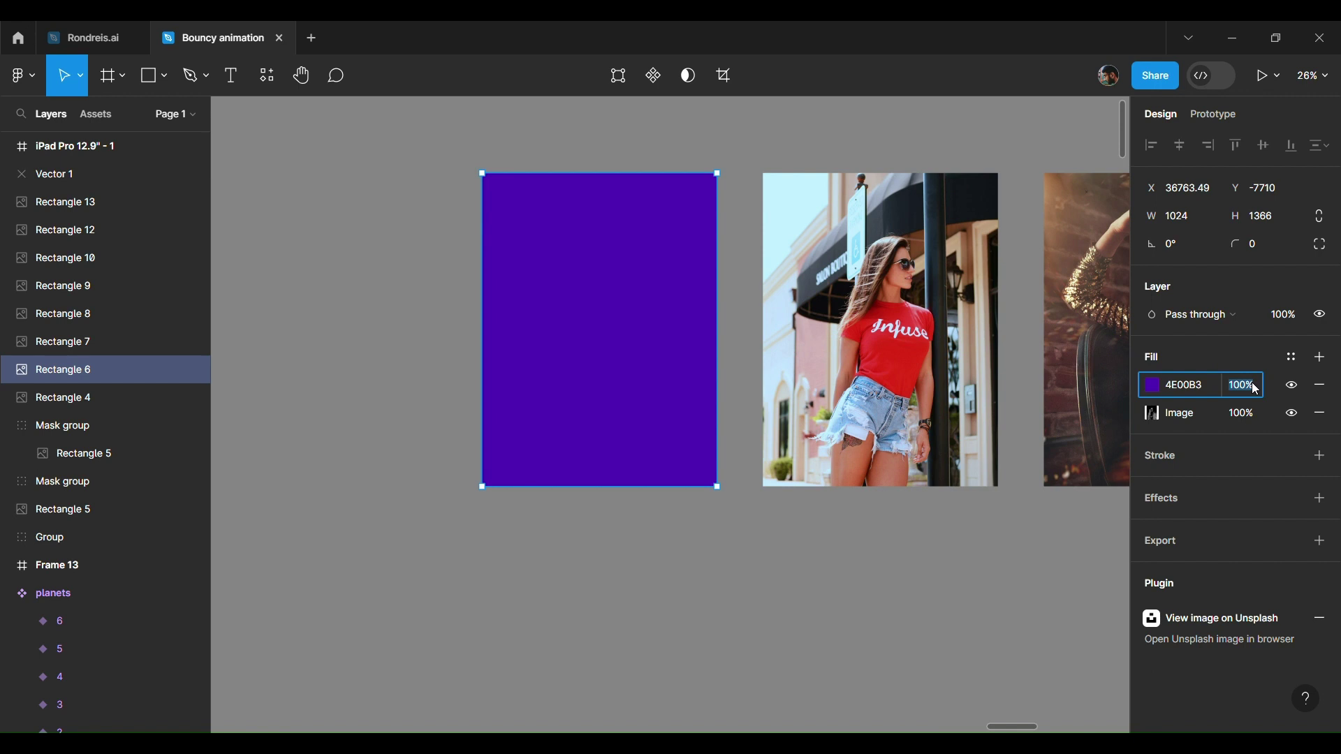
{"action": "type", "text": "60"}
{"action": "key", "text": "Return"}
- Paste the tint onto the second photo and recolour it blue 000F9A
{"action": "key", "text": "shift+Tab"}
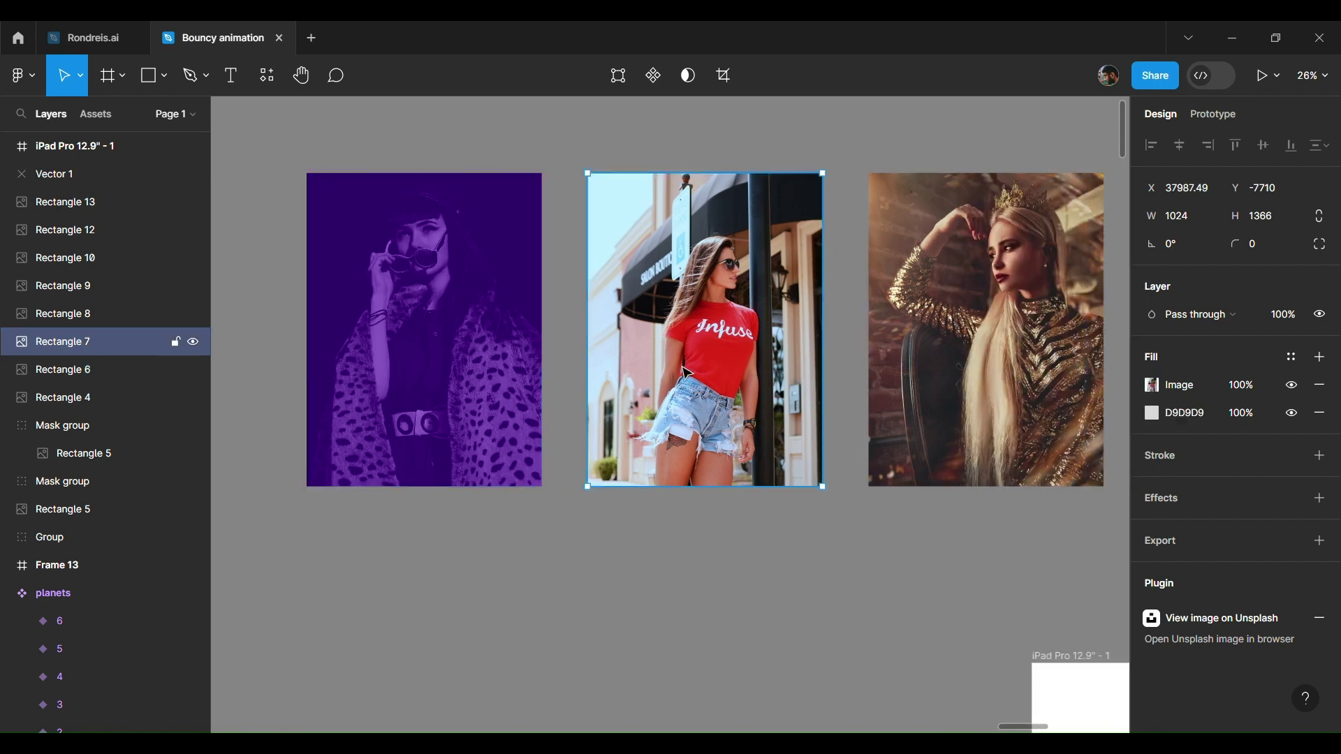
{"action": "key", "text": "Tab"}
{"action": "key", "text": "shift+Tab"}
{"action": "key", "text": "ctrl+v"}
{"action": "left_click", "coordinate": [1319, 441]}
{"action": "left_click", "coordinate": [1152, 385]}
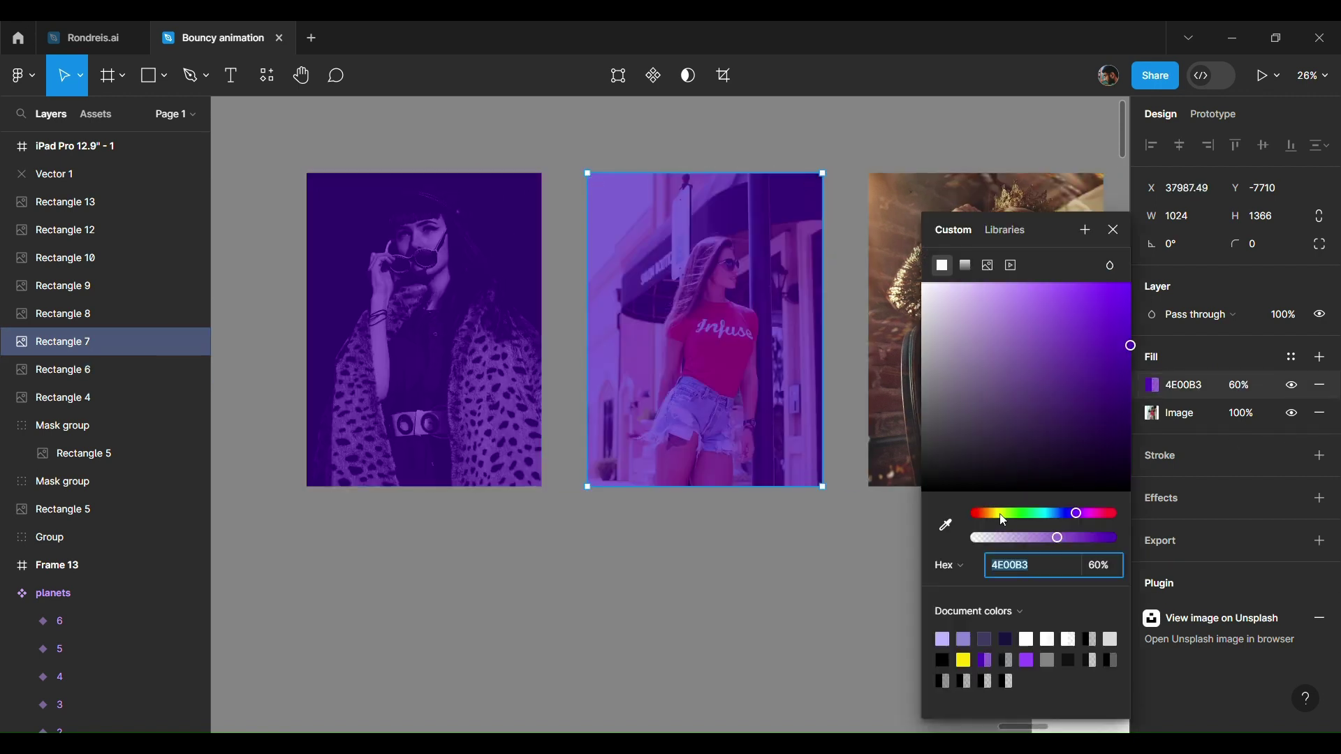
{"action": "type", "text": "000F9A"}
{"action": "left_click", "coordinate": [939, 523]}
- Paste the tint onto the third photo and shift its hue to green
{"action": "key", "text": "Tab"}
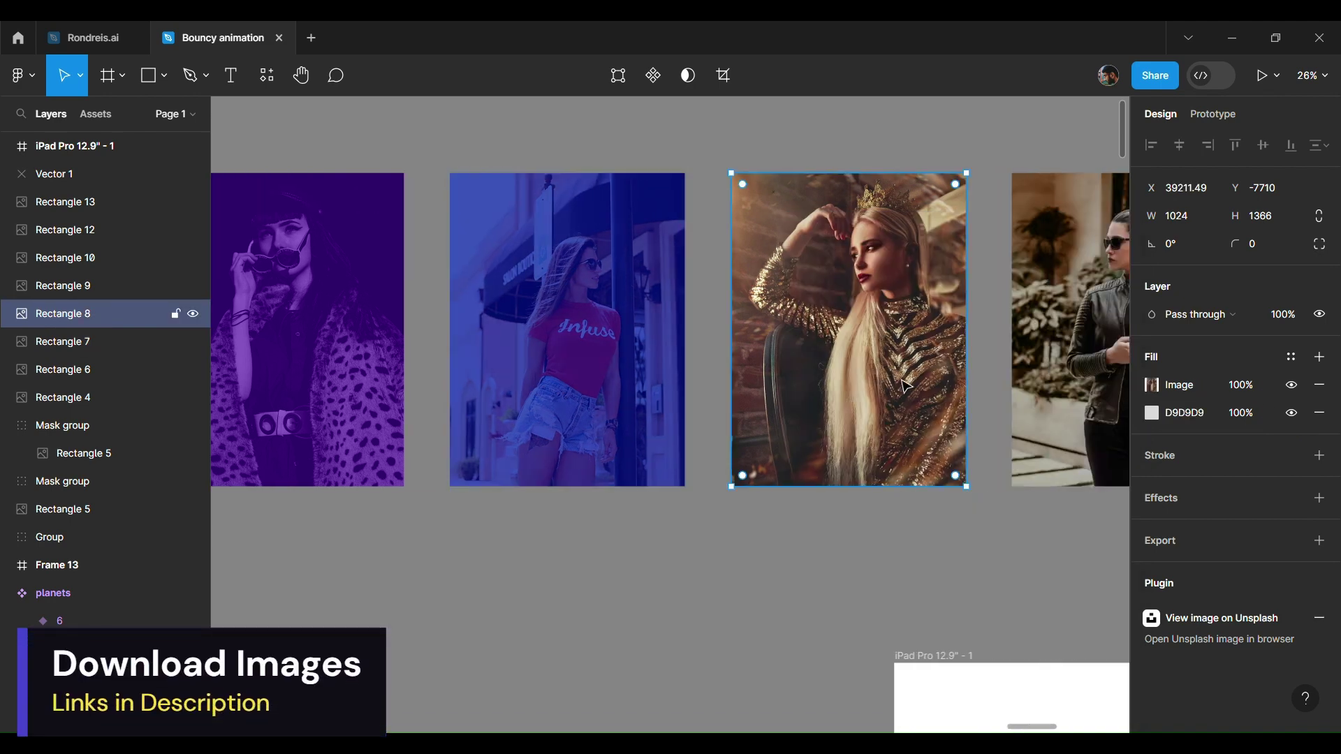
{"action": "key", "text": "ctrl+v"}
{"action": "left_click", "coordinate": [1152, 384]}
{"action": "left_click_drag", "start_coordinate": [1079, 514], "coordinate": [1037, 514]}
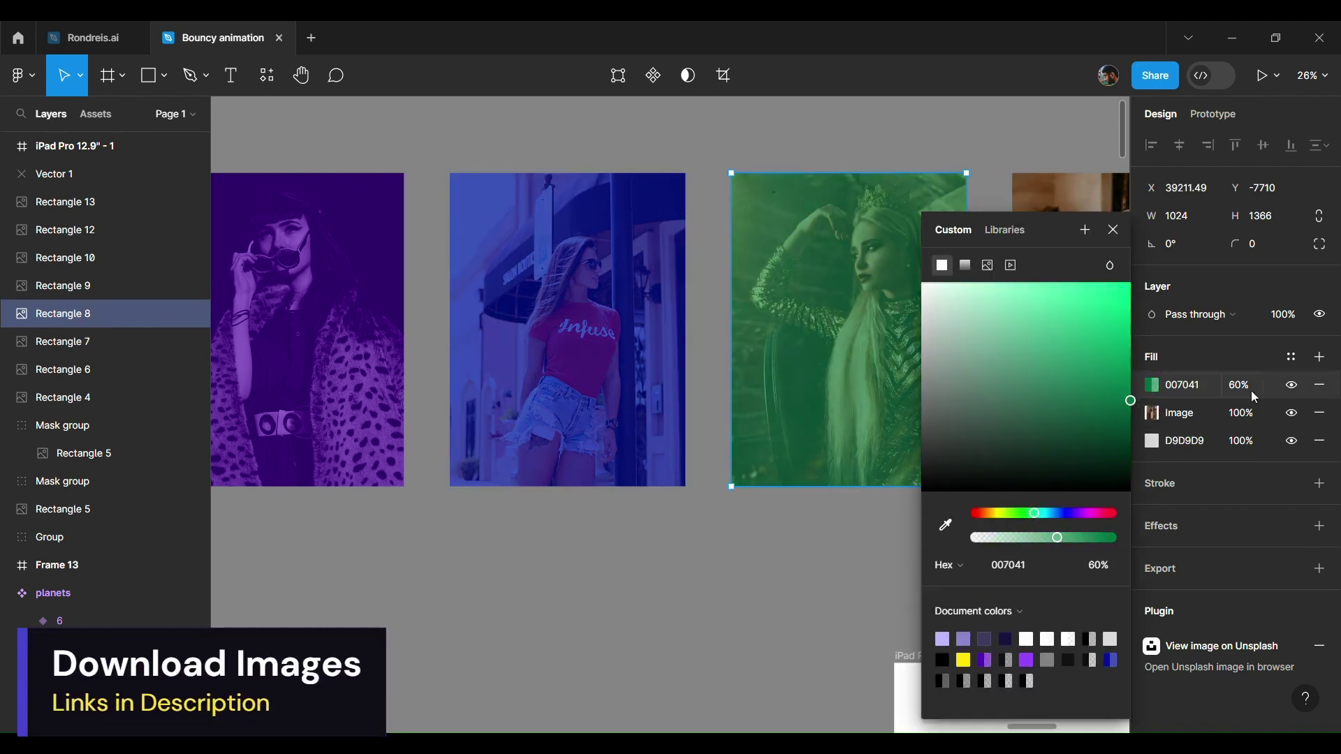
{"action": "key", "text": "Escape"}
- Paste the tint onto the fourth photo and make it yellow A79702
{"action": "key", "text": "Tab"}
{"action": "key", "text": "ctrl+v"}
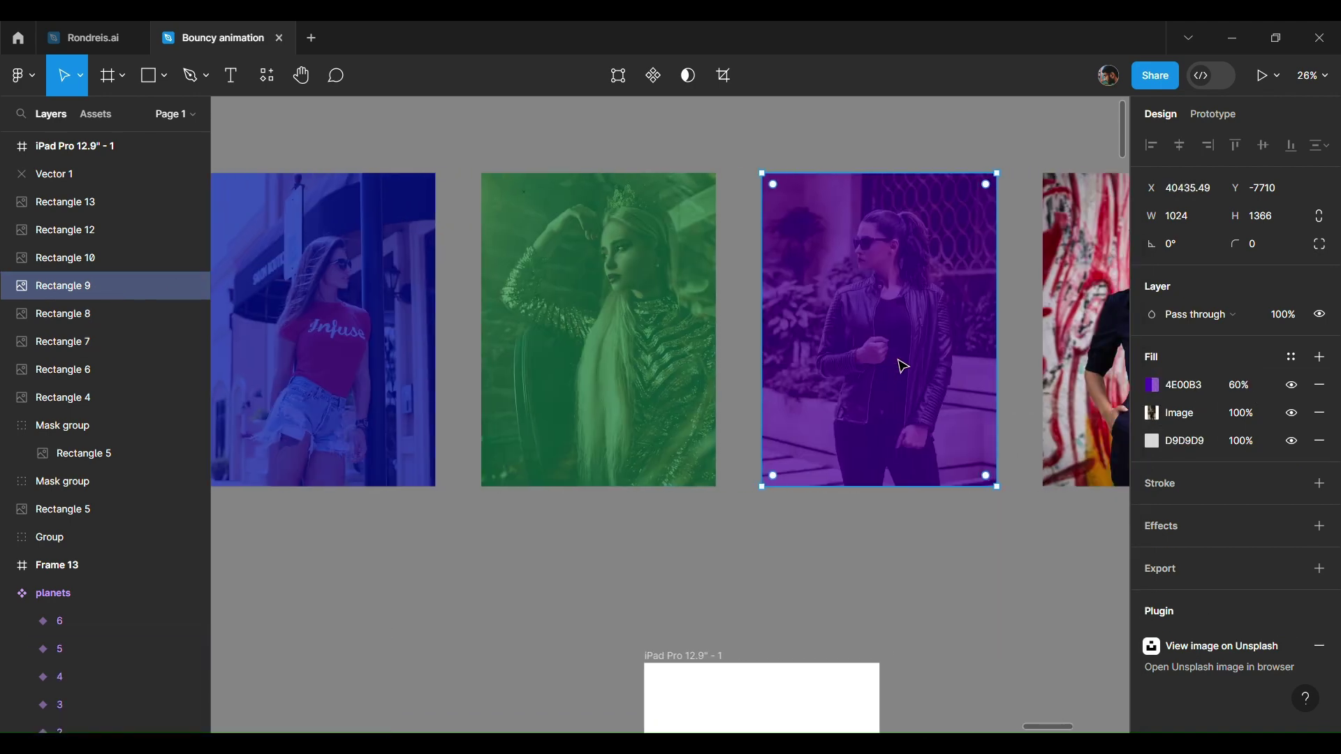
{"action": "left_click", "coordinate": [1153, 385]}
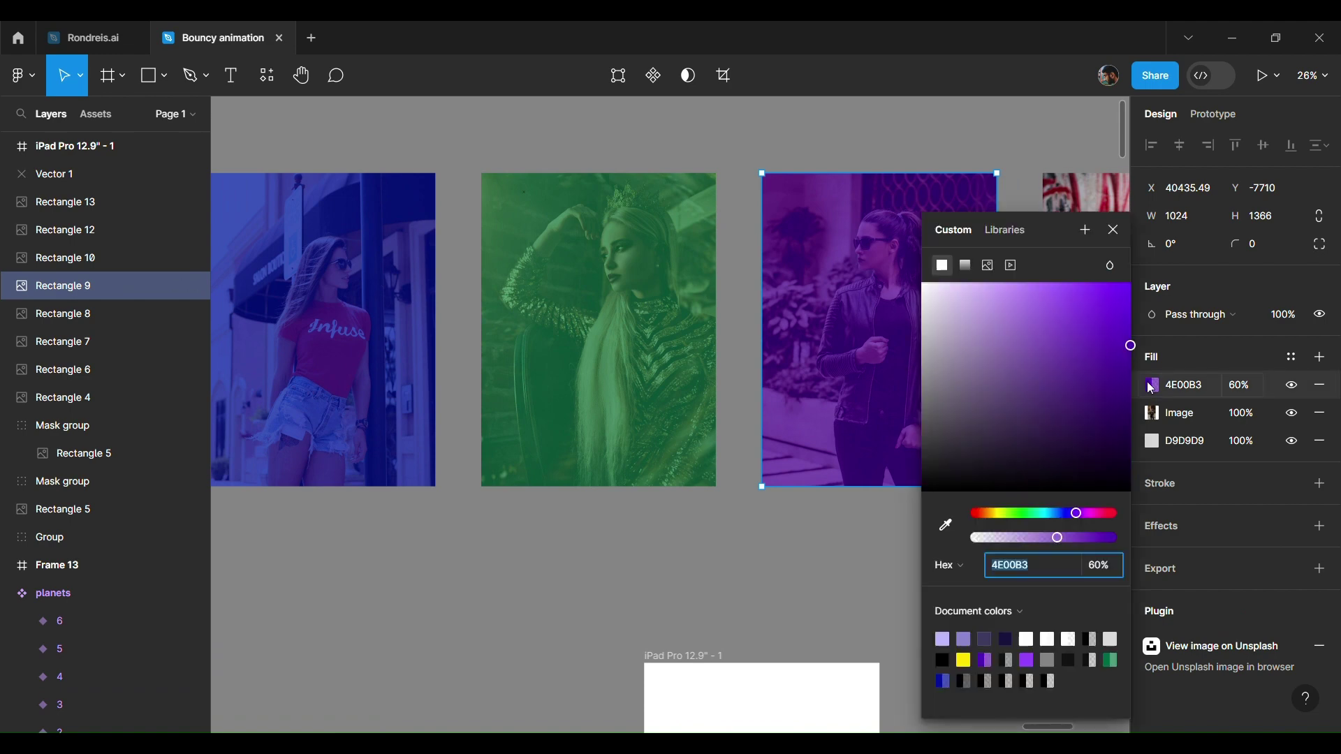
{"action": "left_click", "coordinate": [1005, 518]}
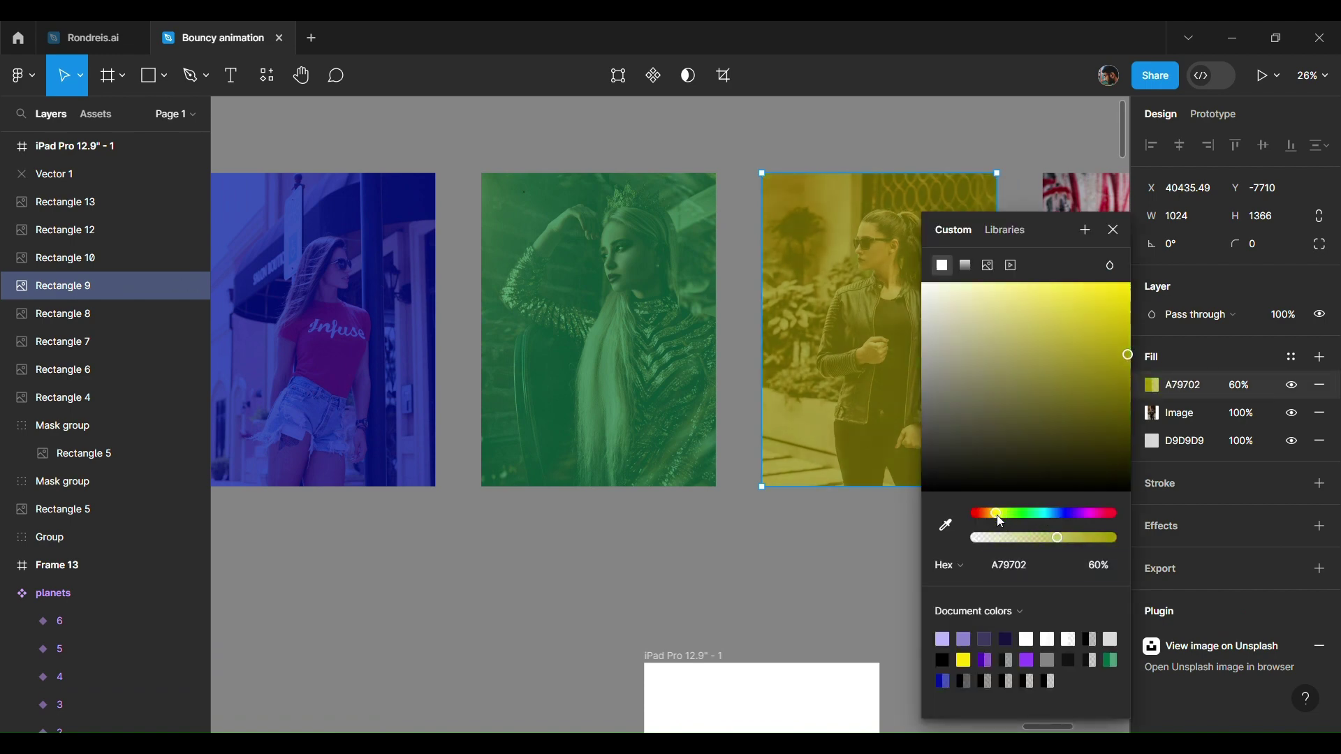
{"action": "key", "text": "Escape"}
{"action": "left_click", "coordinate": [1152, 385]}
{"action": "left_click", "coordinate": [1003, 514]}
{"action": "key", "text": "Escape"}
- Zoom out to the whole row and retint the third photo teal blue
{"action": "left_click", "coordinate": [983, 529]}
{"action": "key", "text": "minus"}
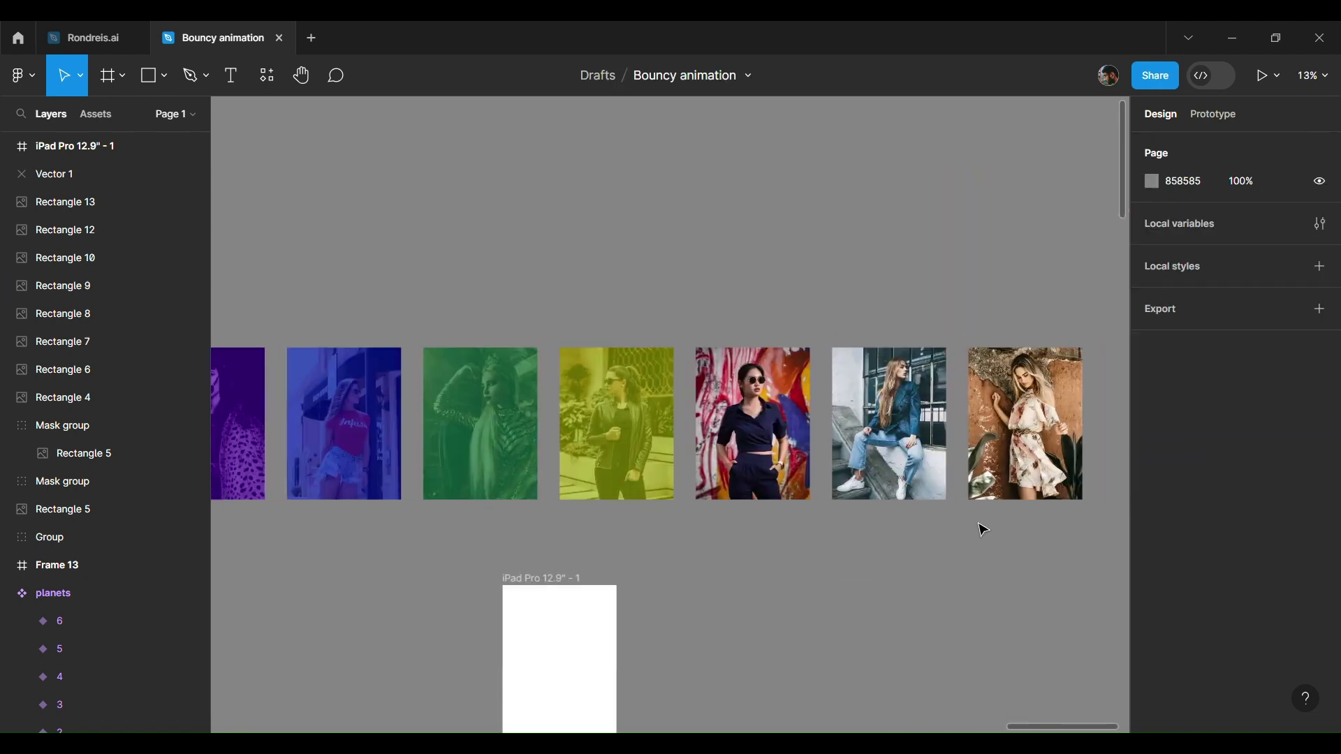
{"action": "scroll", "coordinate": [635, 449], "scroll_direction": "left", "scroll_amount": 2}
{"action": "scroll", "coordinate": [656, 449], "scroll_direction": "up", "scroll_amount": 3}
{"action": "left_click", "coordinate": [635, 450]}
{"action": "left_click", "coordinate": [1152, 386]}
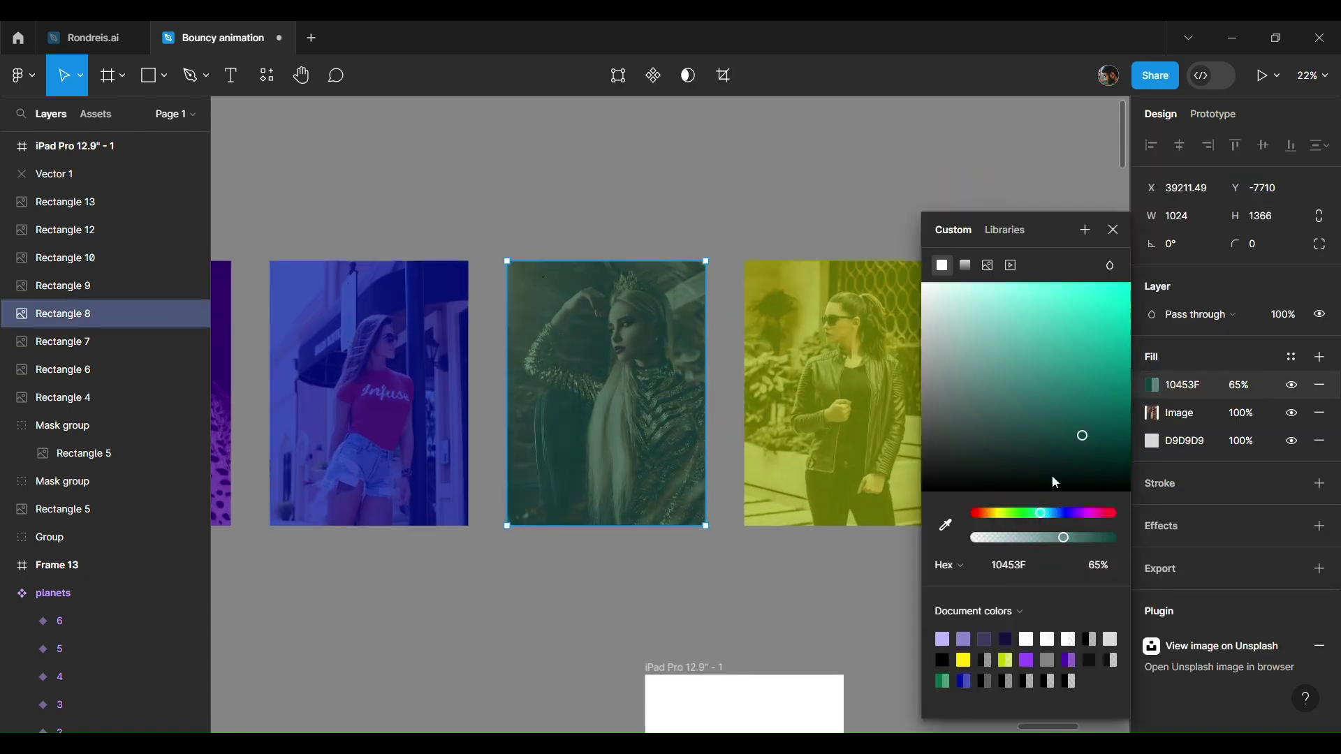
{"action": "left_click_drag", "start_coordinate": [1080, 433], "coordinate": [1130, 327]}
{"action": "mouse_move", "coordinate": [1042, 513]}
{"action": "left_mouse_down"}
{"action": "mouse_move", "coordinate": [1055, 517]}
{"action": "mouse_move", "coordinate": [992, 520]}
{"action": "left_mouse_up"}
- Retint the fourth photo green and the fifth photo yellow
{"action": "left_click", "coordinate": [831, 391]}
{"action": "left_click", "coordinate": [1153, 386]}
{"action": "scroll", "coordinate": [833, 414], "scroll_direction": "right", "scroll_amount": 3}
{"action": "left_click", "coordinate": [833, 413]}
{"action": "left_click", "coordinate": [1319, 357]}
{"action": "left_click", "coordinate": [1152, 385]}
- Add a tint fill to the sixth photo and tint the last photo red B30000
{"action": "left_click", "coordinate": [65, 230]}
{"action": "scroll", "coordinate": [698, 391], "scroll_direction": "right", "scroll_amount": 3}
{"action": "left_click", "coordinate": [1320, 357]}
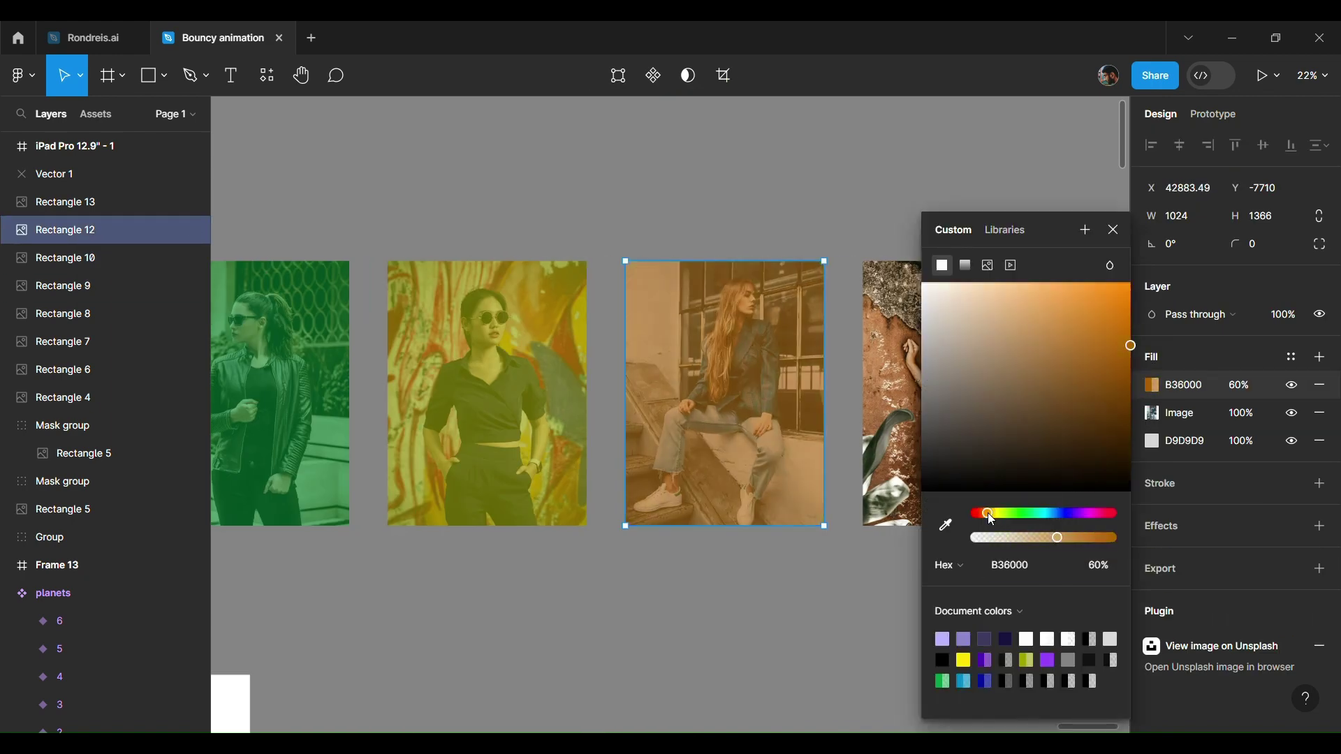
{"action": "left_click", "coordinate": [1113, 230]}
{"action": "left_click", "coordinate": [964, 391]}
{"action": "left_click", "coordinate": [1319, 357]}
{"action": "left_click", "coordinate": [1152, 385]}
{"action": "mouse_move", "coordinate": [1076, 513]}
{"action": "left_mouse_down"}
{"action": "mouse_move", "coordinate": [976, 513]}
{"action": "mouse_move", "coordinate": [992, 517]}
{"action": "left_mouse_up"}
{"action": "scroll", "coordinate": [838, 391], "scroll_direction": "right", "scroll_amount": 3}
- Make the sixth photo's tint orange at 70% opacity
{"action": "left_click", "coordinate": [580, 392]}
{"action": "left_click", "coordinate": [1152, 385]}
{"action": "left_click", "coordinate": [847, 144]}
{"action": "scroll", "coordinate": [847, 144], "scroll_direction": "down", "scroll_amount": 5}
{"action": "scroll", "coordinate": [848, 143], "scroll_direction": "left", "scroll_amount": 5}
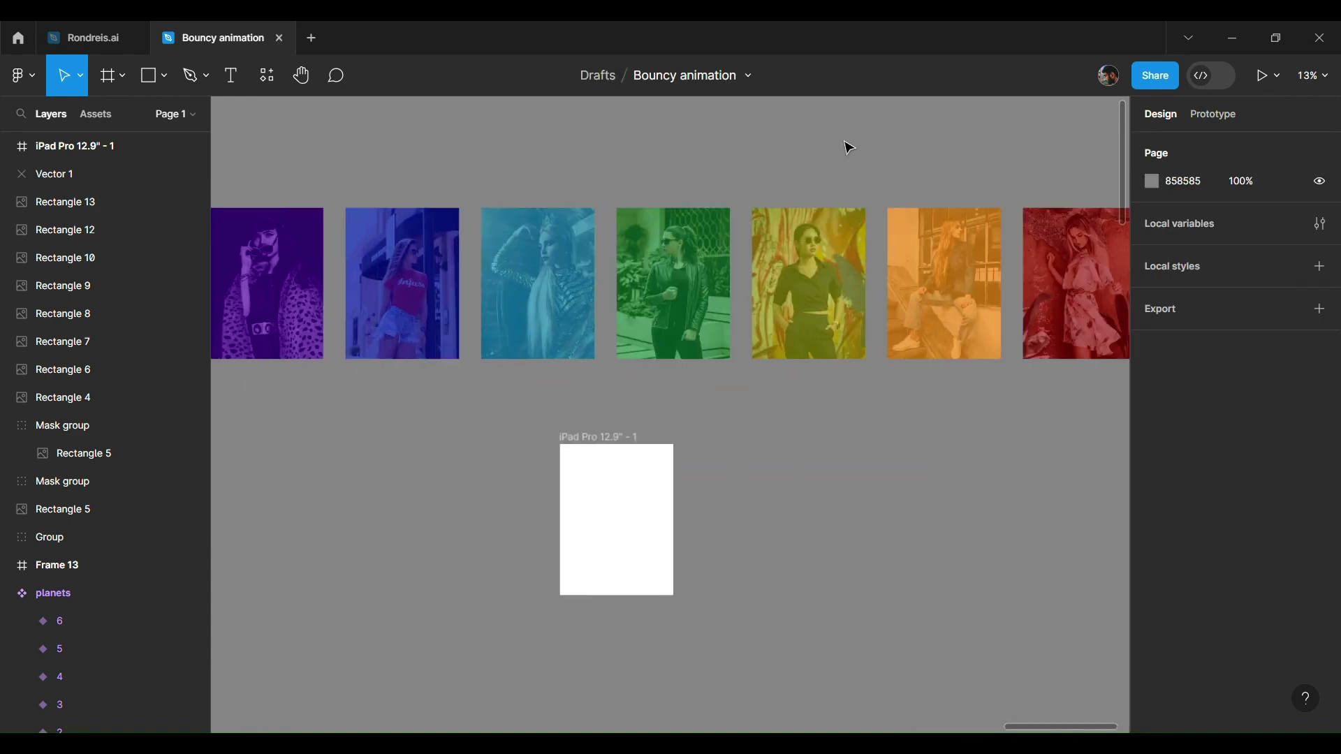
{"action": "scroll", "coordinate": [318, 183], "scroll_direction": "down", "scroll_amount": 1}
- Wrap the first two photos in their own frames named 1 and 2
{"action": "left_click", "coordinate": [382, 234]}
{"action": "right_click", "coordinate": [367, 218]}
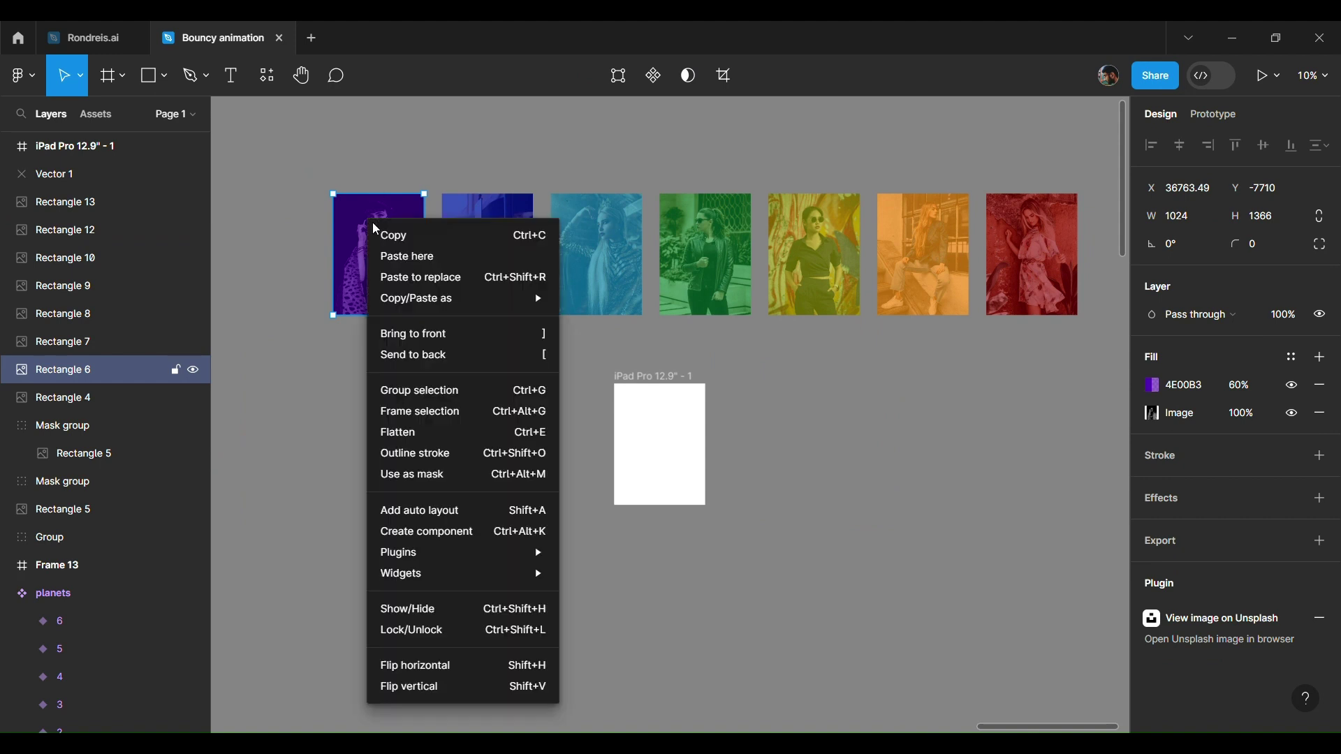
{"action": "left_click", "coordinate": [447, 410]}
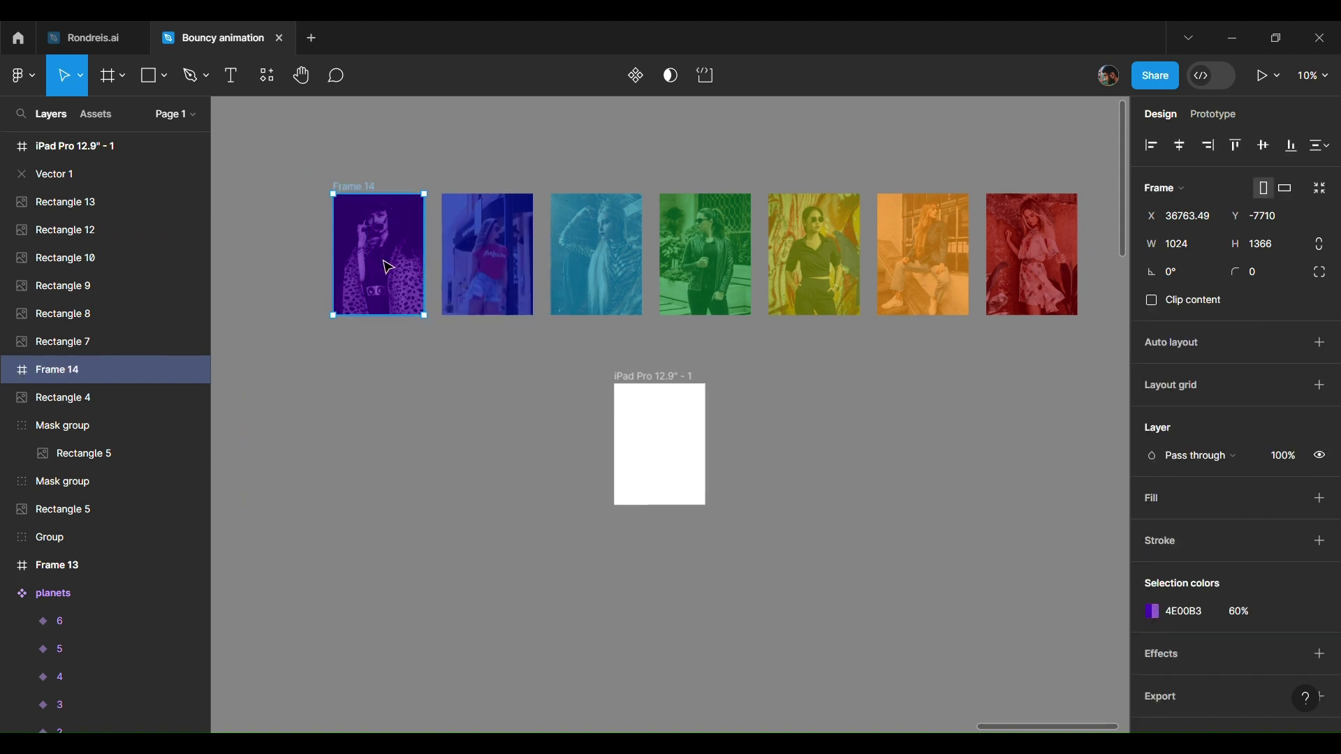
{"action": "type", "text": "1"}
{"action": "key", "text": "Return"}
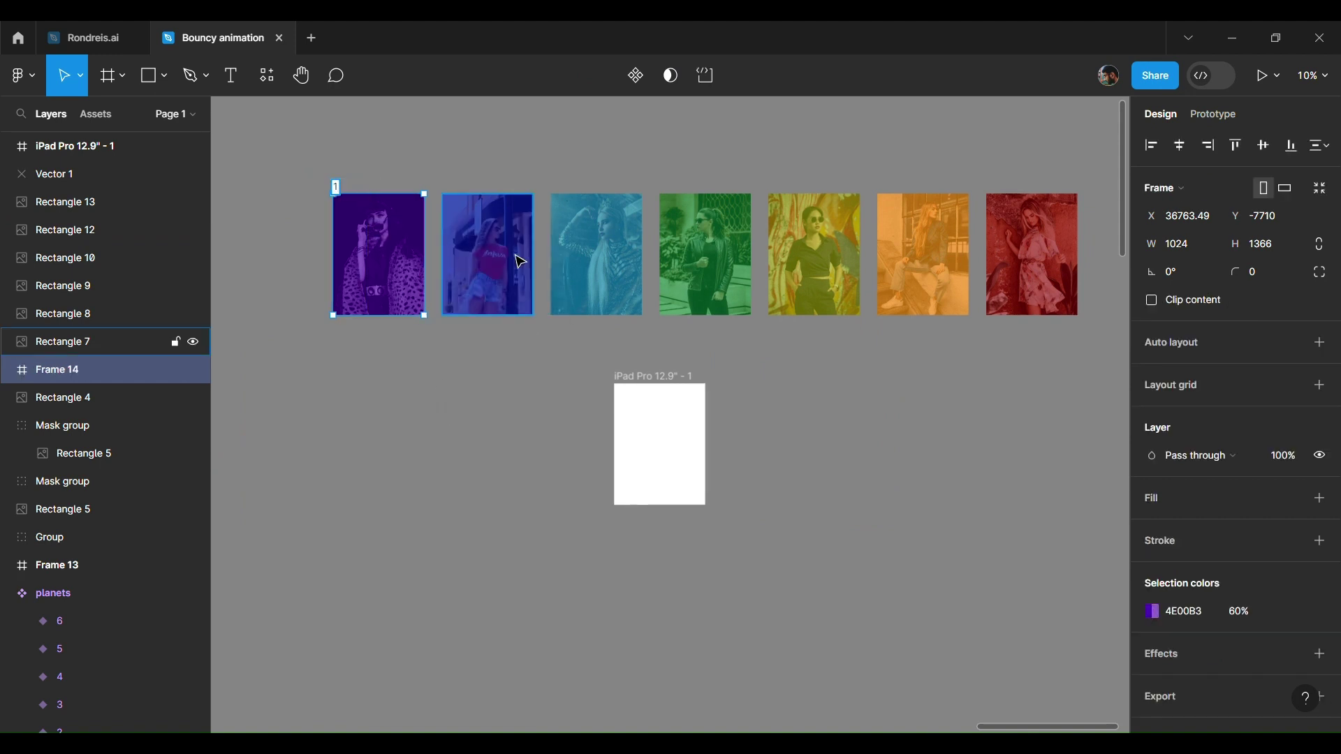
{"action": "left_click", "coordinate": [515, 257]}
{"action": "right_click", "coordinate": [507, 245]}
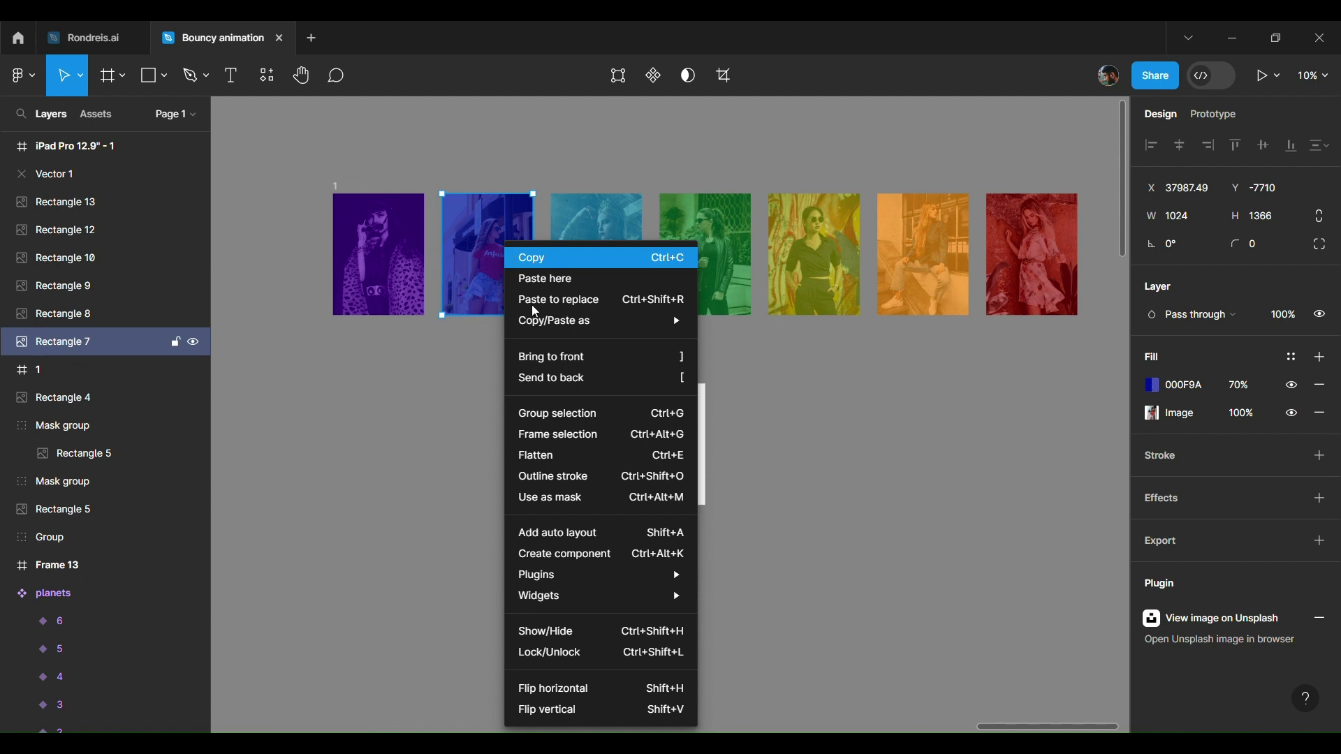
{"action": "left_click", "coordinate": [566, 447]}
{"action": "left_click", "coordinate": [609, 235]}
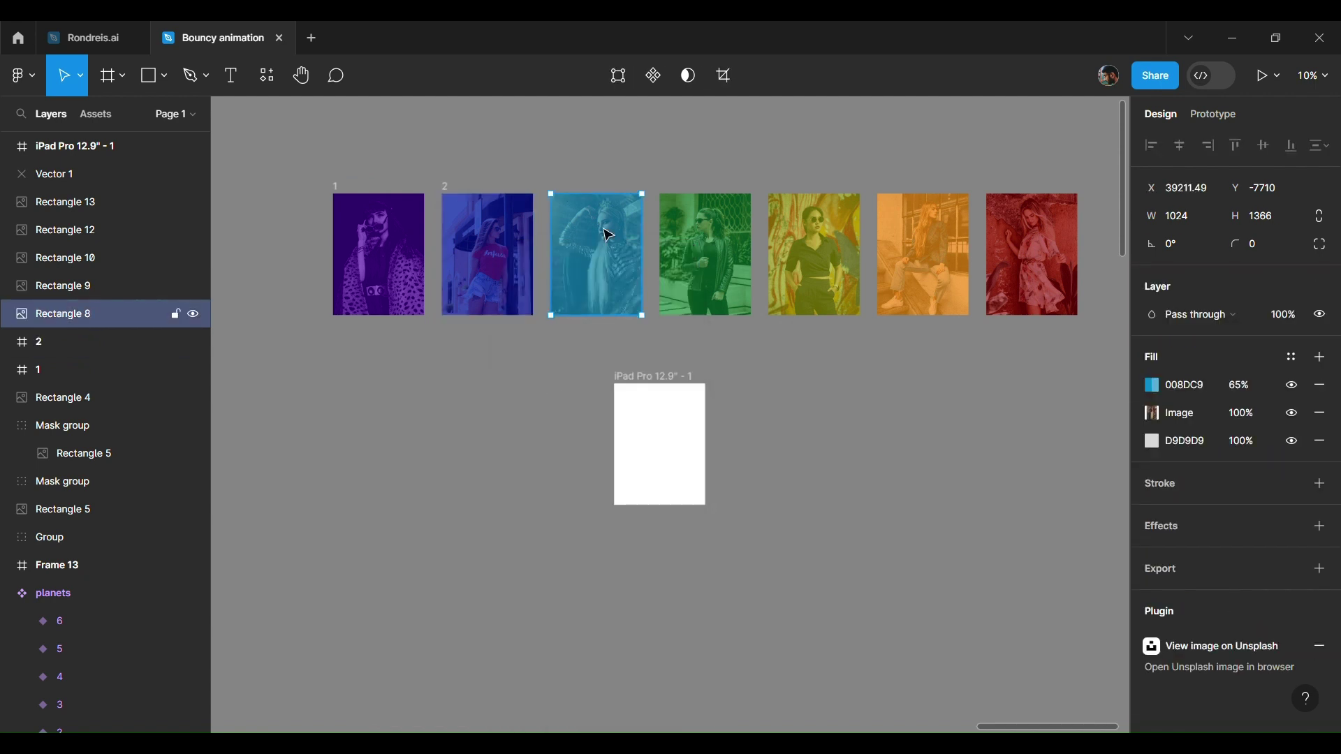
- Wrap photos three, four and five in frames named 3, 4 and 5
{"action": "key", "text": "ctrl+alt+g"}
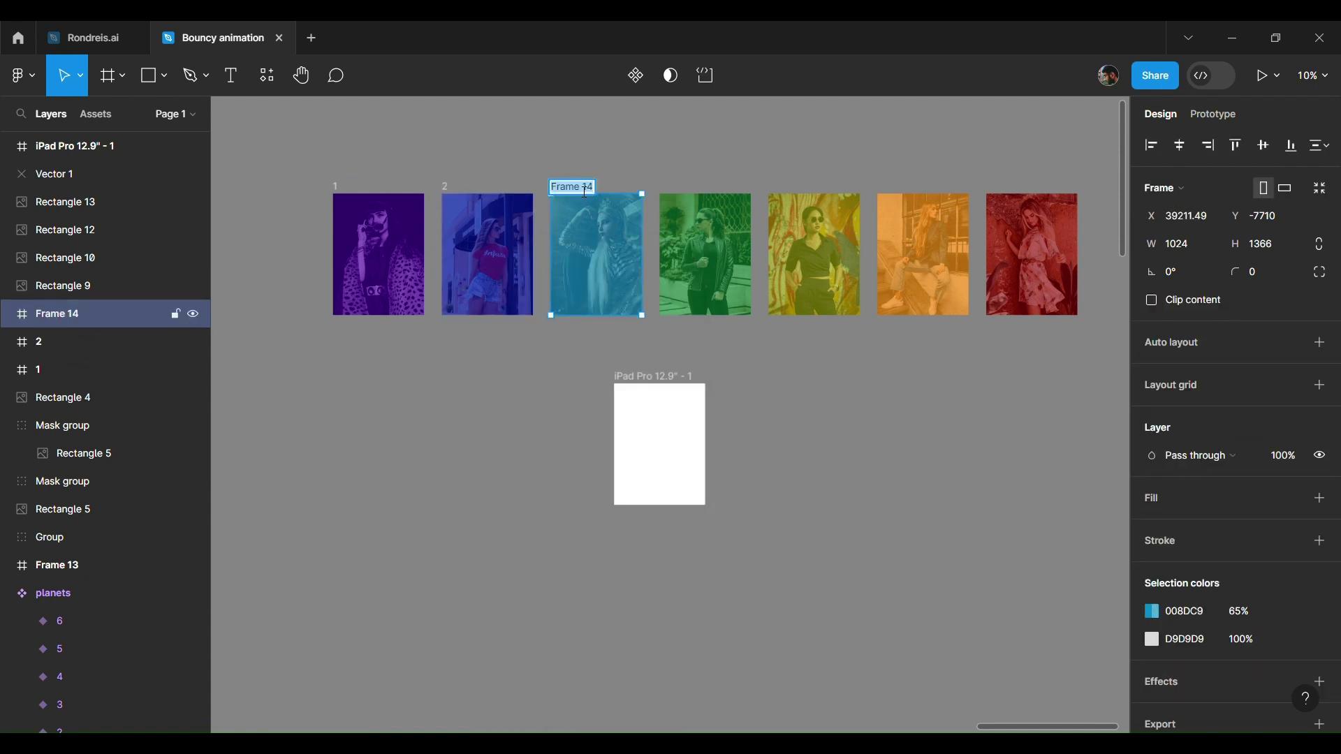
{"action": "type", "text": "3"}
{"action": "left_click", "coordinate": [715, 228]}
{"action": "key", "text": "ctrl+alt+g"}
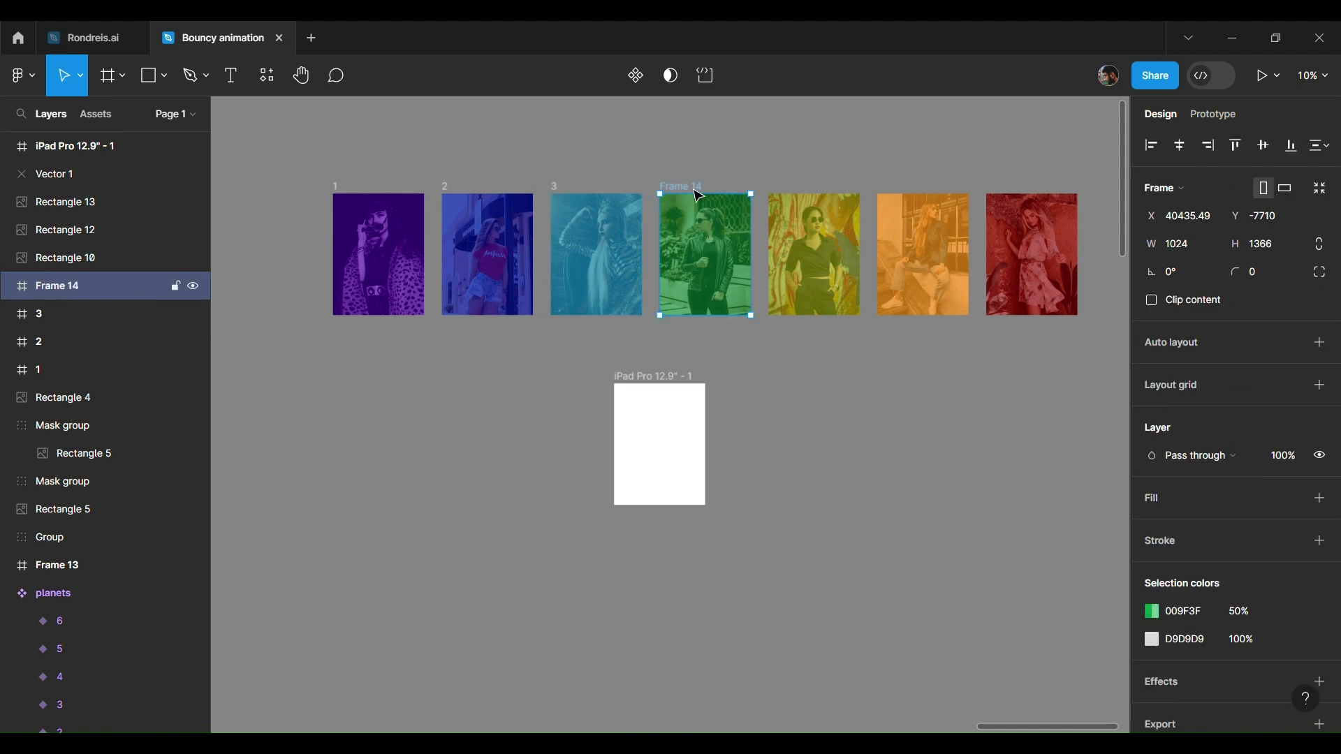
{"action": "type", "text": "4"}
{"action": "left_click", "coordinate": [810, 225]}
{"action": "key", "text": "ctrl+alt+g"}
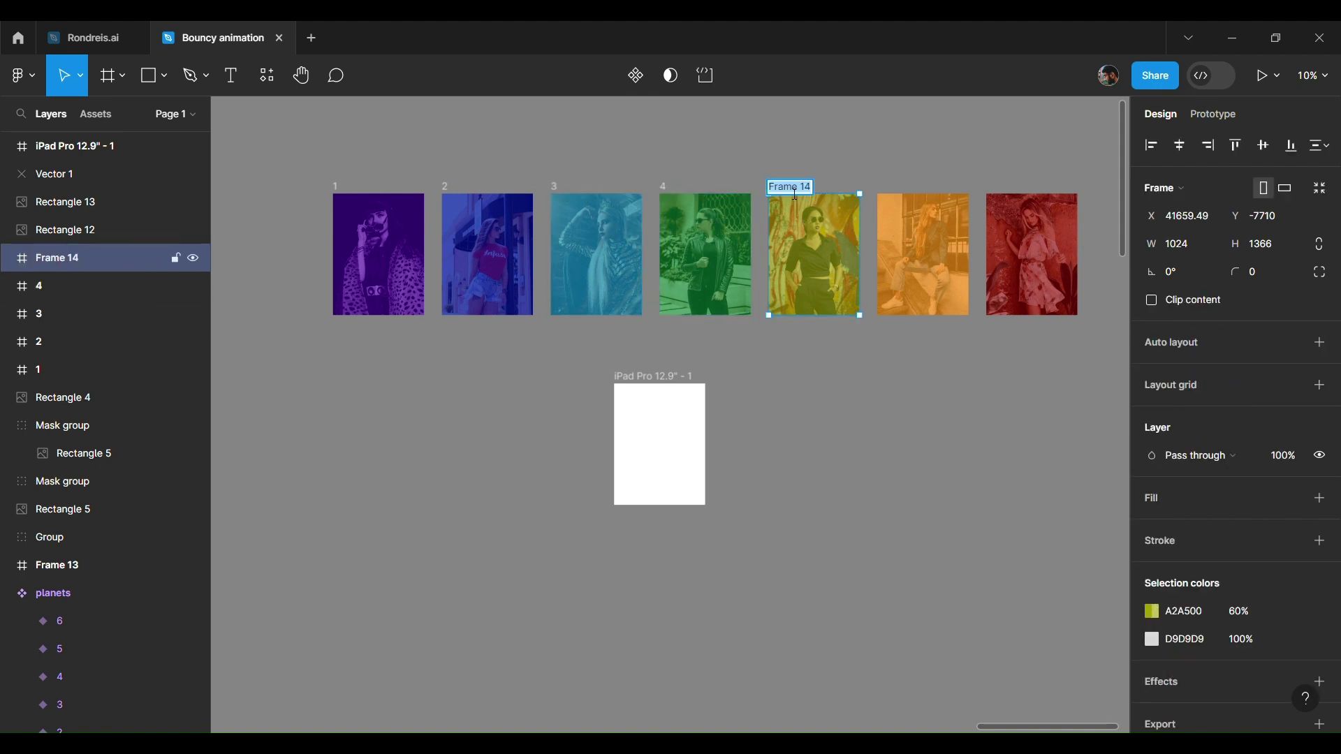
{"action": "type", "text": "5"}
- Wrap the sixth and red photos in frames named 6 and 7
{"action": "left_click", "coordinate": [914, 244]}
{"action": "key", "text": "ctrl+alt+g"}
{"action": "double_click", "coordinate": [901, 187]}
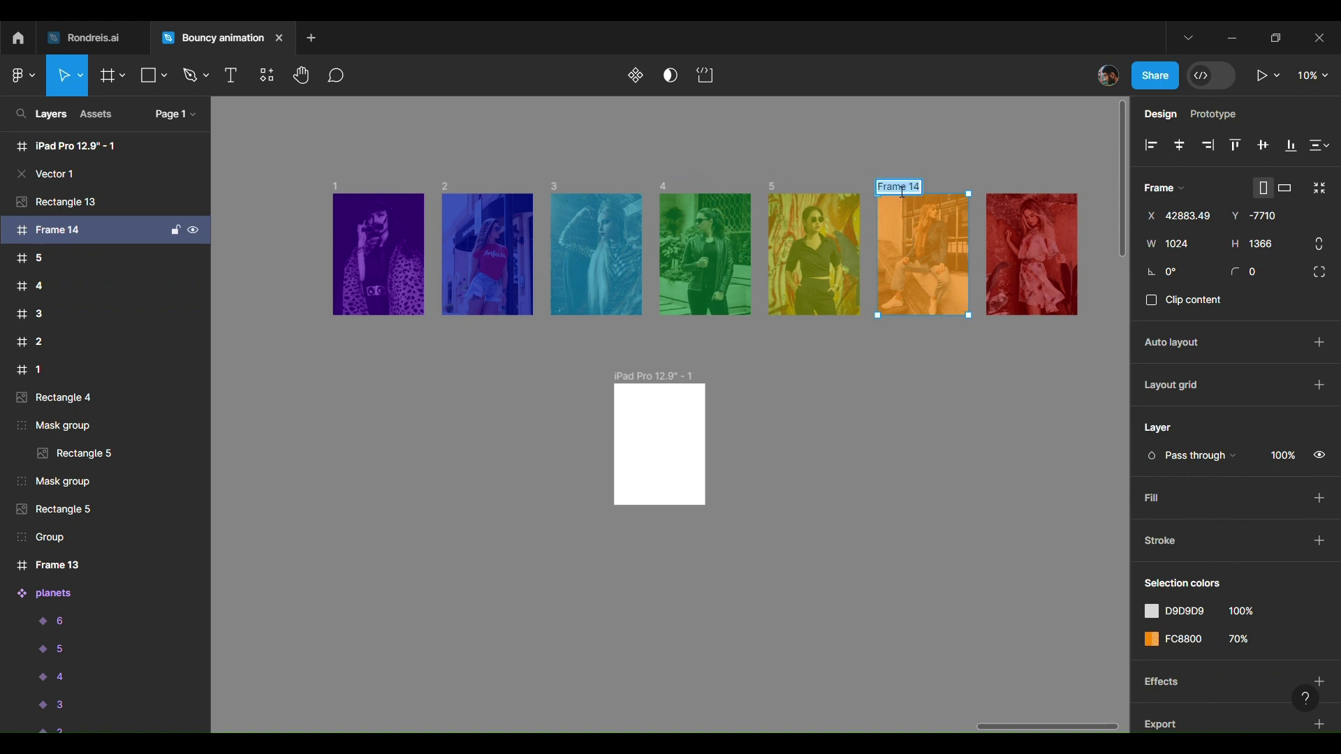
{"action": "type", "text": "6"}
{"action": "left_click", "coordinate": [1041, 253]}
{"action": "key", "text": "ctrl+alt+g"}
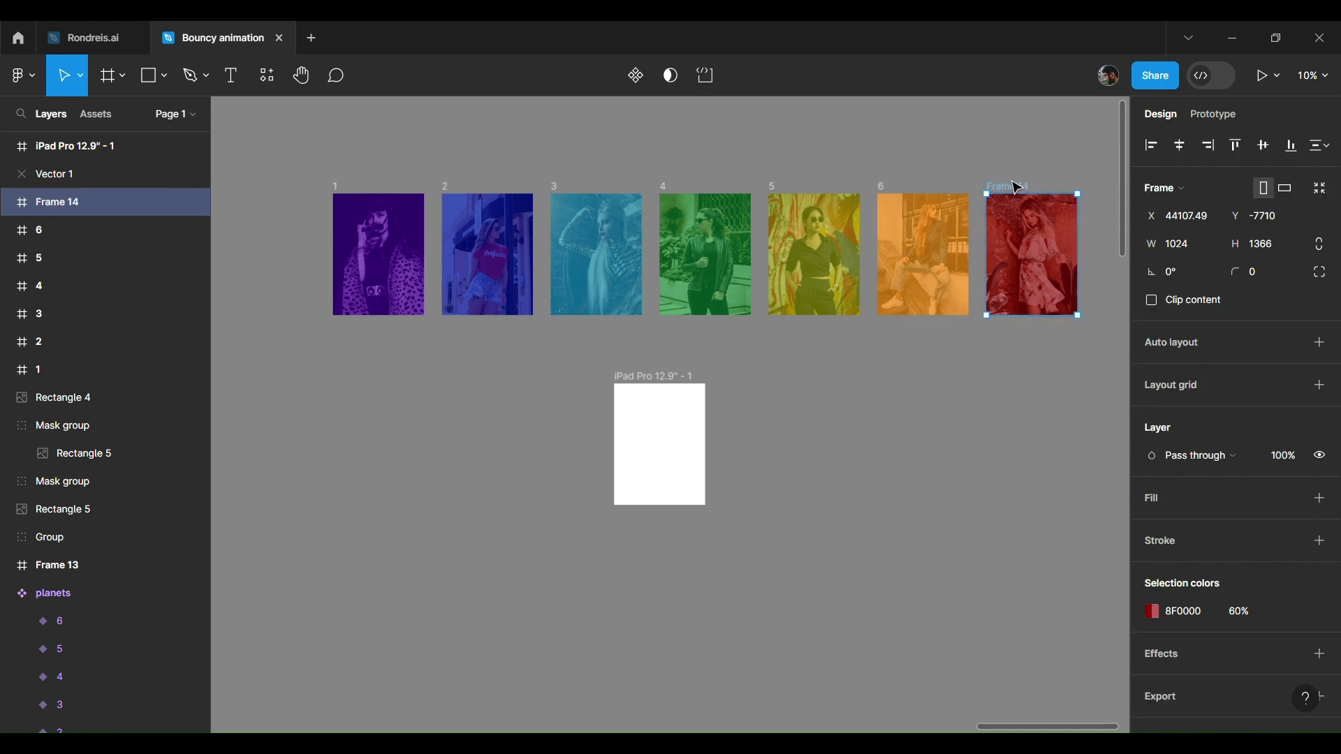
{"action": "type", "text": "7"}
{"action": "left_click", "coordinate": [895, 147]}
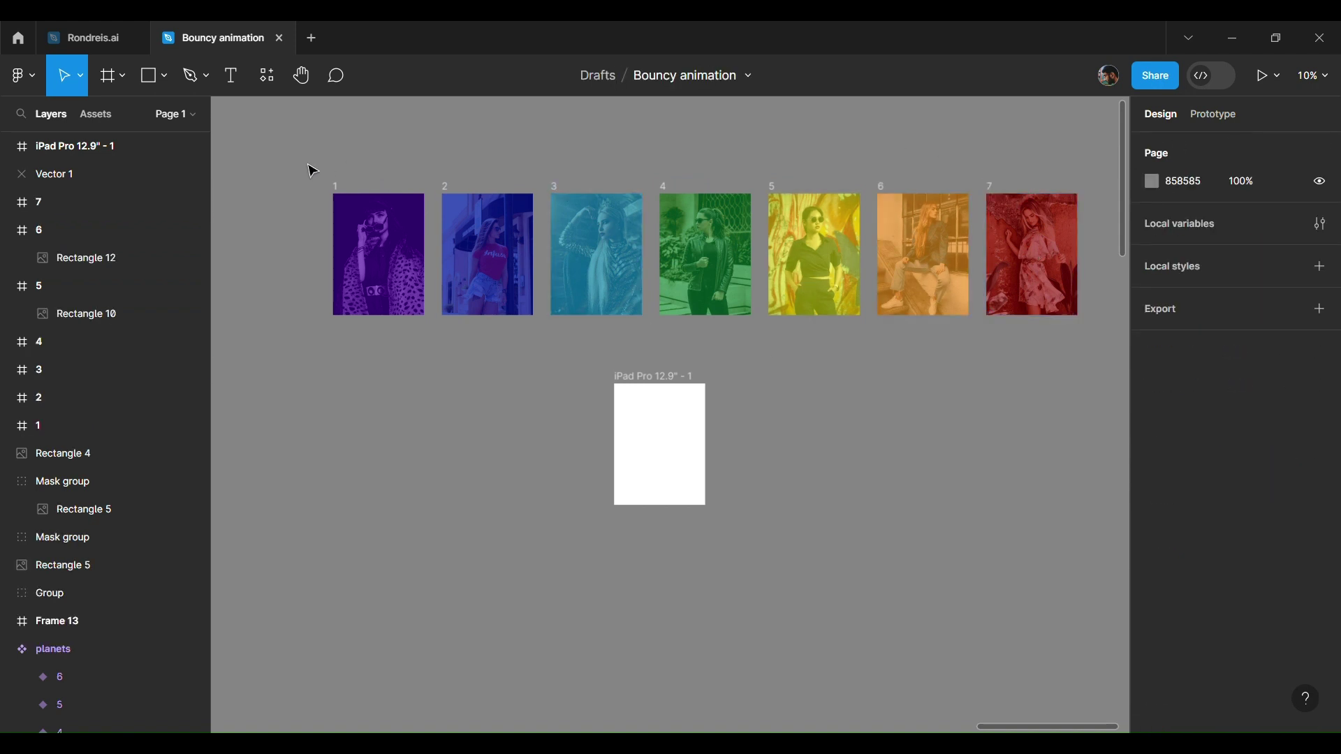
- Combine the seven frames into a component set named images
{"action": "mouse_move", "coordinate": [362, 220]}
{"action": "left_mouse_down"}
{"action": "mouse_move", "coordinate": [1120, 378]}
{"action": "mouse_move", "coordinate": [1120, 363]}
{"action": "left_mouse_up"}
{"action": "left_click", "coordinate": [653, 75]}
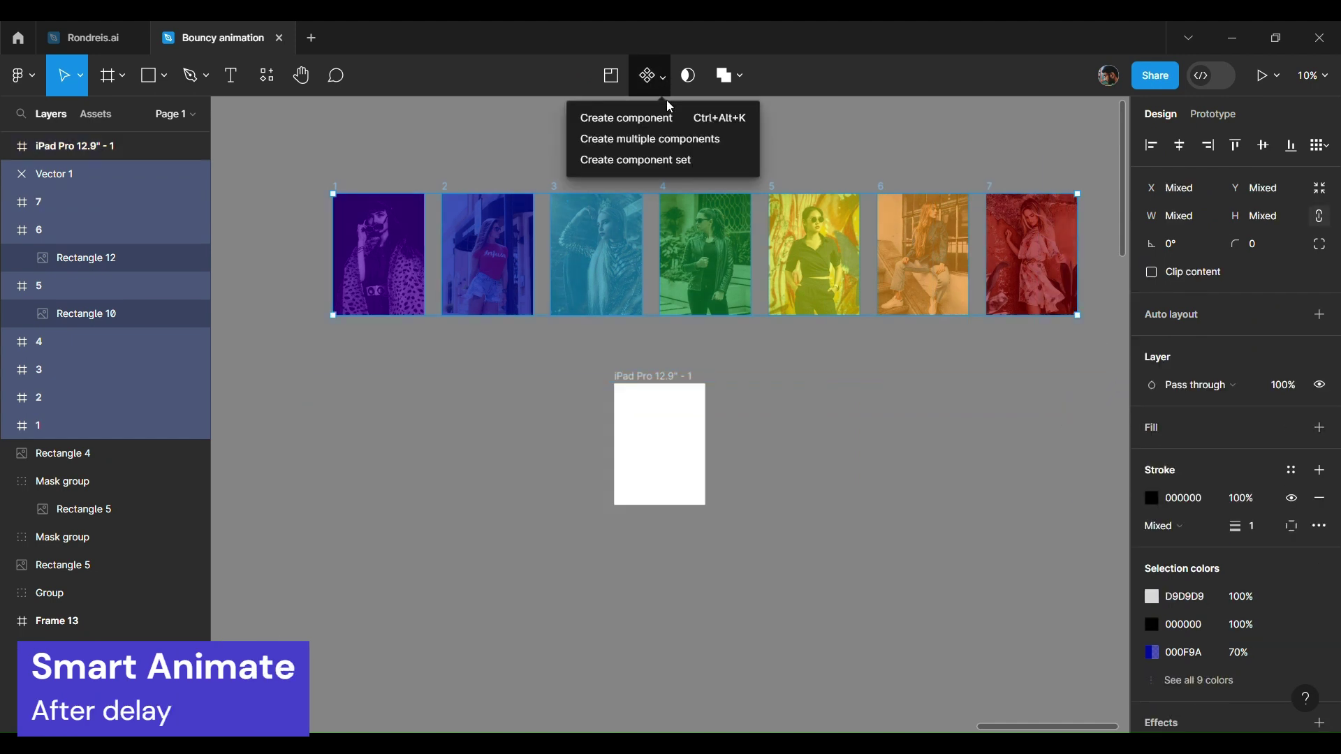
{"action": "left_click", "coordinate": [672, 174]}
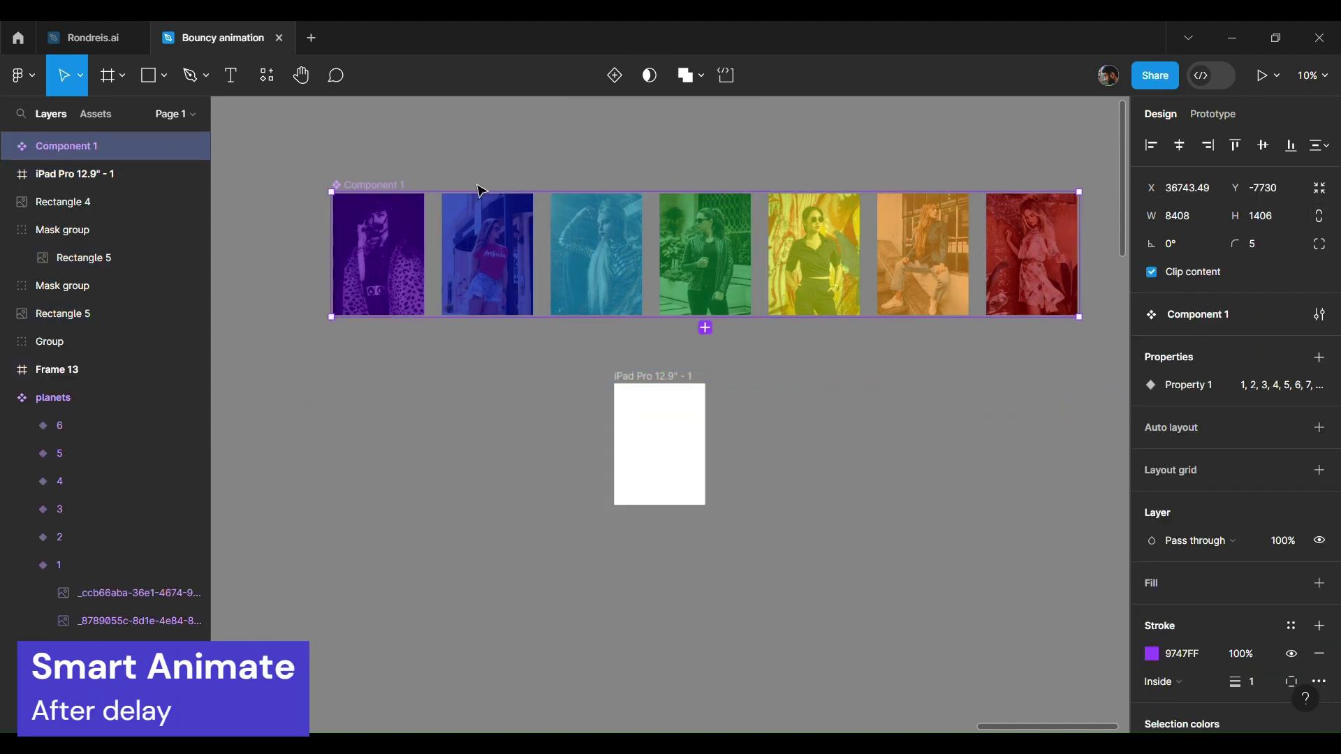
{"action": "double_click", "coordinate": [379, 186]}
{"action": "type", "text": "images"}
{"action": "left_click", "coordinate": [678, 183]}
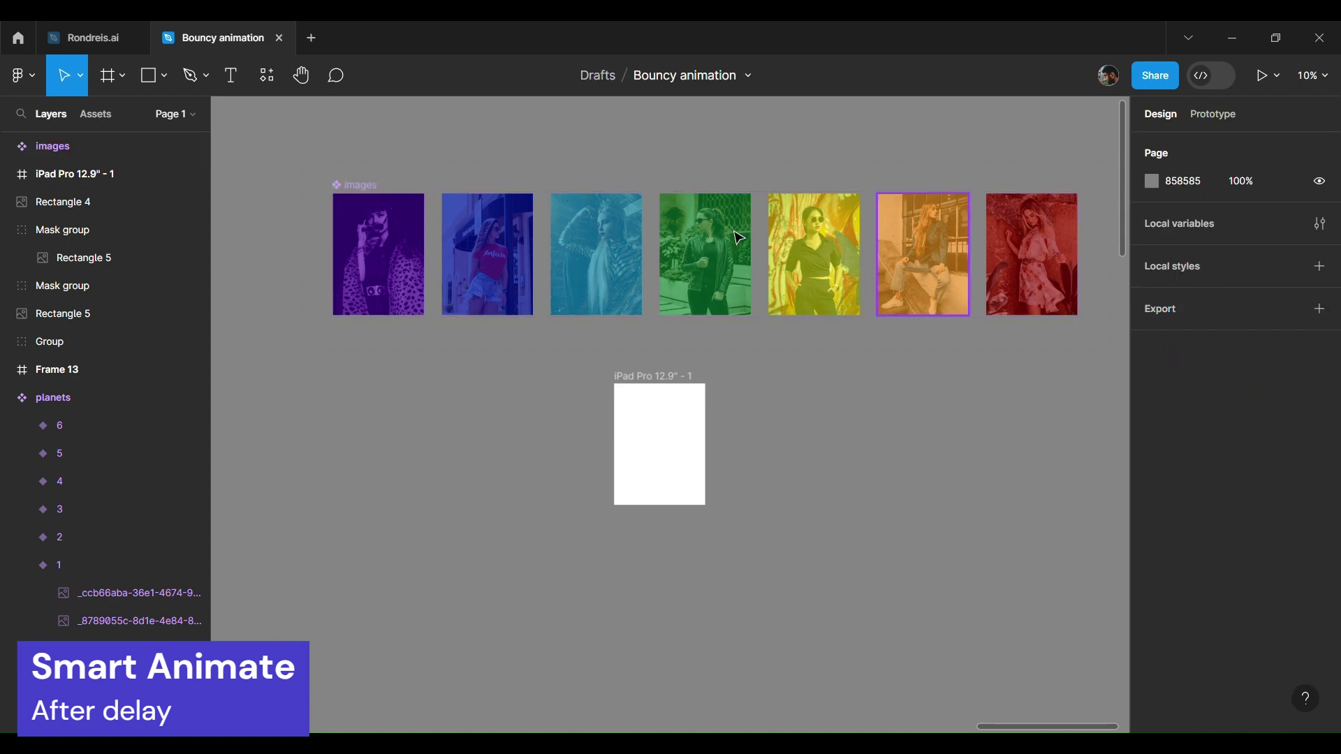
- Rename the images set's variant property to change
{"action": "left_click", "coordinate": [353, 193]}
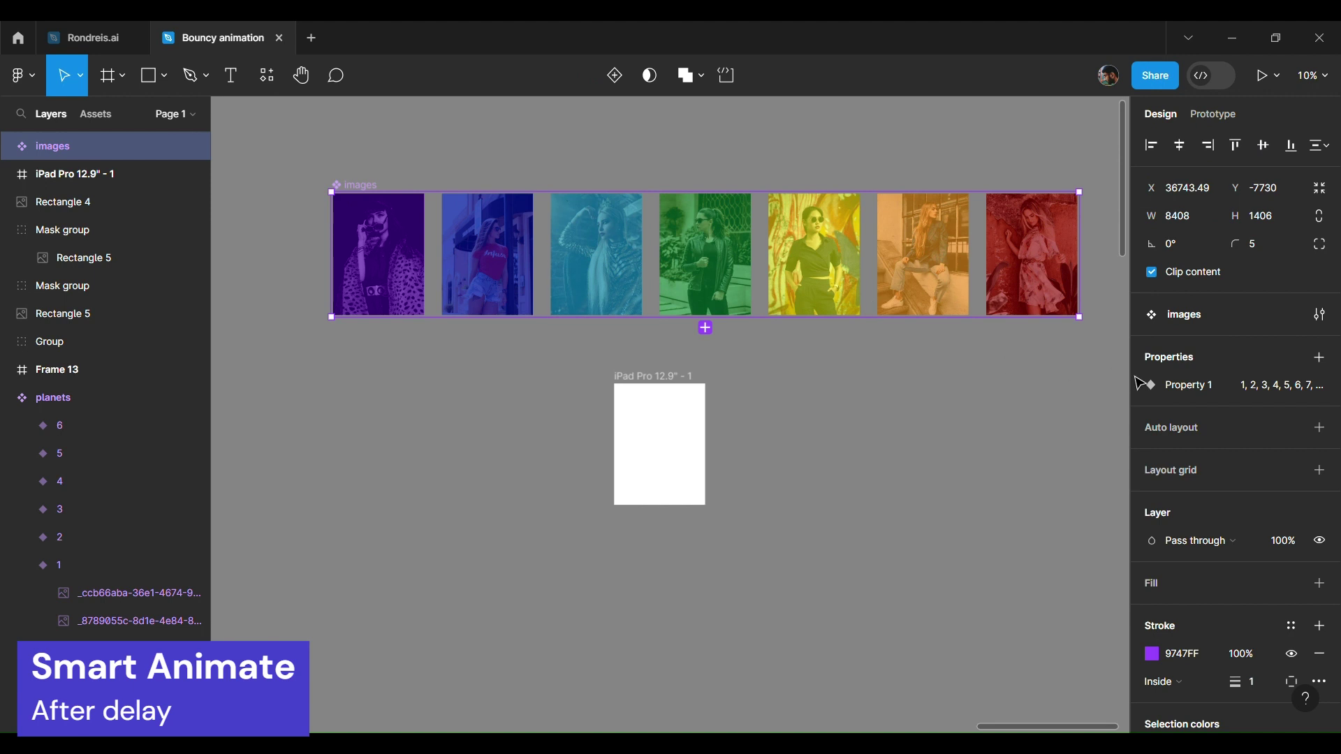
{"action": "double_click", "coordinate": [1183, 387]}
{"action": "type", "text": "cha"}
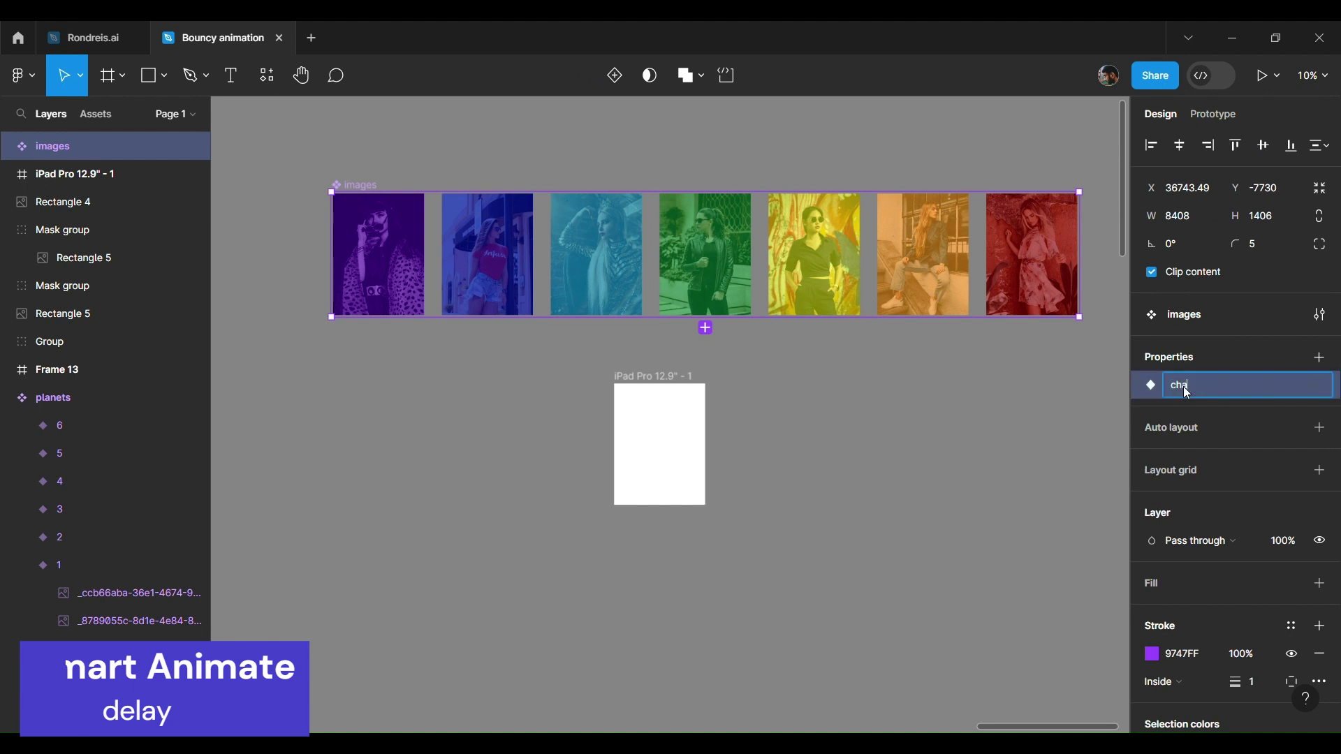
{"action": "type", "text": "nge"}
- Link variant 1 to variant 2 with an After delay trigger of 800ms
{"action": "left_click", "coordinate": [884, 388]}
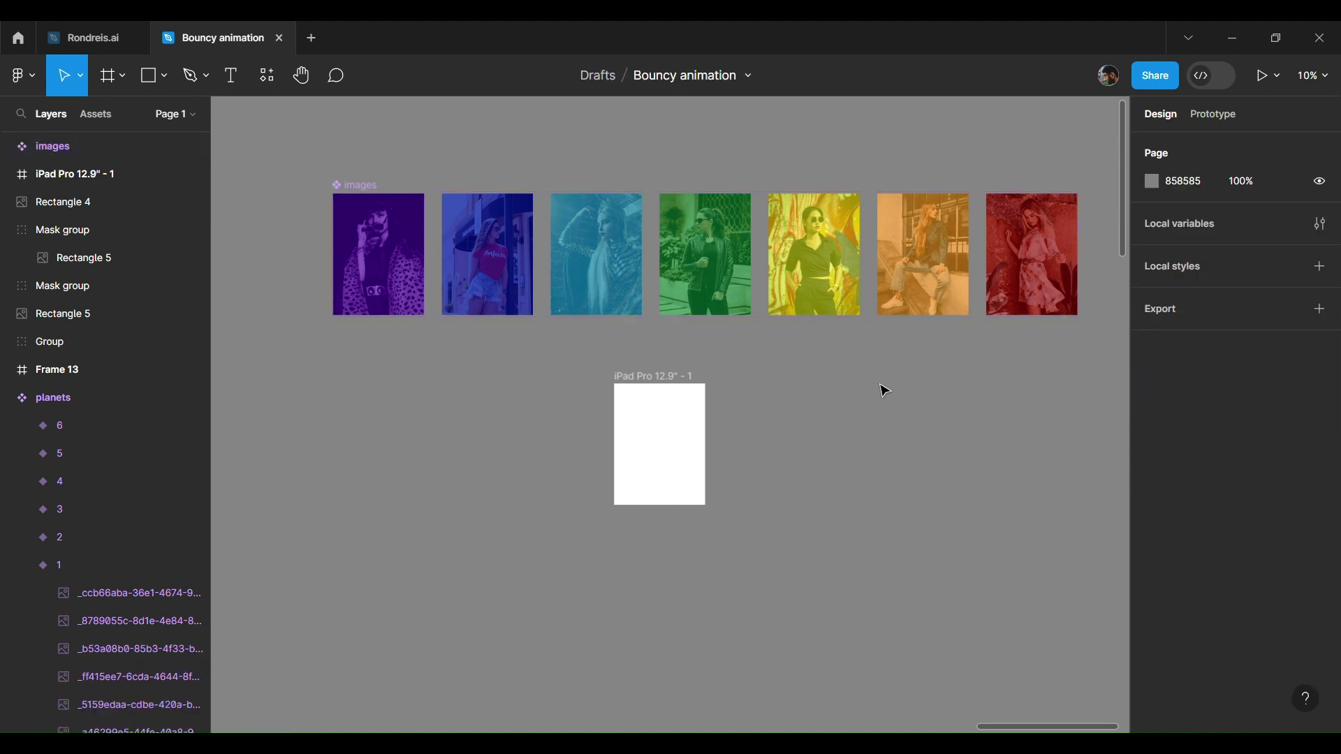
{"action": "scroll", "coordinate": [884, 389], "scroll_direction": "left", "scroll_amount": 5}
{"action": "scroll", "coordinate": [886, 391], "scroll_direction": "up", "scroll_amount": 3}
{"action": "scroll", "coordinate": [886, 391], "scroll_direction": "up", "scroll_amount": 3}
{"action": "left_click", "coordinate": [543, 352]}
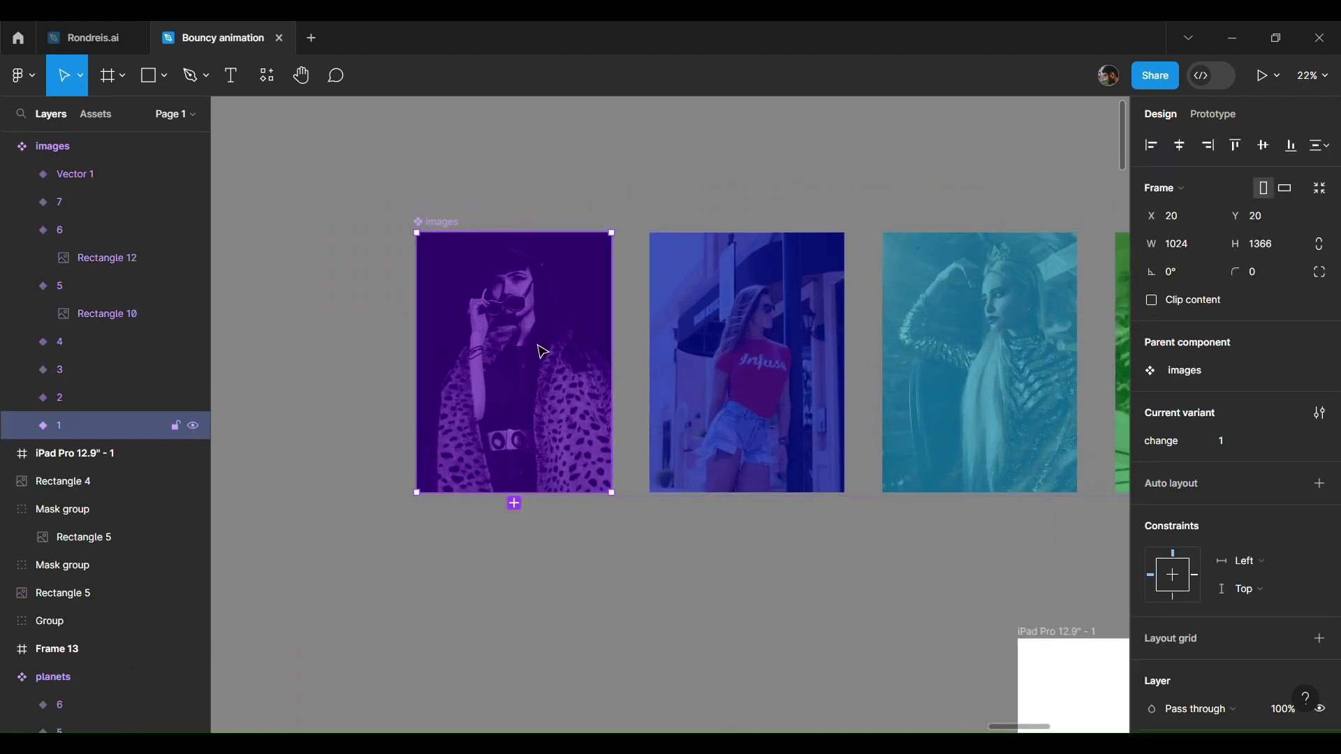
{"action": "left_click", "coordinate": [1215, 115]}
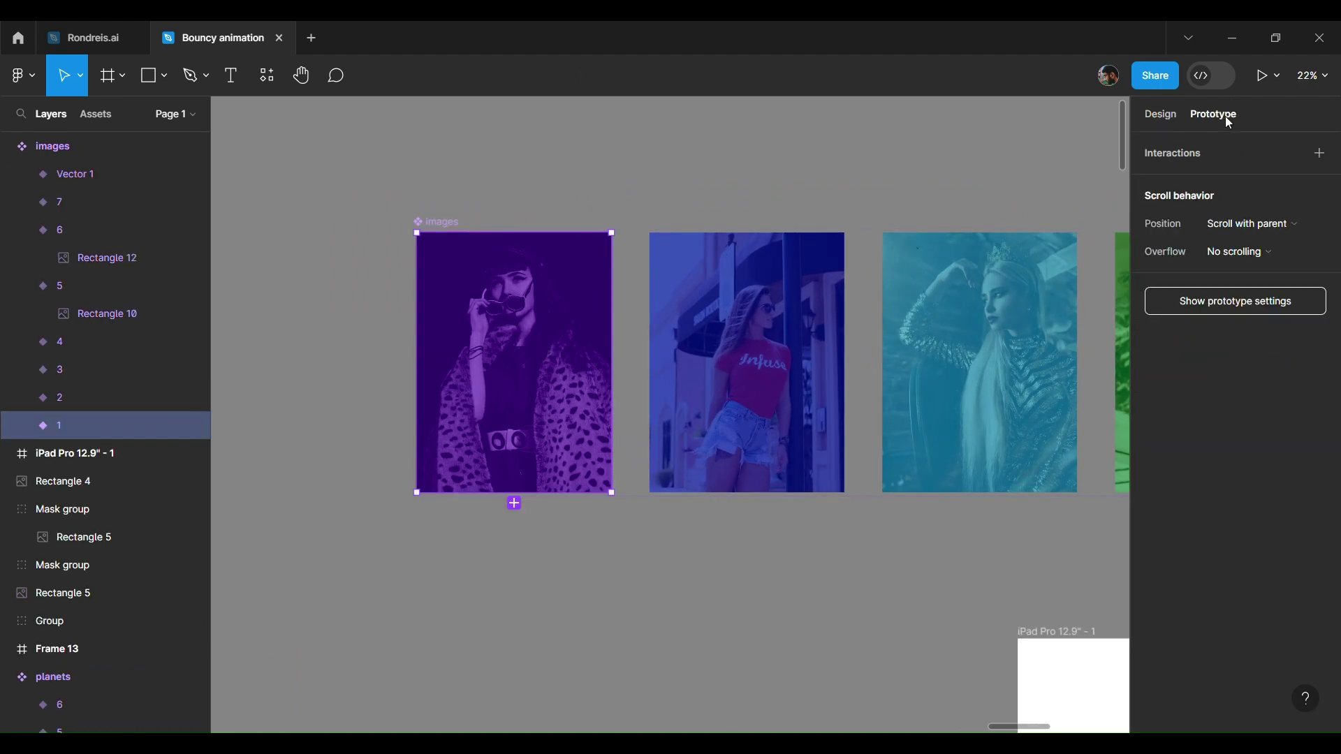
{"action": "left_click_drag", "start_coordinate": [612, 363], "coordinate": [667, 381]}
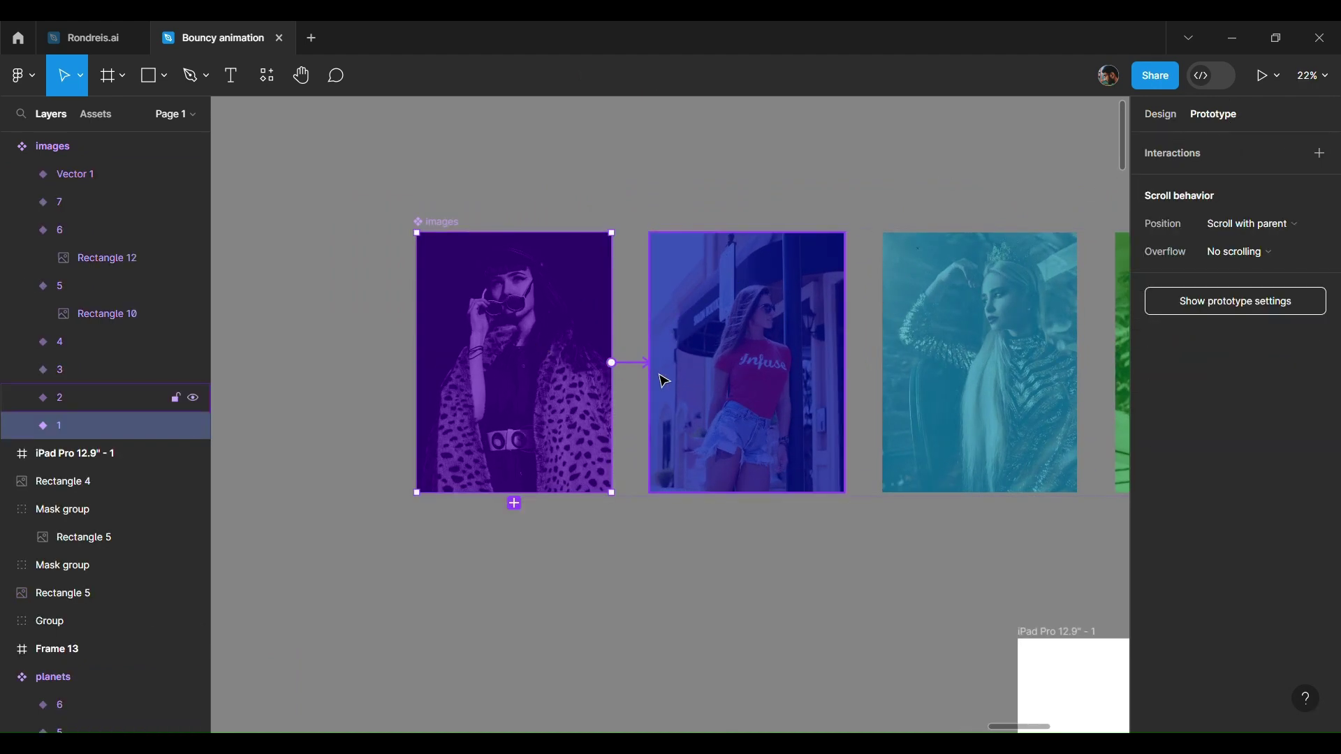
{"action": "left_click", "coordinate": [585, 405]}
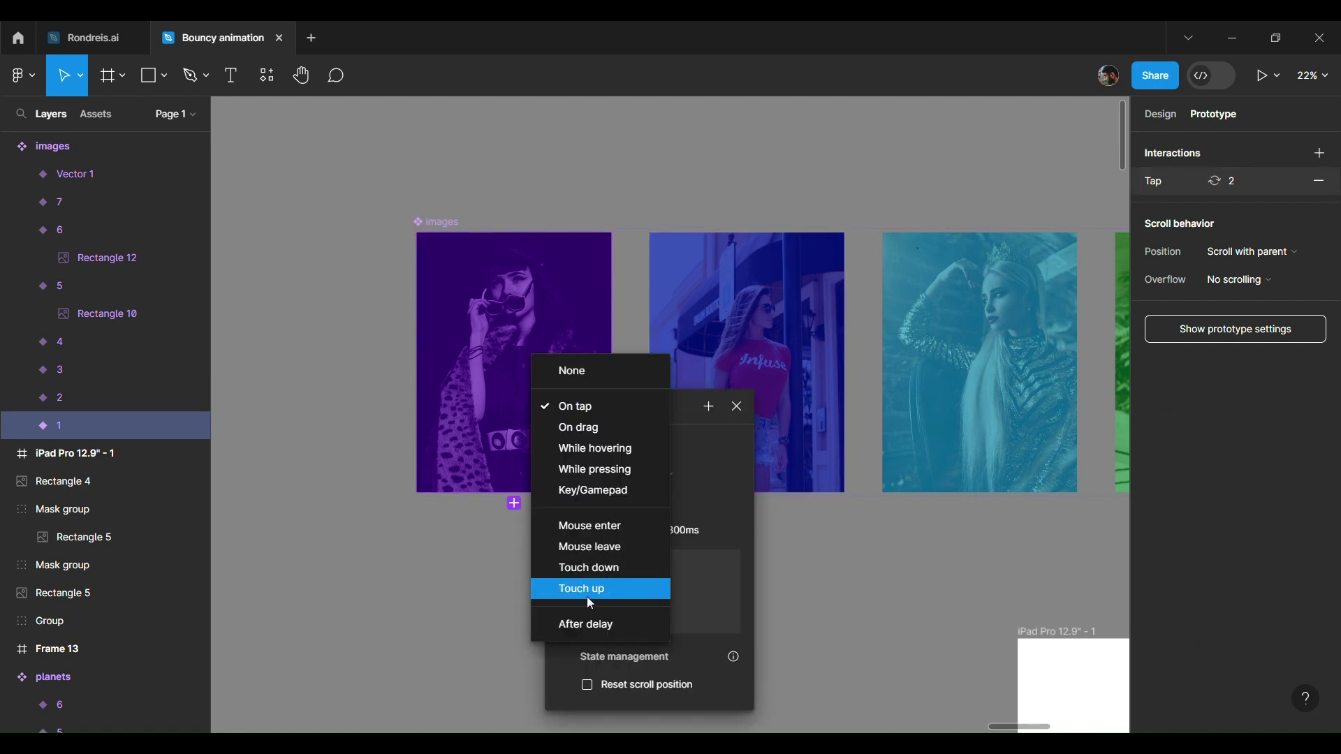
{"action": "left_click", "coordinate": [593, 624]}
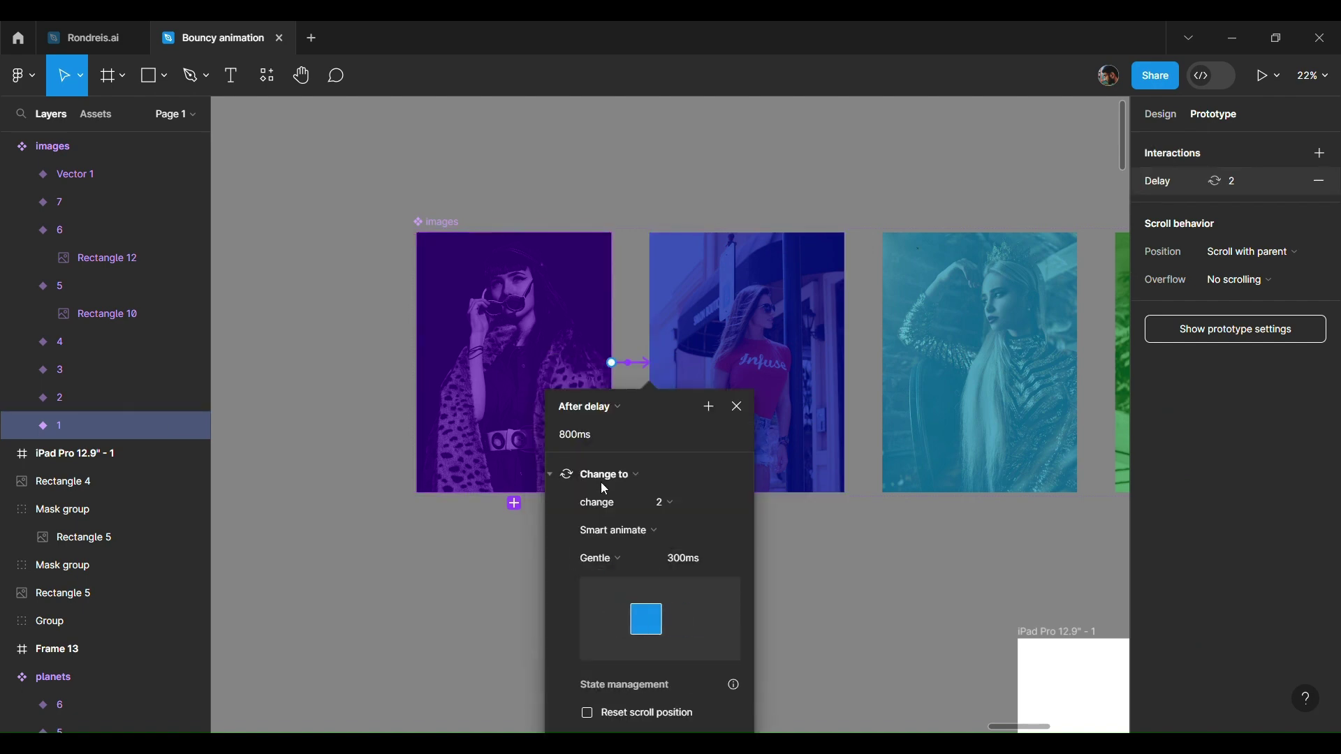
{"action": "left_click", "coordinate": [606, 434]}
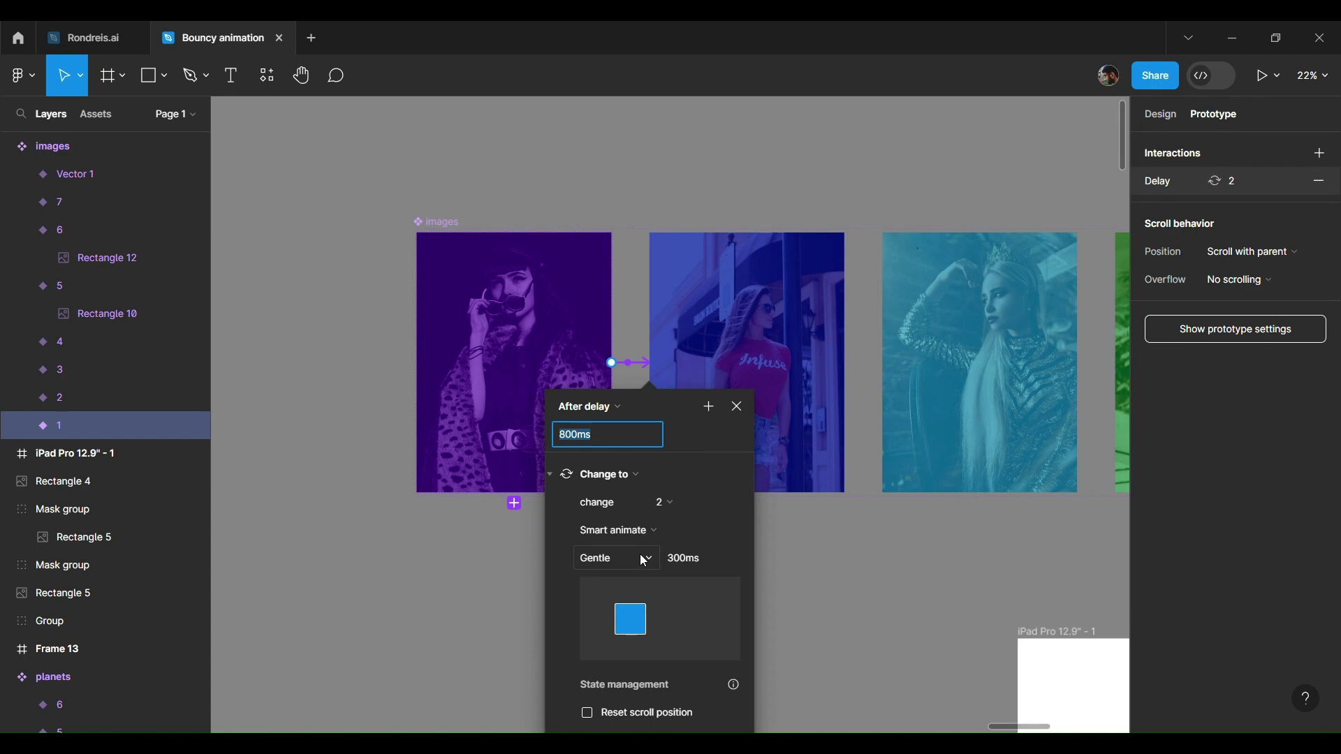
- Link variant 2 to variant 3 with an After delay trigger
{"action": "left_click", "coordinate": [826, 392]}
{"action": "scroll", "coordinate": [824, 389], "scroll_direction": "right", "scroll_amount": 3}
{"action": "left_click_drag", "start_coordinate": [628, 362], "coordinate": [761, 363]}
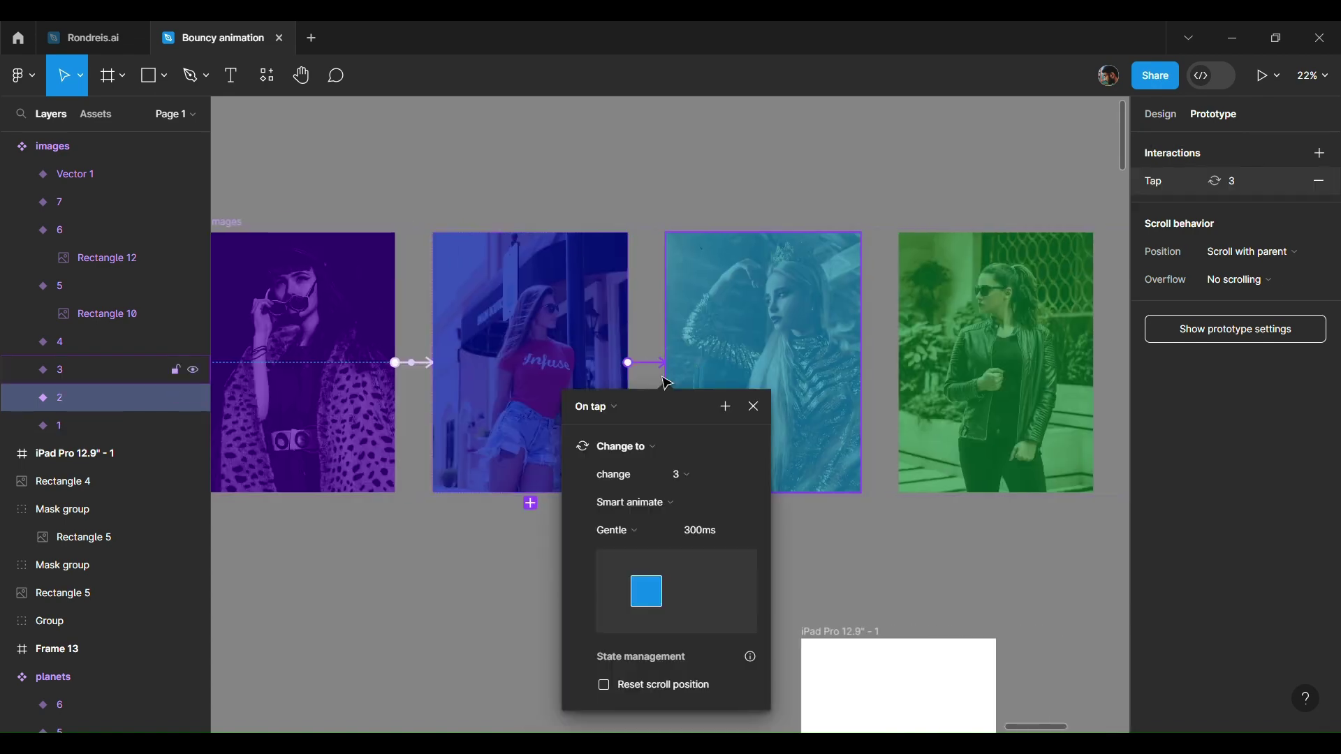
{"action": "left_click", "coordinate": [590, 402]}
{"action": "left_click", "coordinate": [592, 624]}
{"action": "left_click", "coordinate": [732, 340]}
{"action": "scroll", "coordinate": [735, 340], "scroll_direction": "right", "scroll_amount": 1}
{"action": "scroll", "coordinate": [736, 340], "scroll_direction": "right", "scroll_amount": 1}
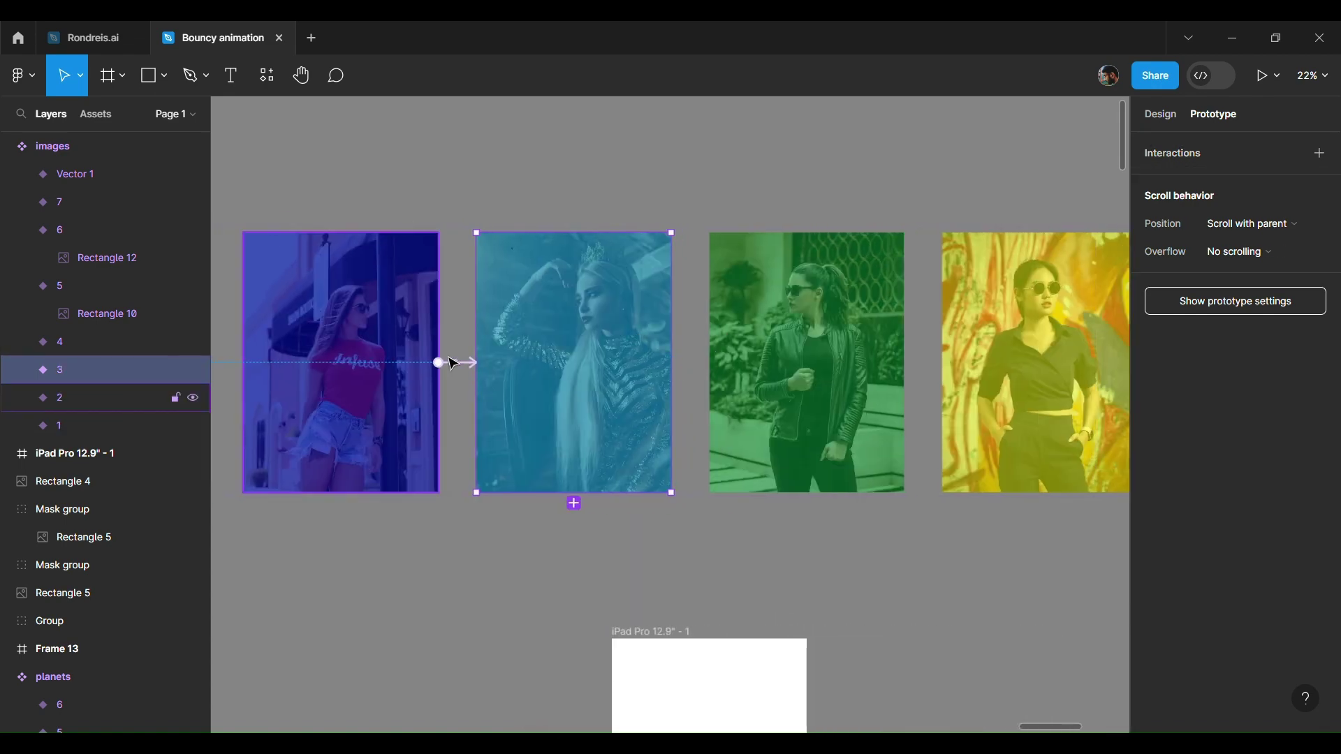
- Link variant 3 to 4, making variants 3 and 4 advance after a delay
{"action": "left_click", "coordinate": [449, 362]}
{"action": "left_click", "coordinate": [573, 338]}
{"action": "left_click_drag", "start_coordinate": [674, 363], "coordinate": [866, 368]}
{"action": "left_click", "coordinate": [659, 417]}
{"action": "left_click", "coordinate": [602, 623]}
{"action": "left_click", "coordinate": [719, 350]}
{"action": "scroll", "coordinate": [706, 368], "scroll_direction": "right", "scroll_amount": 1}
{"action": "left_click", "coordinate": [660, 407]}
{"action": "left_click", "coordinate": [602, 621]}
- Set variants 5 and 6 to advance to the next photo after a delay
{"action": "left_click", "coordinate": [869, 348]}
{"action": "scroll", "coordinate": [868, 348], "scroll_direction": "right", "scroll_amount": 1}
{"action": "left_click", "coordinate": [663, 421]}
{"action": "left_click", "coordinate": [671, 620]}
{"action": "left_click", "coordinate": [859, 356]}
{"action": "scroll", "coordinate": [801, 371], "scroll_direction": "right", "scroll_amount": 1}
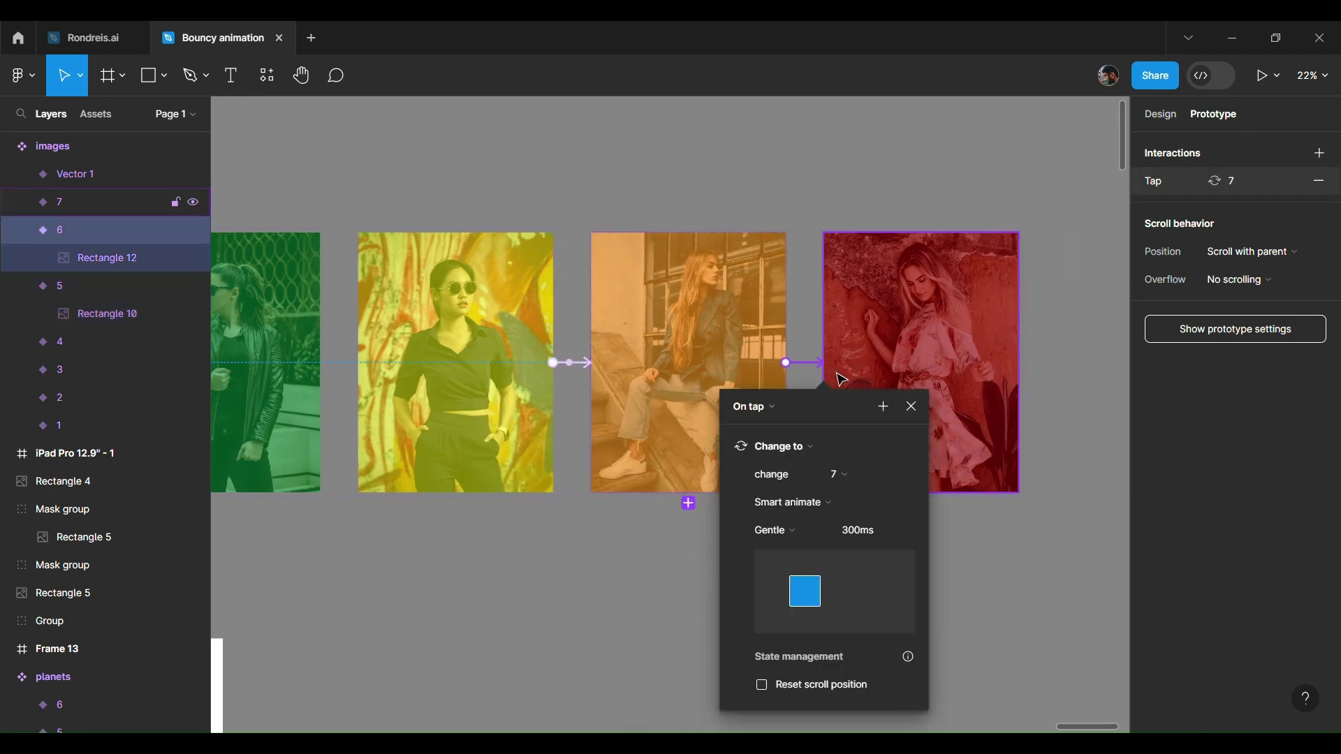
{"action": "left_click", "coordinate": [751, 405]}
{"action": "left_click", "coordinate": [757, 623]}
- Loop variant 7 back to variant 1 with an After delay trigger
{"action": "left_click", "coordinate": [922, 325]}
{"action": "scroll", "coordinate": [918, 323], "scroll_direction": "down", "scroll_amount": 5}
{"action": "left_click_drag", "start_coordinate": [959, 337], "coordinate": [362, 362]}
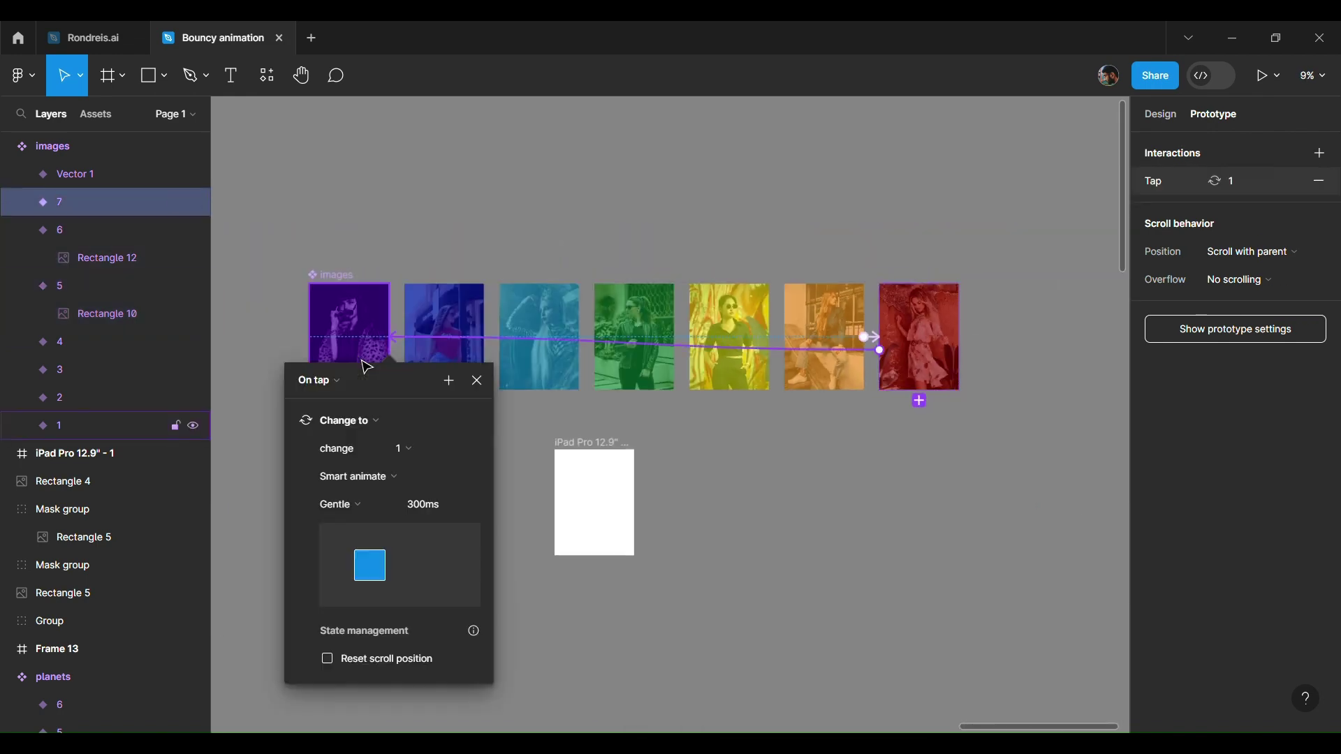
{"action": "left_click", "coordinate": [310, 396]}
{"action": "left_click", "coordinate": [323, 594]}
{"action": "left_click", "coordinate": [613, 427]}
- Paste an instance of the first photo variant into the iPad frame
{"action": "scroll", "coordinate": [451, 419], "scroll_direction": "up", "scroll_amount": 3}
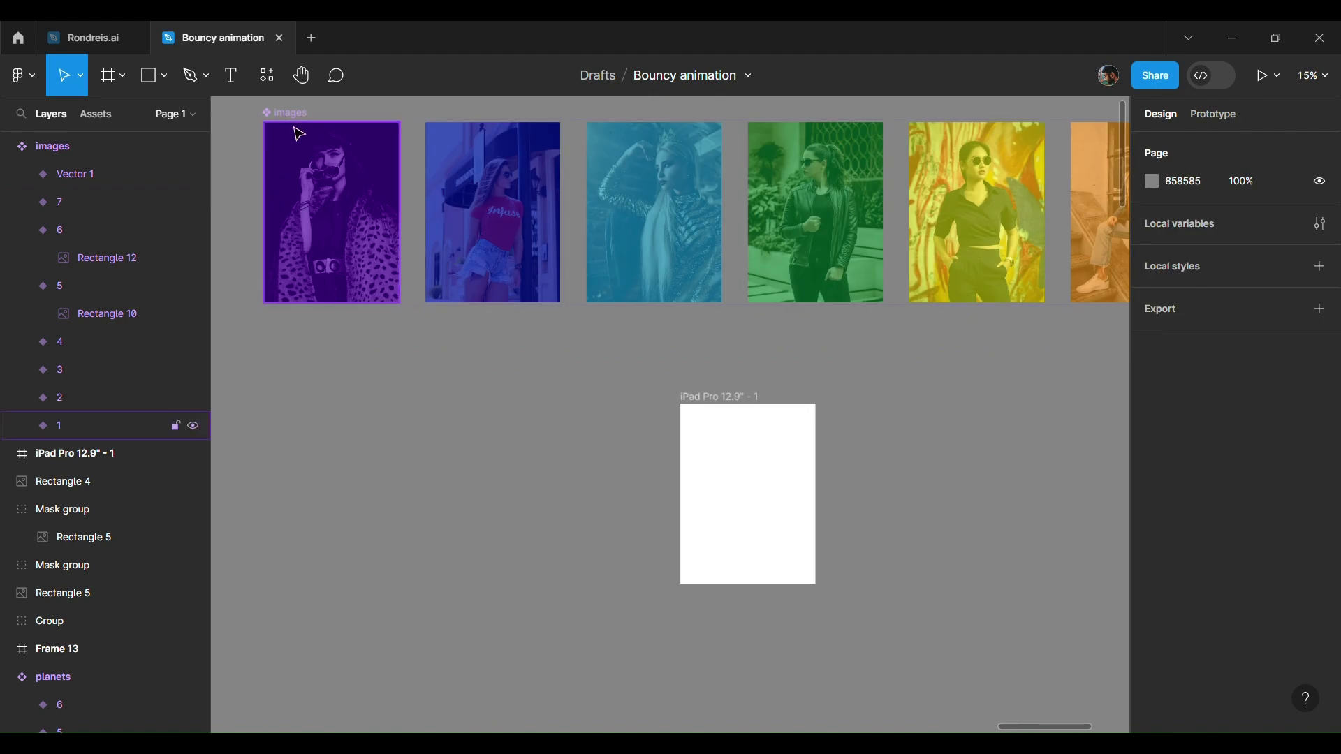
{"action": "left_click", "coordinate": [302, 114]}
{"action": "left_click", "coordinate": [328, 181]}
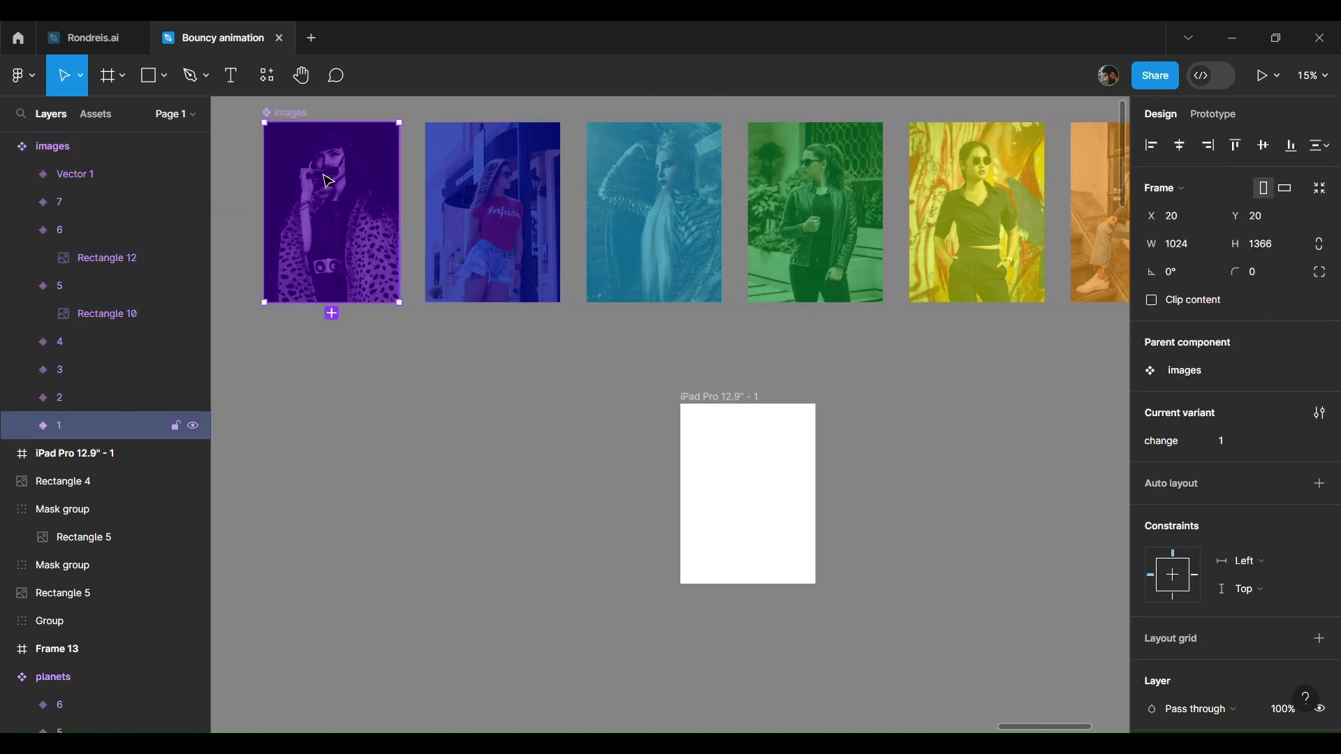
{"action": "left_click", "coordinate": [719, 414]}
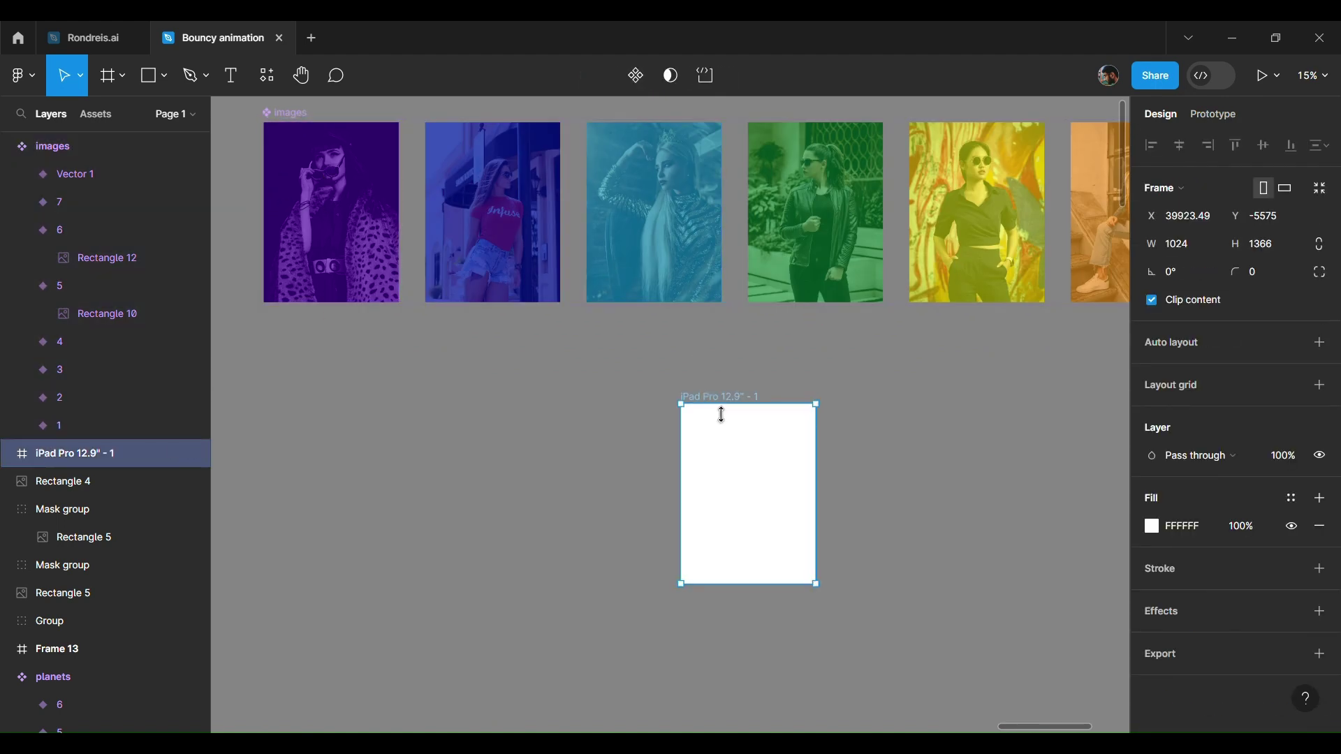
{"action": "key", "text": "ctrl+v"}
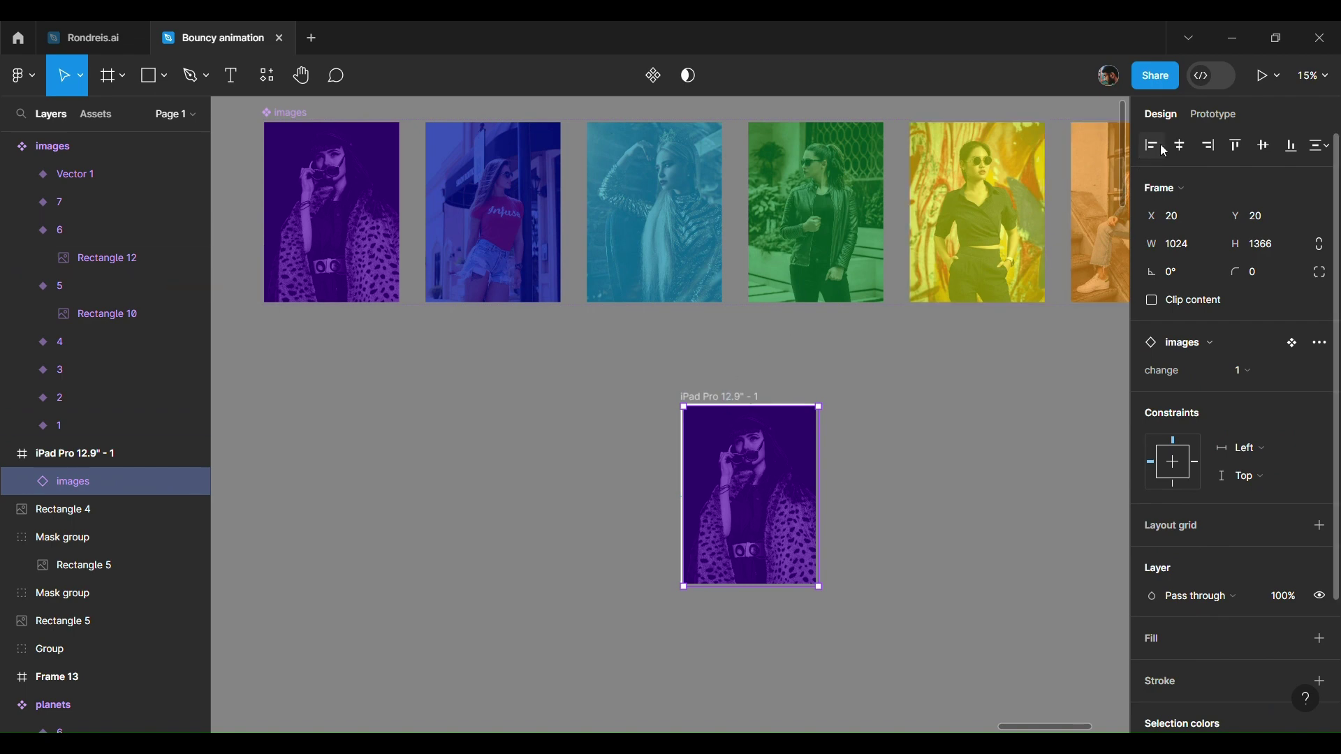
- Align the images instance to the frame's top-left corner and show prototype device settings
{"action": "left_click", "coordinate": [1180, 145]}
{"action": "left_click", "coordinate": [1262, 144]}
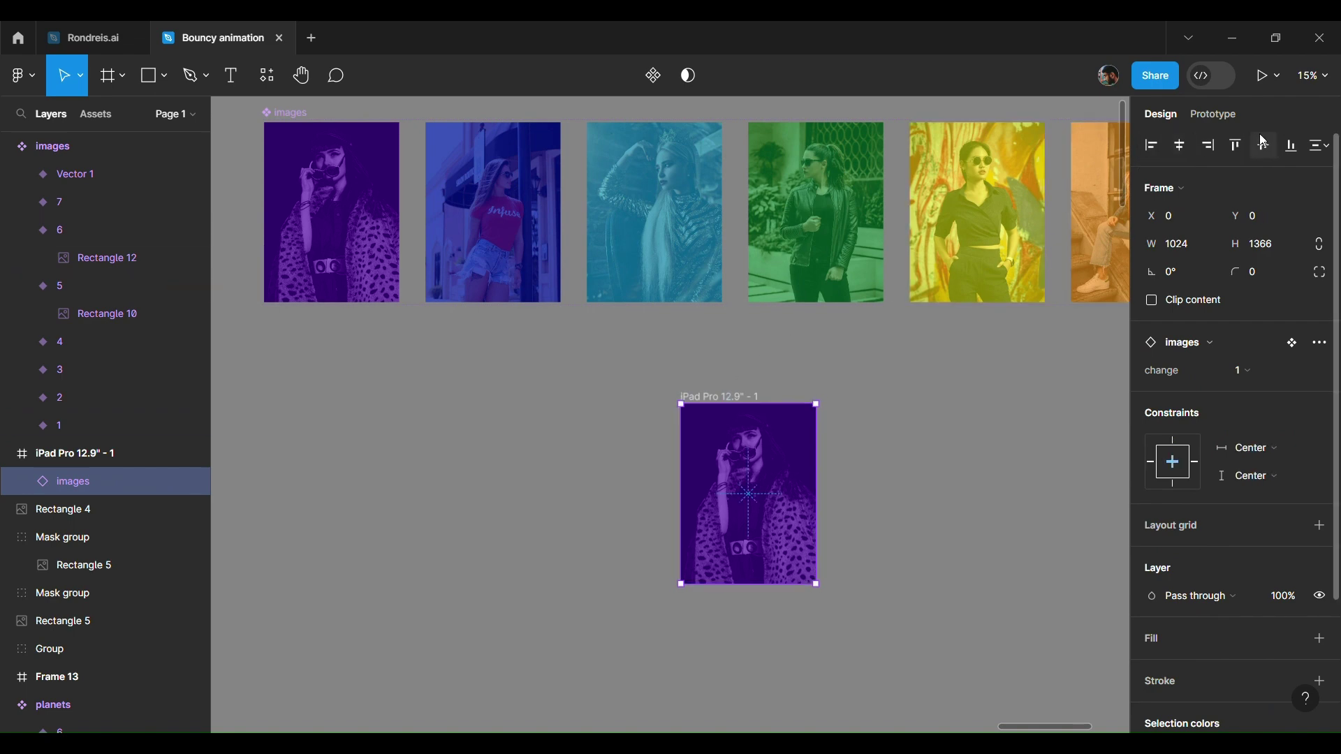
{"action": "left_click", "coordinate": [1040, 328]}
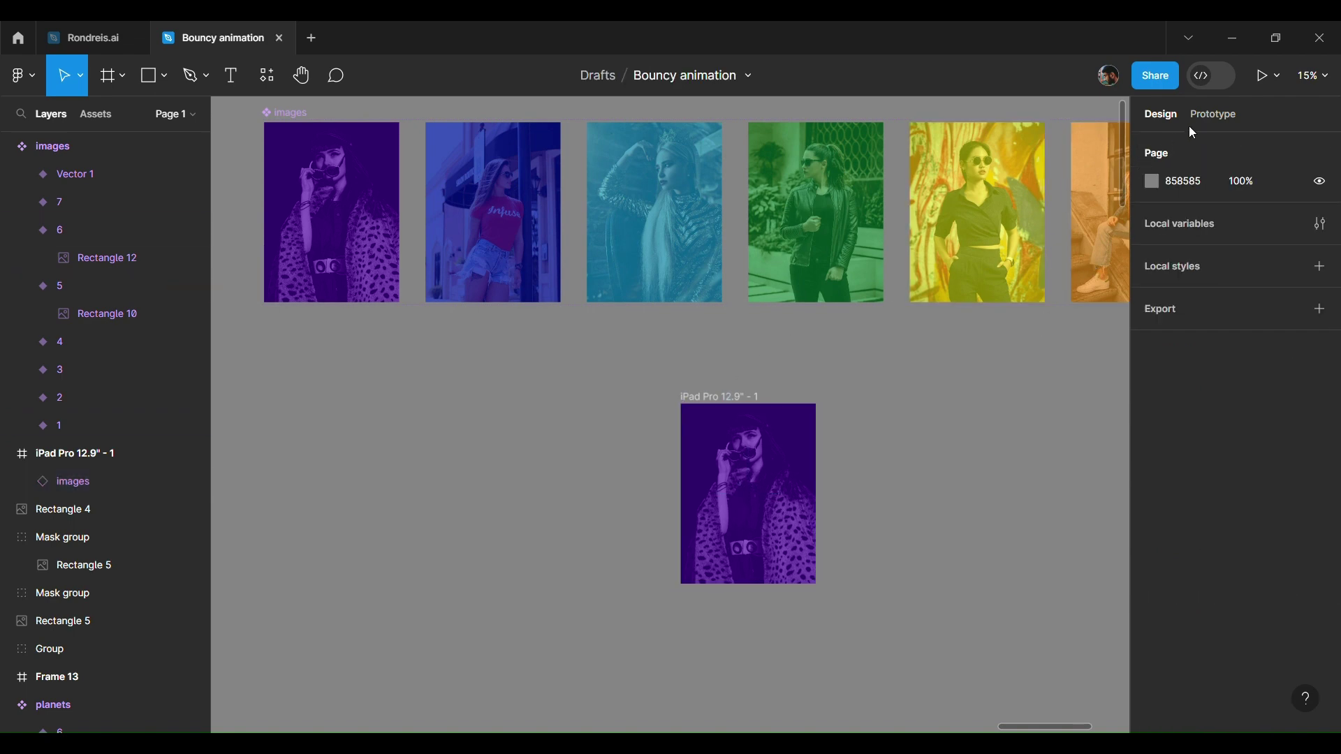
{"action": "left_click", "coordinate": [1210, 118]}
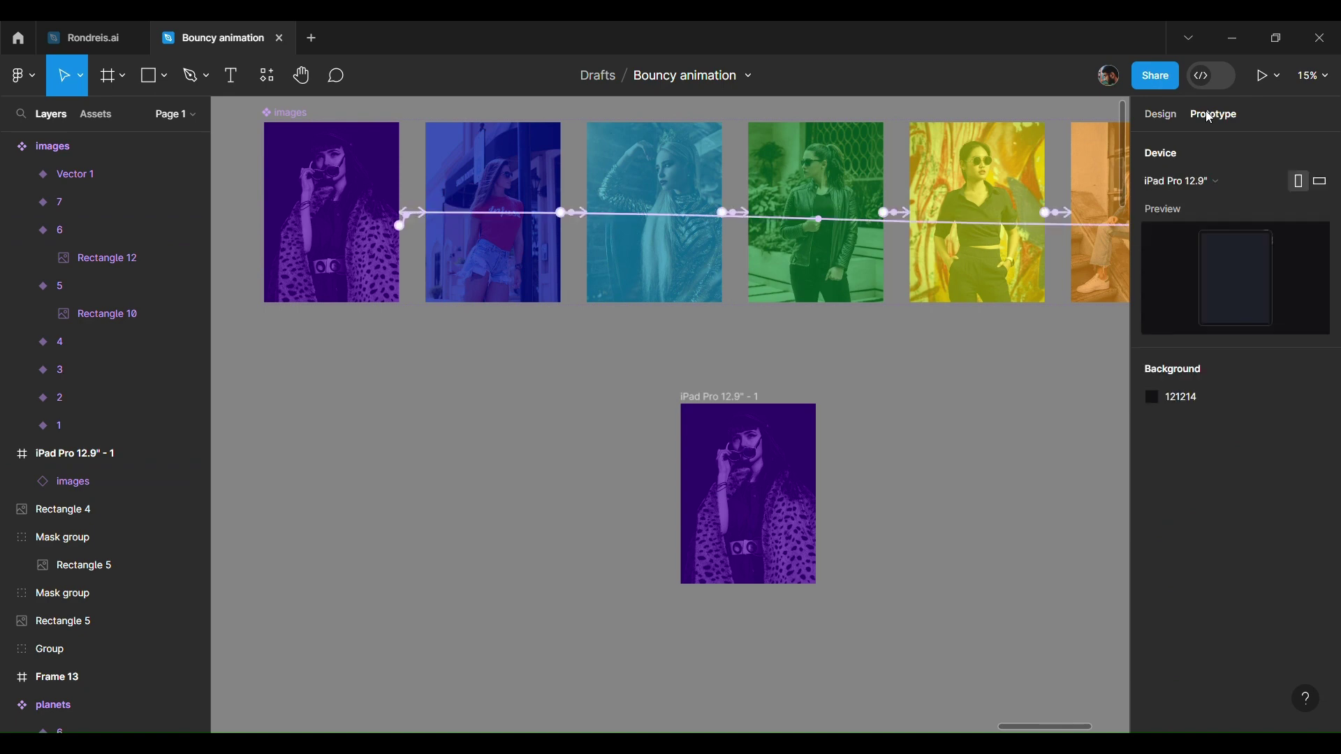
- Present the prototype, switching between actual size and fit-to-screen, then return to the file
{"action": "left_click", "coordinate": [1264, 76]}
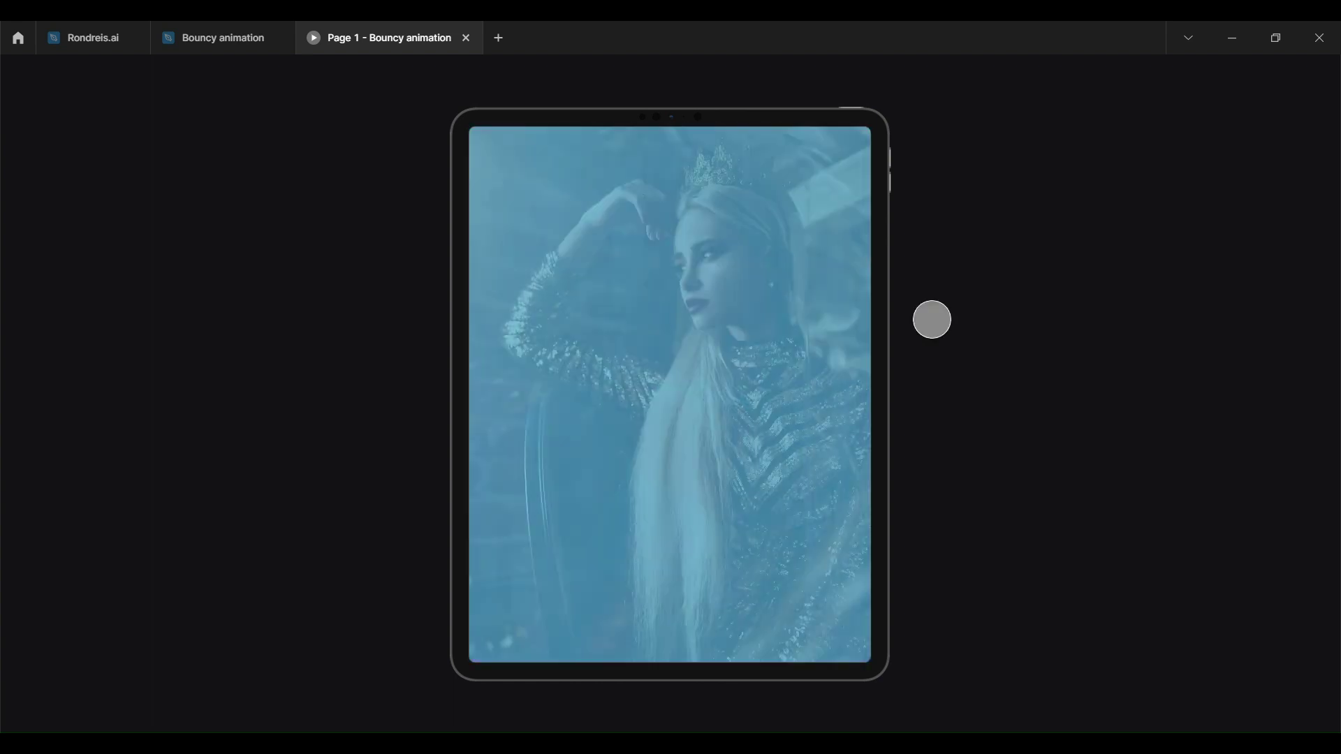
{"action": "key", "text": "z"}
{"action": "key", "text": "z"}
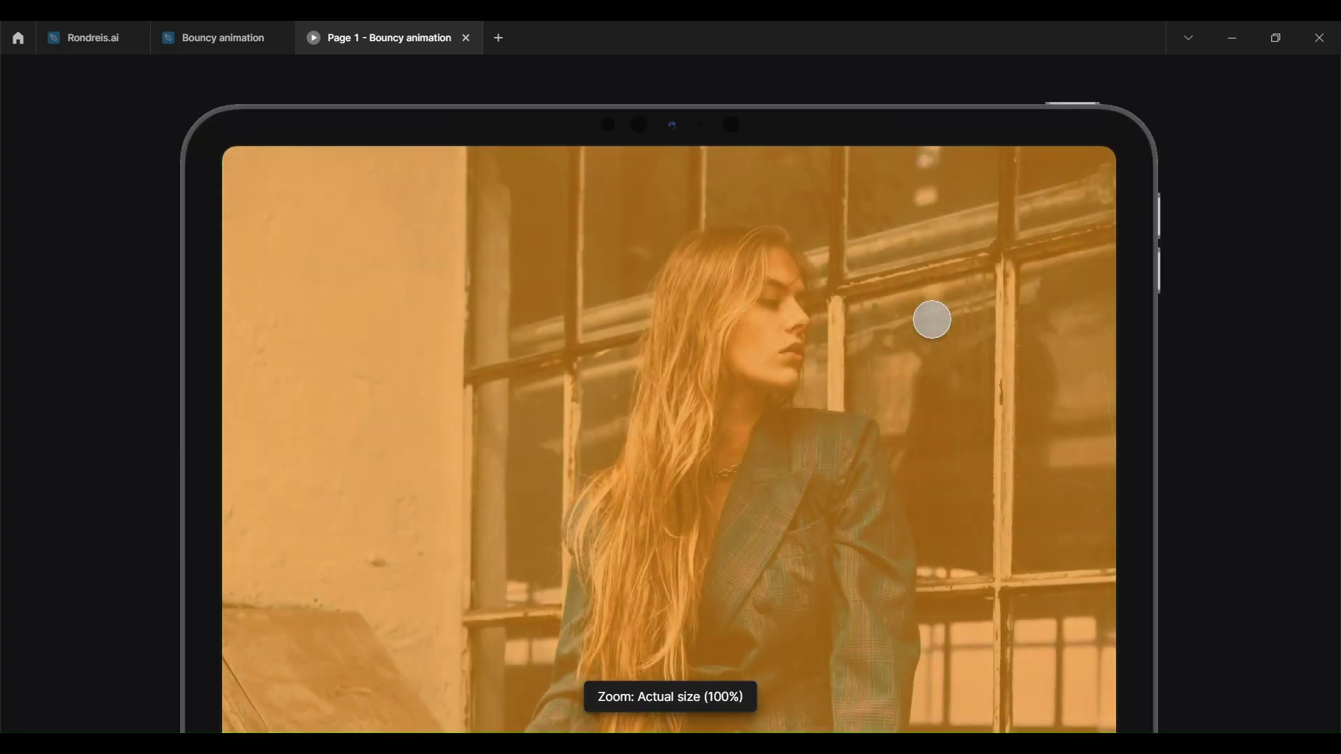
{"action": "key", "text": "z"}
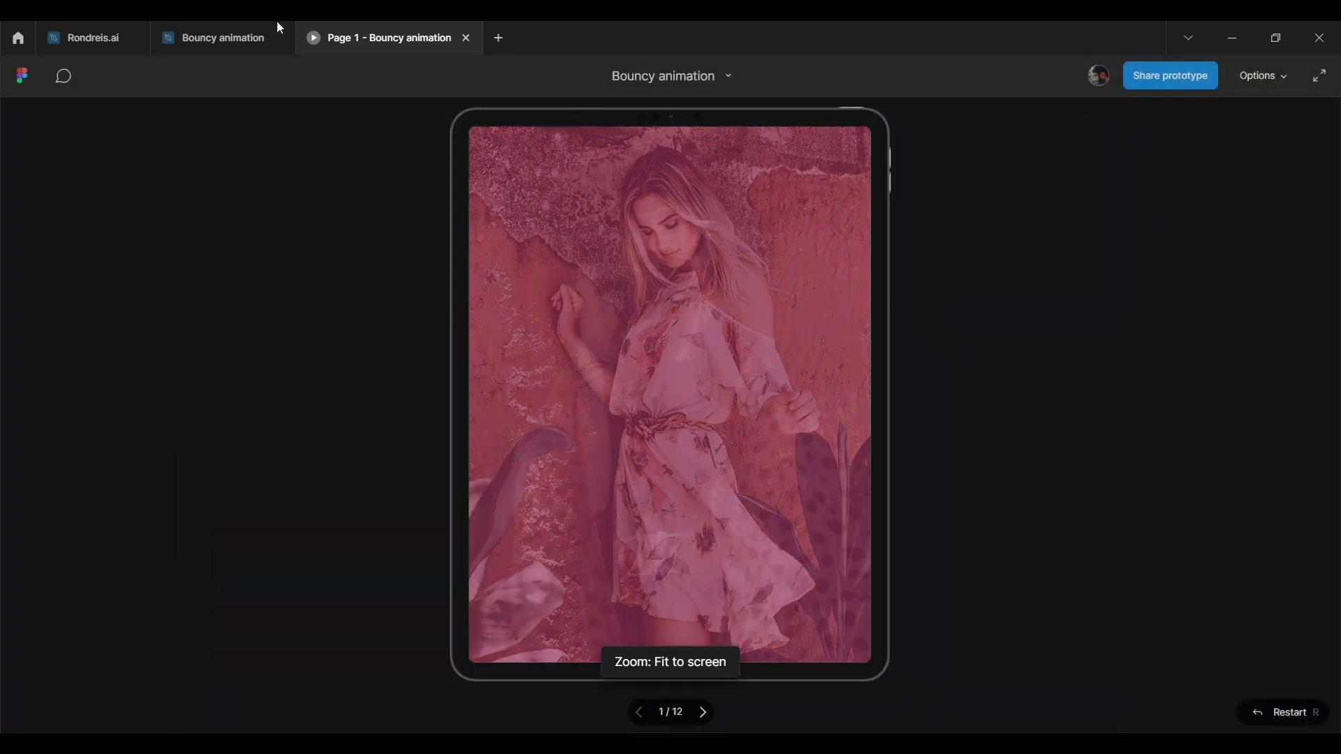
{"action": "left_click", "coordinate": [235, 28]}
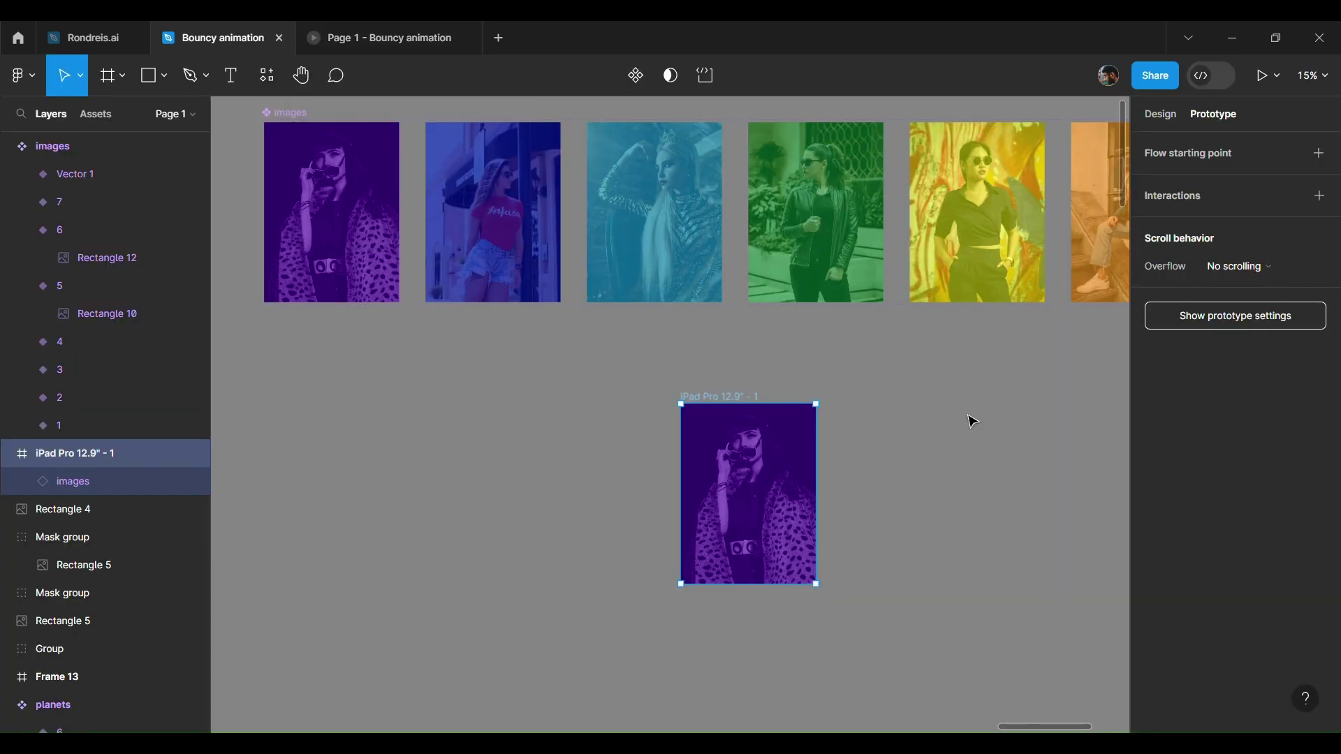
- Preview the iPad Pro 12.9" device in landscape, then set it back to portrait
{"action": "left_click", "coordinate": [973, 421]}
{"action": "left_click", "coordinate": [1322, 190]}
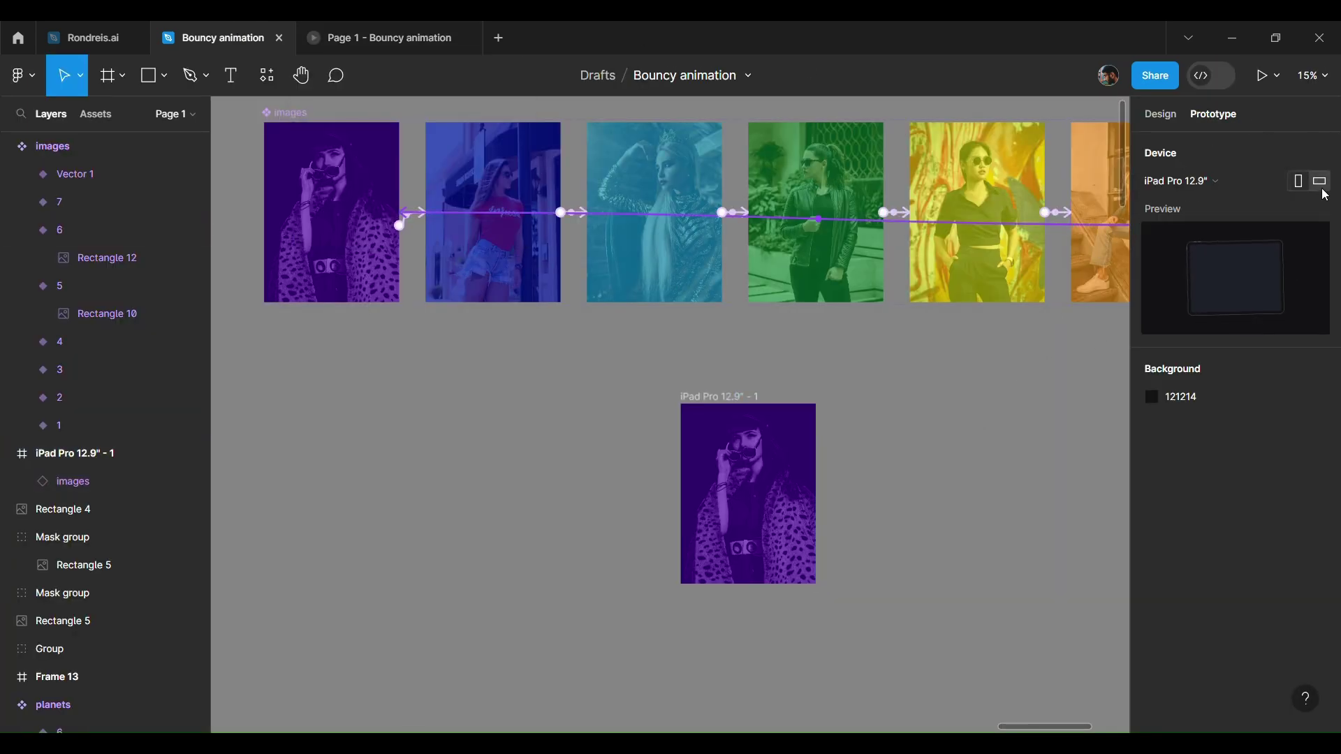
{"action": "left_click", "coordinate": [401, 26]}
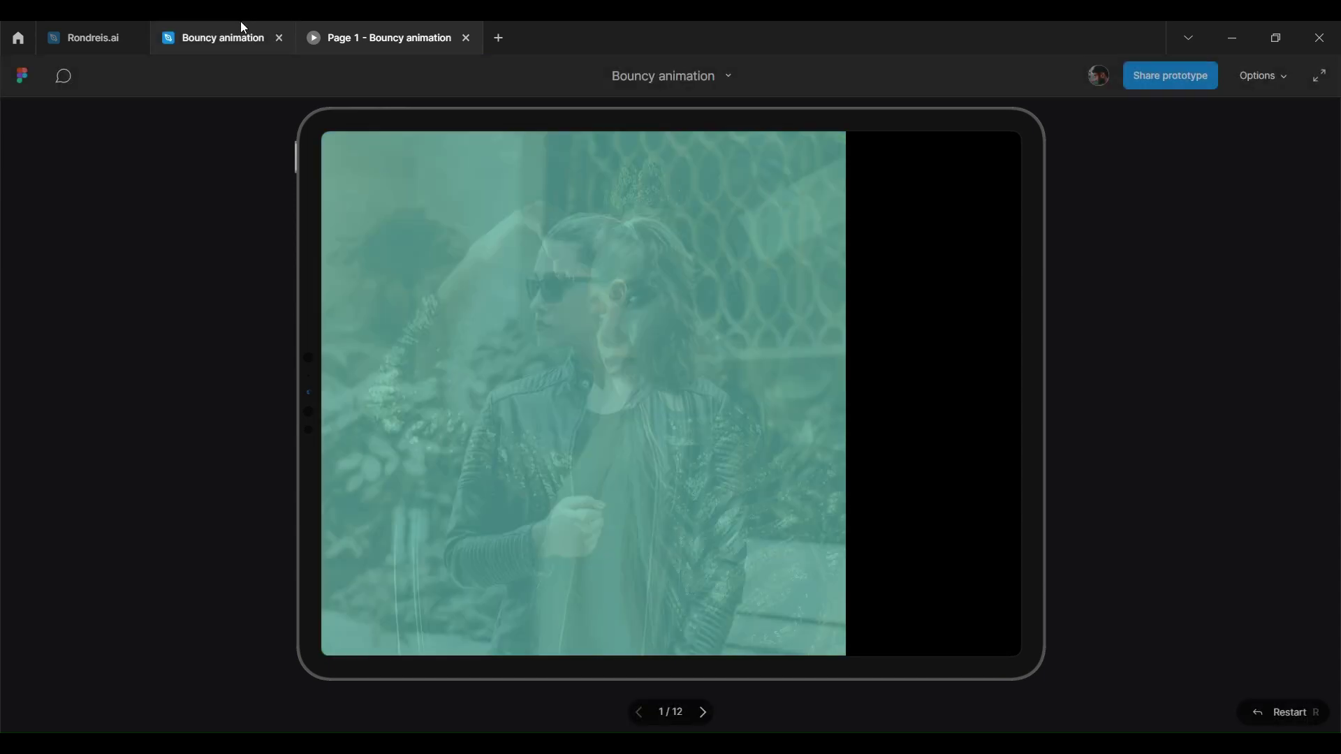
{"action": "left_click", "coordinate": [241, 27]}
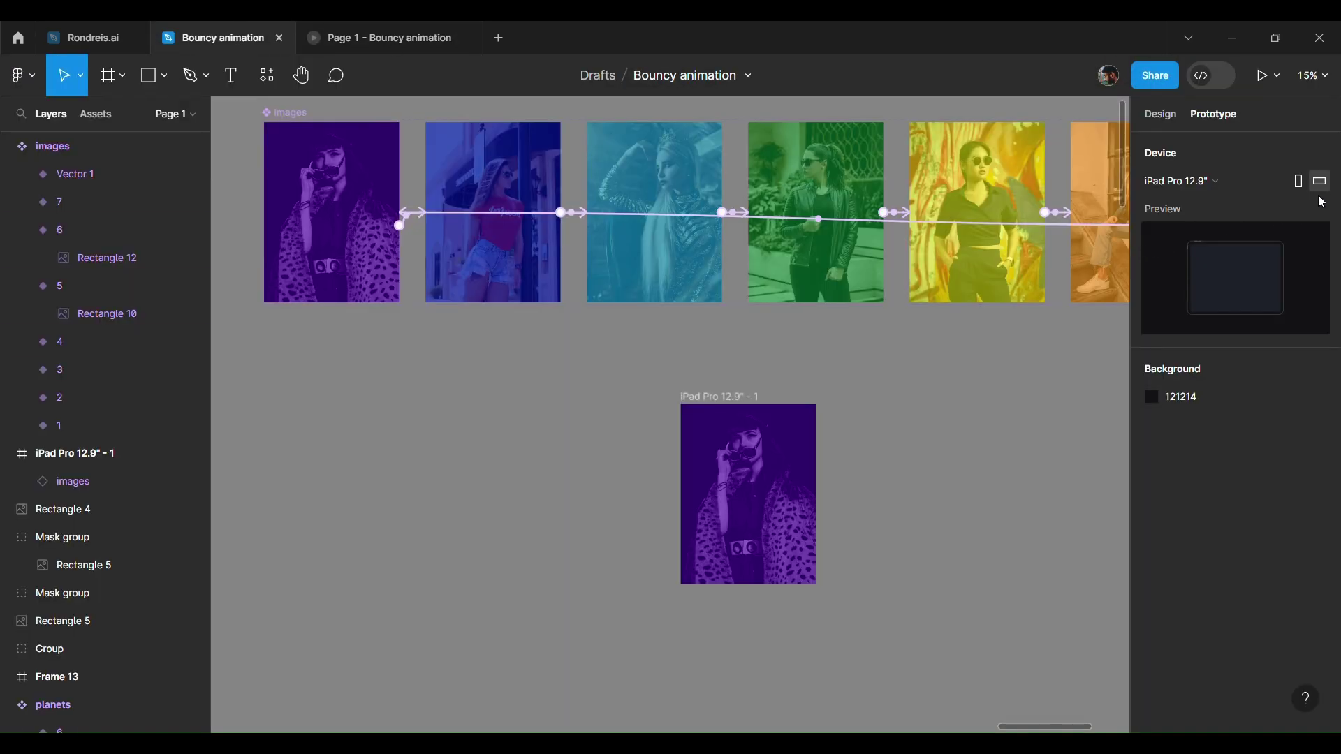
{"action": "left_click", "coordinate": [1301, 181]}
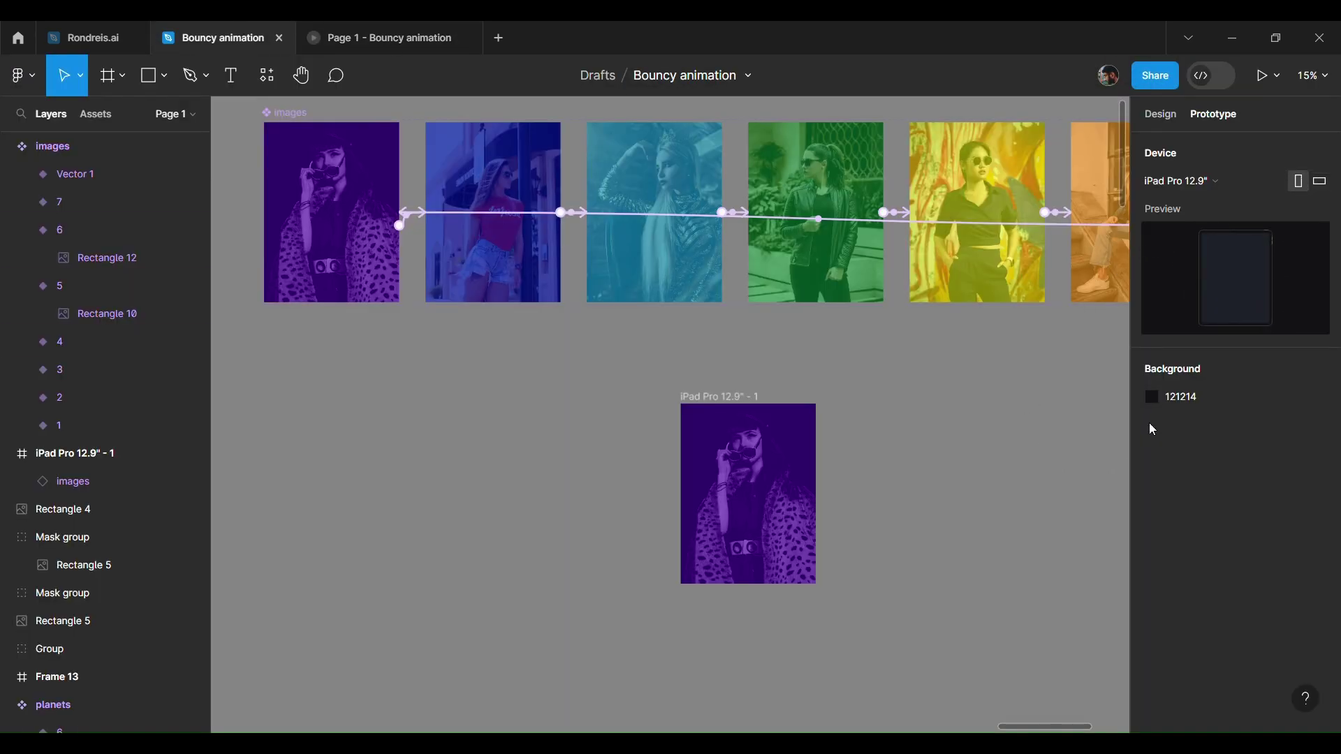
- Draw a square on the iPad frame and give it a 540 width
{"action": "left_click", "coordinate": [1162, 113]}
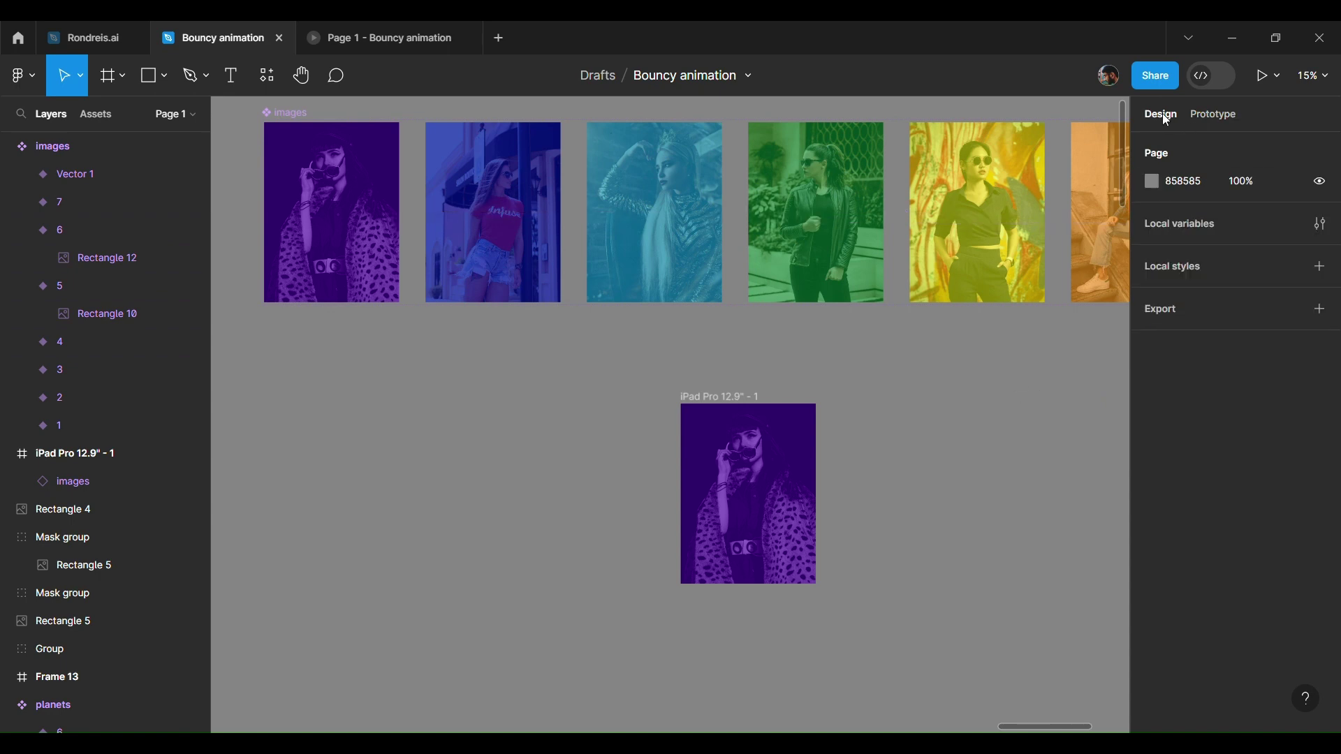
{"action": "scroll", "coordinate": [735, 281], "scroll_direction": "left", "scroll_amount": 3}
{"action": "scroll", "coordinate": [735, 281], "scroll_direction": "down", "scroll_amount": 3}
{"action": "scroll", "coordinate": [735, 281], "scroll_direction": "right", "scroll_amount": 2}
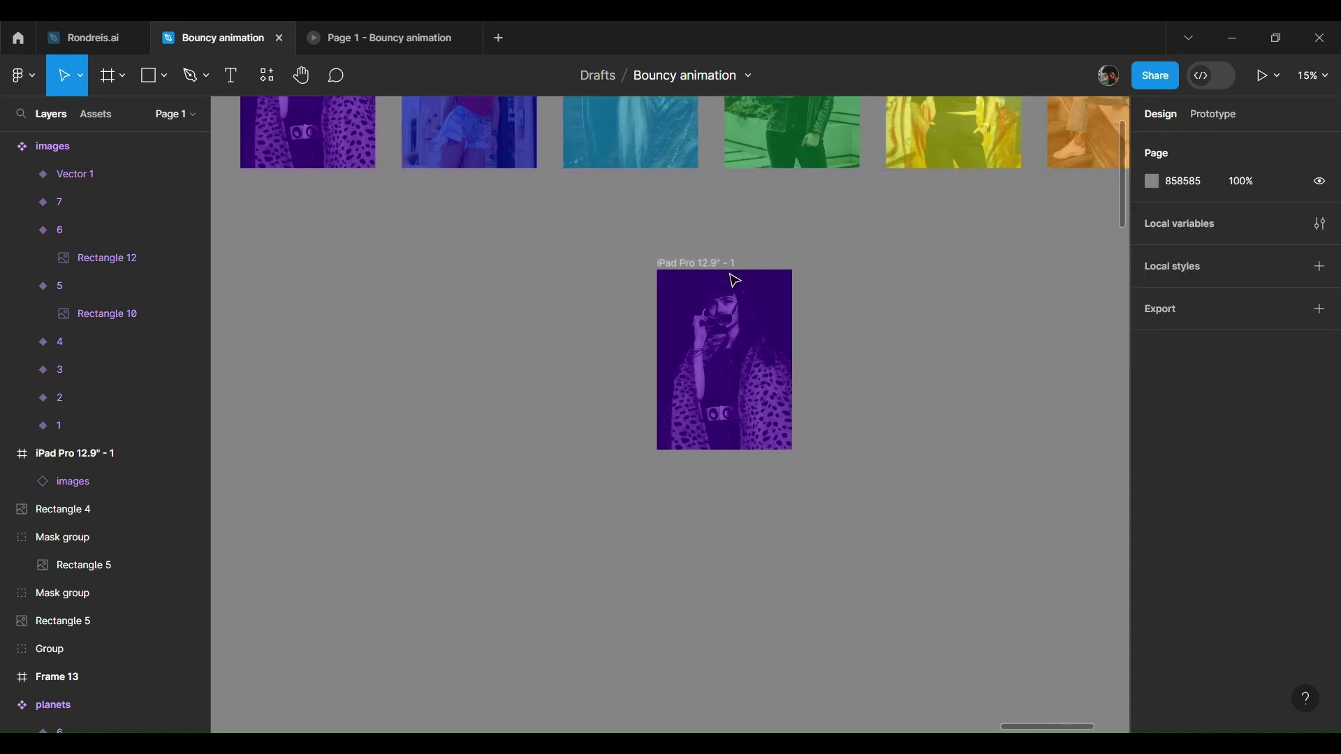
{"action": "scroll", "coordinate": [735, 281], "scroll_direction": "up", "scroll_amount": 3, "text": "ctrl"}
{"action": "scroll", "coordinate": [735, 281], "scroll_direction": "right", "scroll_amount": 3}
{"action": "key", "text": "r"}
{"action": "left_click", "coordinate": [626, 435]}
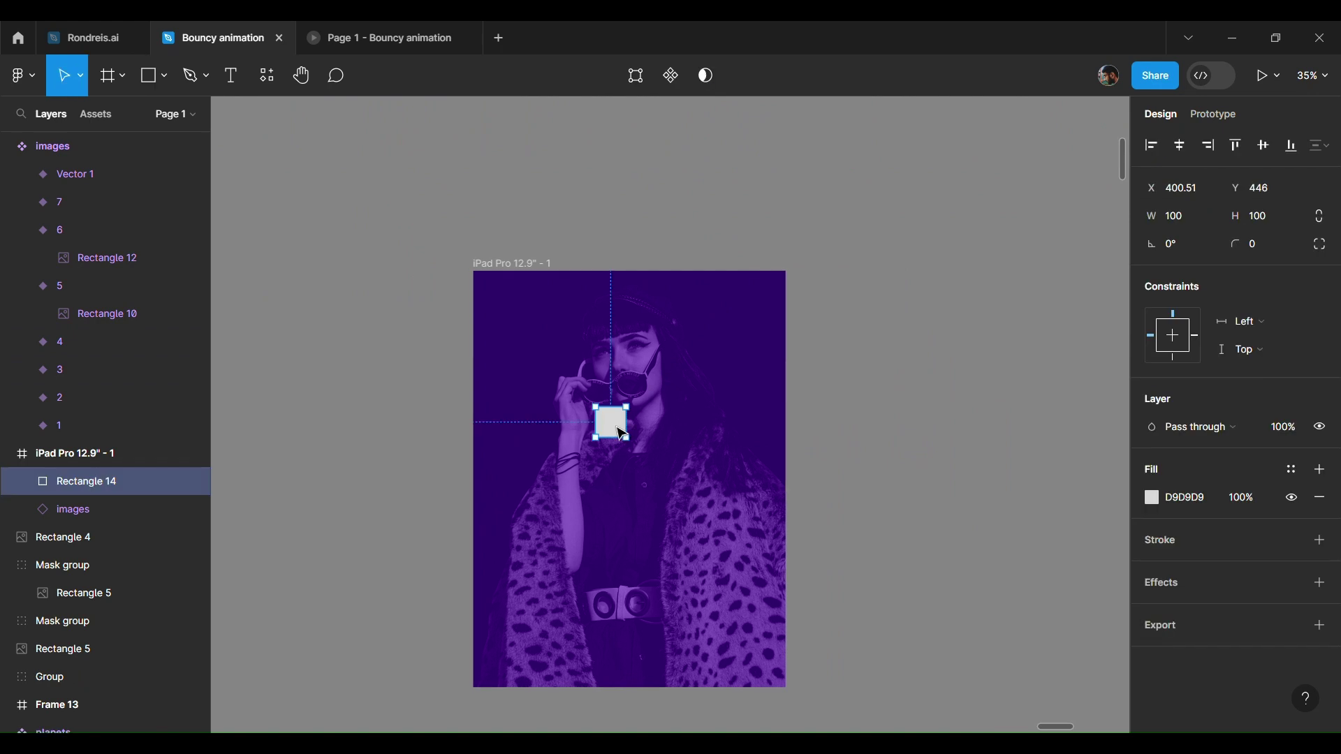
{"action": "type", "text": "540"}
{"action": "key", "text": "Return"}
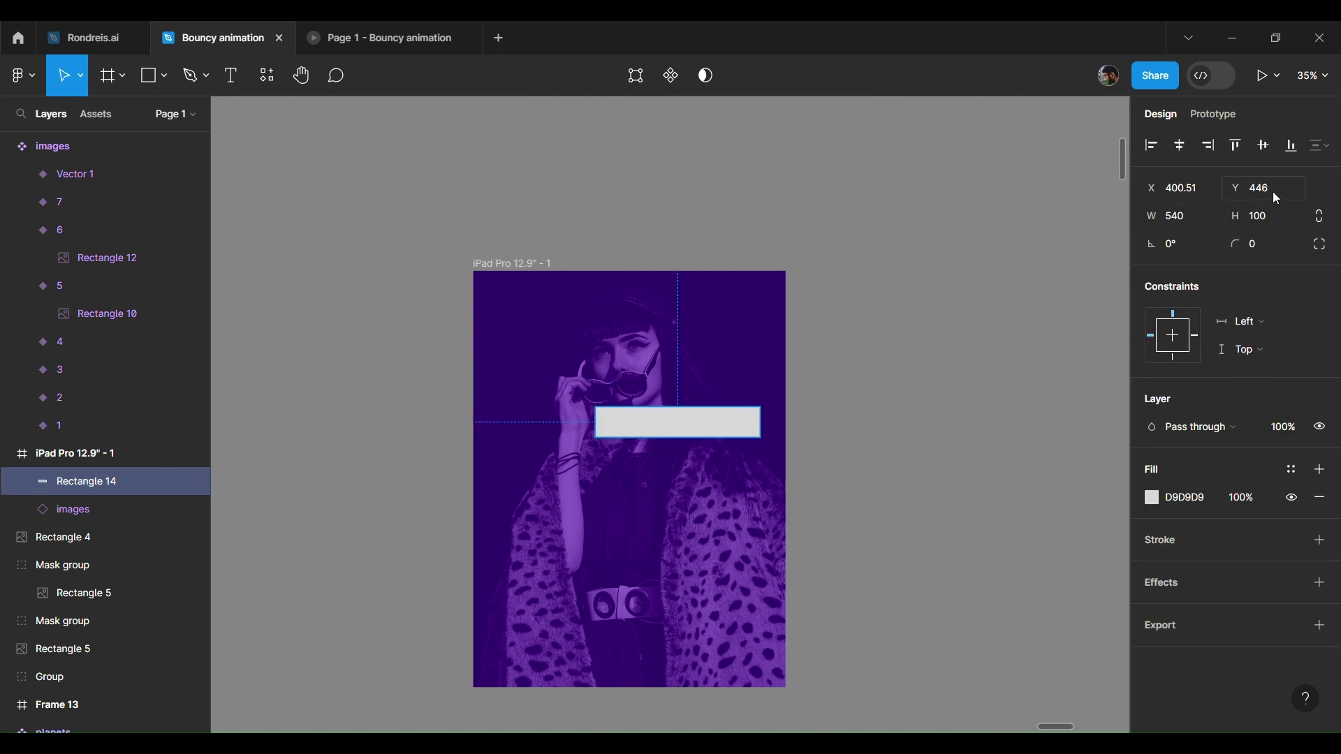
- Make the rectangle 540 tall, centre it on the frame, and round its corners to 10
{"action": "left_click", "coordinate": [1284, 215]}
{"action": "type", "text": "40"}
{"action": "key", "text": "Return"}
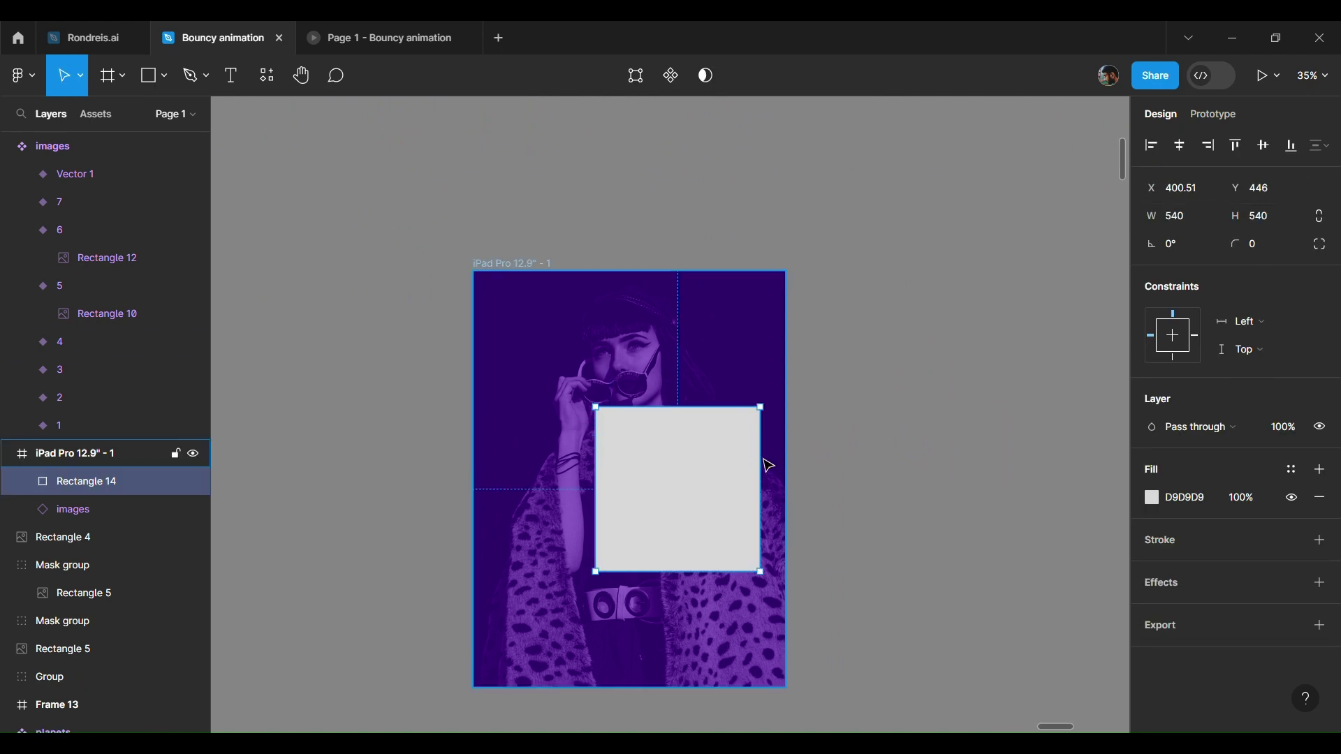
{"action": "left_click_drag", "start_coordinate": [709, 471], "coordinate": [667, 515]}
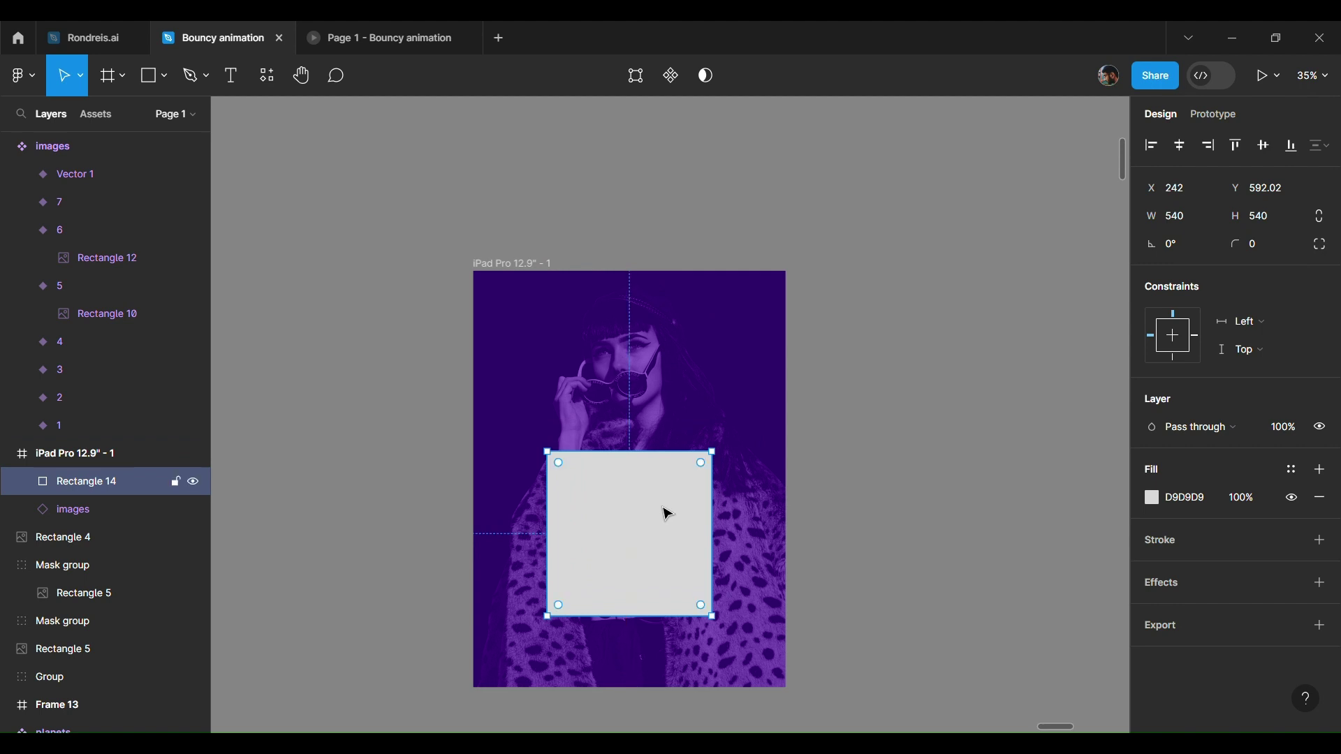
{"action": "scroll", "coordinate": [667, 514], "scroll_direction": "up", "scroll_amount": 5, "text": "ctrl"}
{"action": "left_click", "coordinate": [1277, 251]}
{"action": "type", "text": "1"}
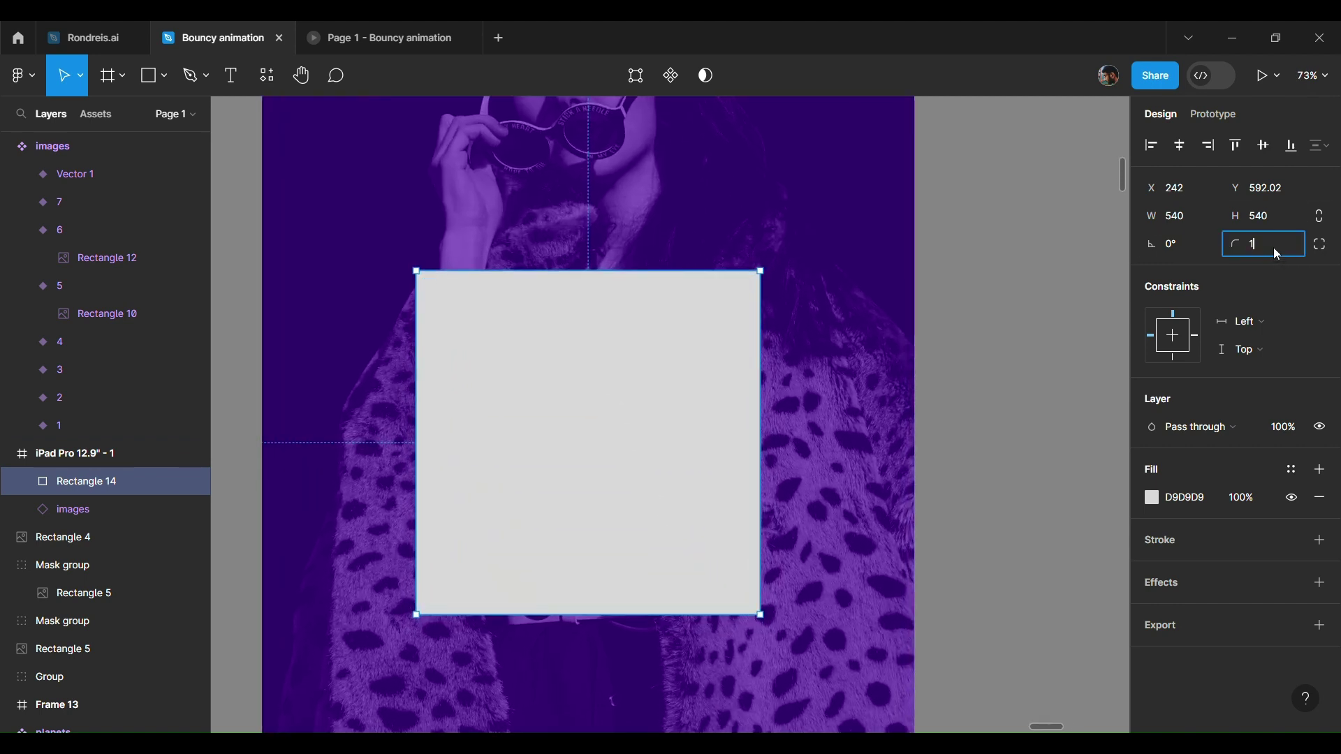
{"action": "left_click", "coordinate": [1041, 278]}
- Fill the card pure white at 85% opacity
{"action": "scroll", "coordinate": [731, 371], "scroll_direction": "down", "scroll_amount": 1}
{"action": "scroll", "coordinate": [731, 370], "scroll_direction": "left", "scroll_amount": 1}
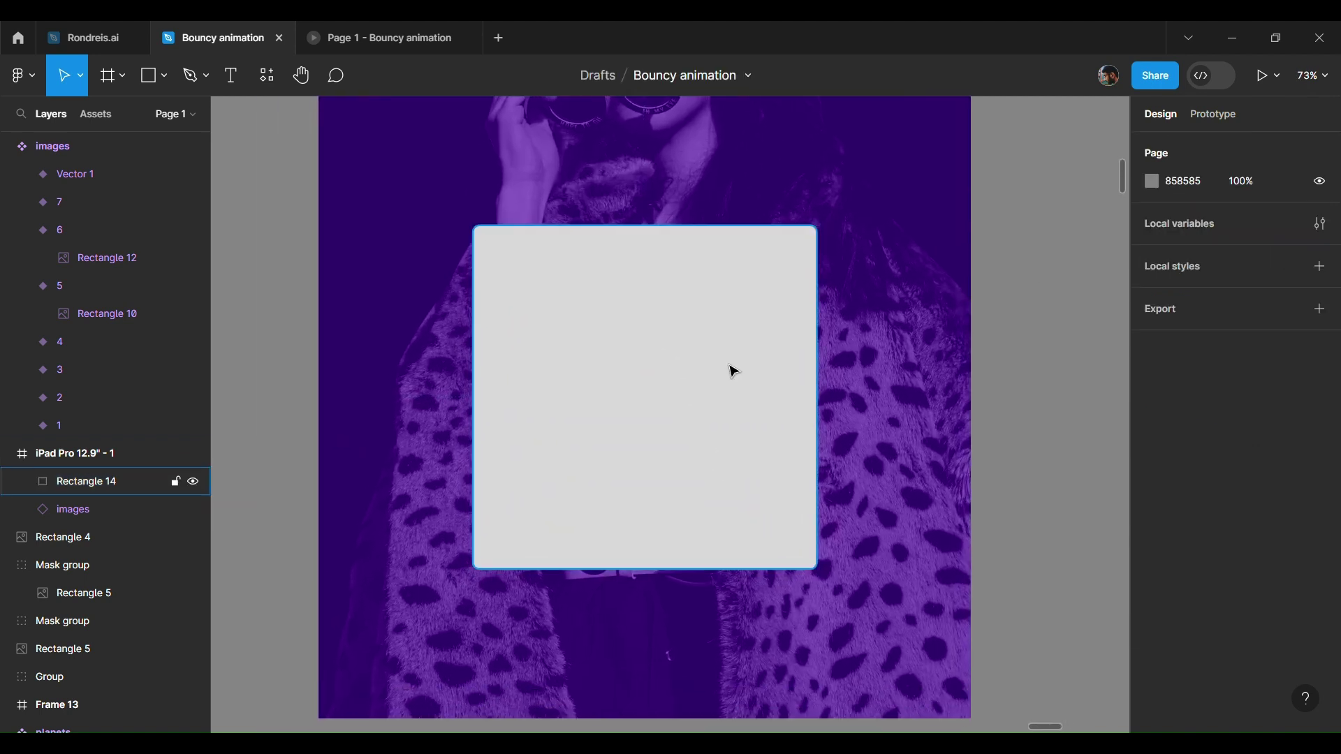
{"action": "left_click", "coordinate": [730, 371]}
{"action": "left_click", "coordinate": [1152, 504]}
{"action": "left_click_drag", "start_coordinate": [1005, 362], "coordinate": [883, 263]}
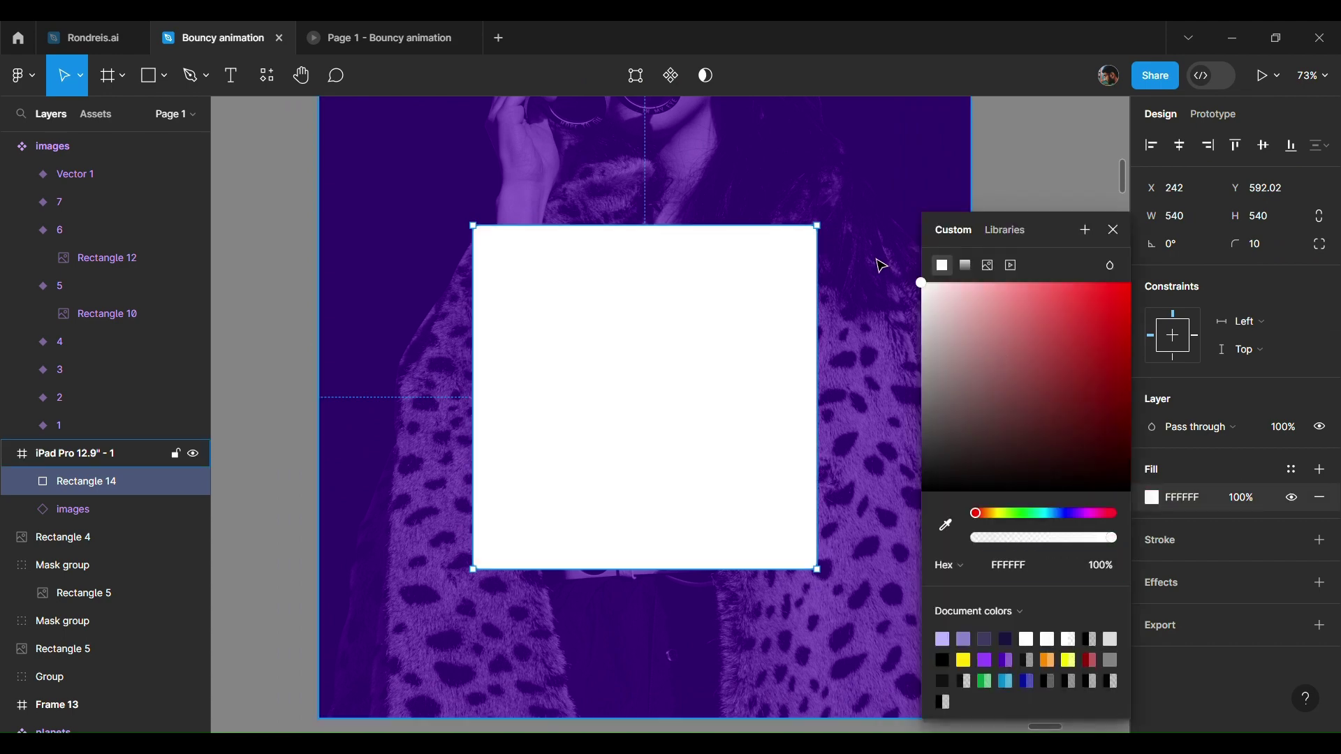
{"action": "left_click", "coordinate": [1253, 498]}
{"action": "type", "text": "85"}
{"action": "key", "text": "Return"}
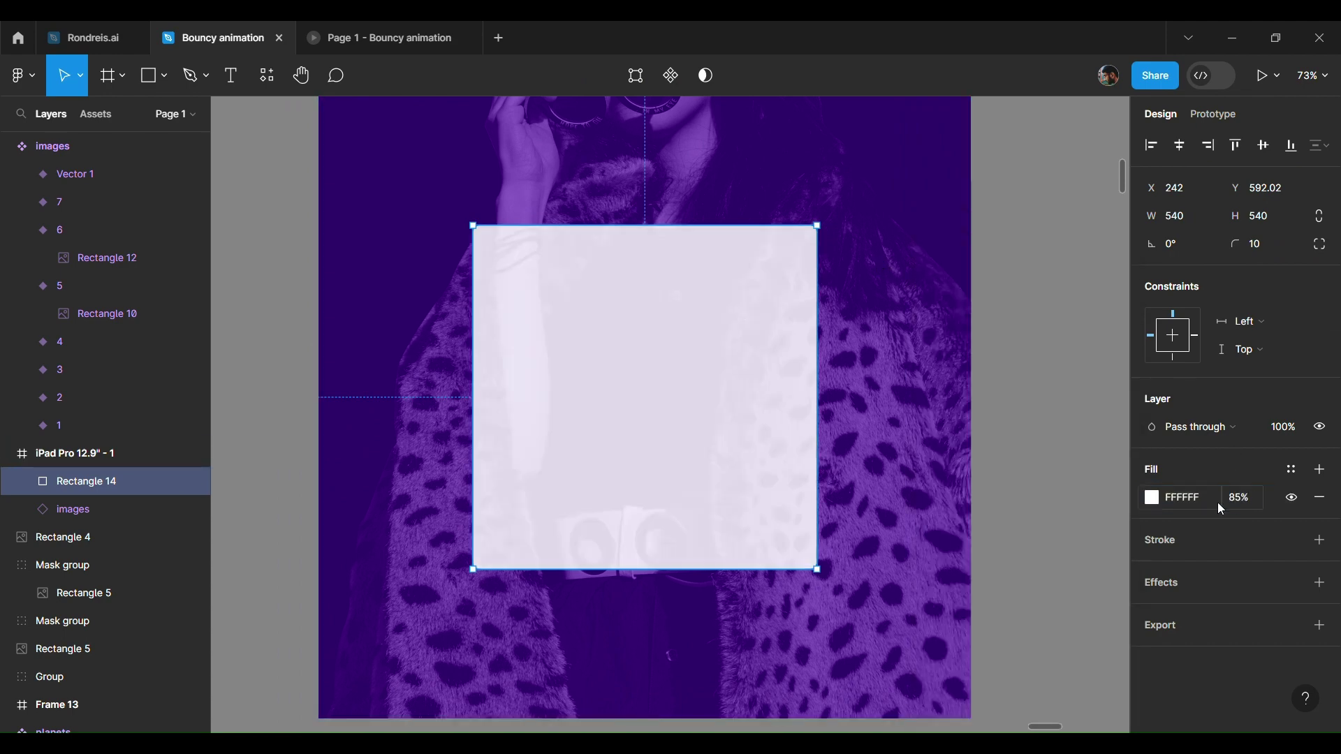
- Add a Background blur effect of 60 to the card
{"action": "left_click", "coordinate": [1165, 576]}
{"action": "left_click", "coordinate": [1153, 610]}
{"action": "left_click", "coordinate": [1215, 610]}
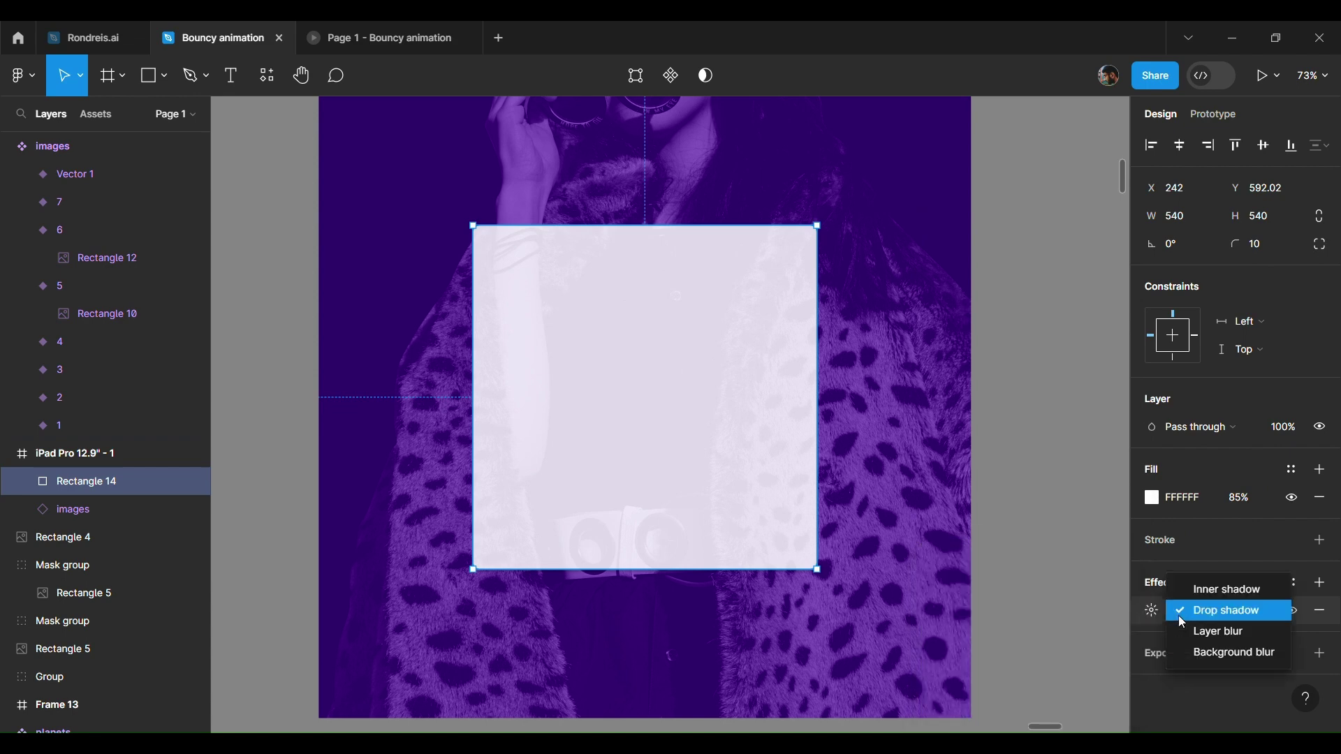
{"action": "left_click", "coordinate": [1194, 653]}
{"action": "left_click", "coordinate": [1152, 612]}
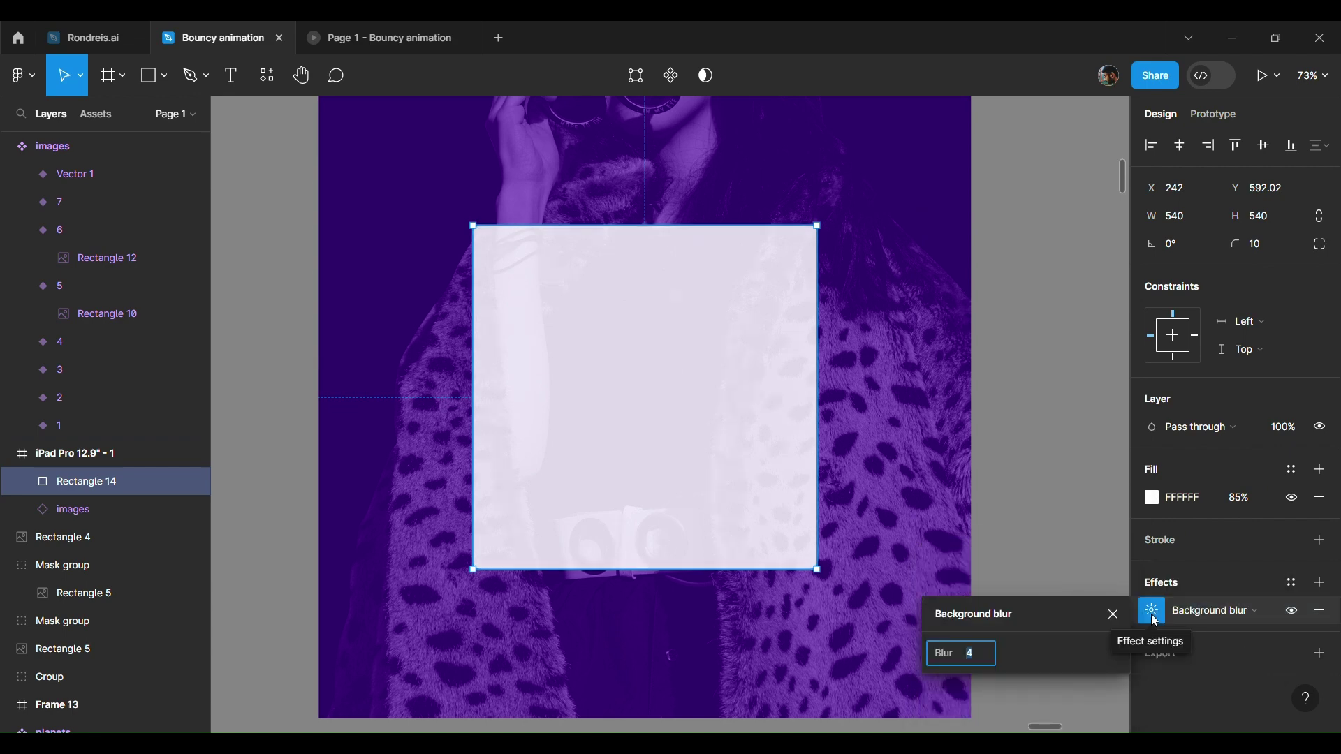
{"action": "type", "text": "60"}
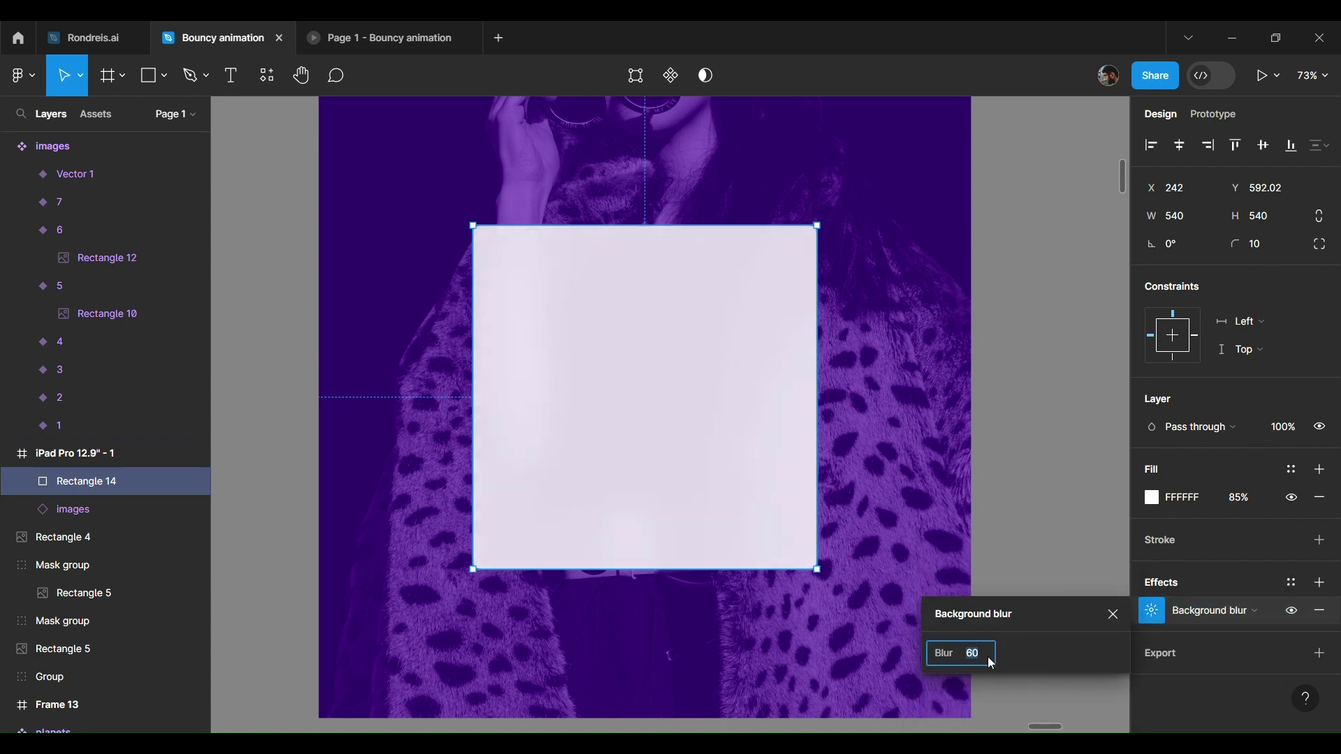
{"action": "left_click", "coordinate": [996, 516]}
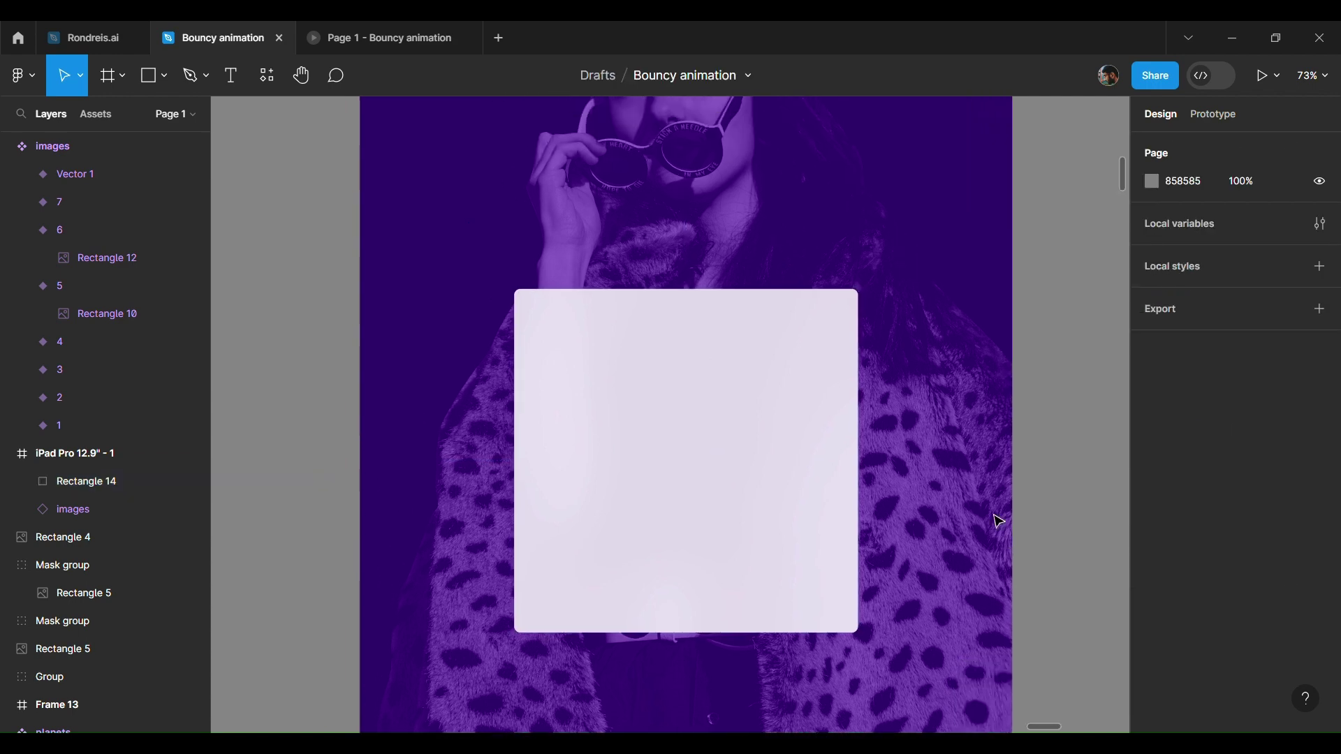
- Nudge the frosted card slightly lower and check it in the prototype preview
{"action": "scroll", "coordinate": [999, 521], "scroll_direction": "left", "scroll_amount": 3}
{"action": "left_click_drag", "start_coordinate": [885, 460], "coordinate": [885, 476]}
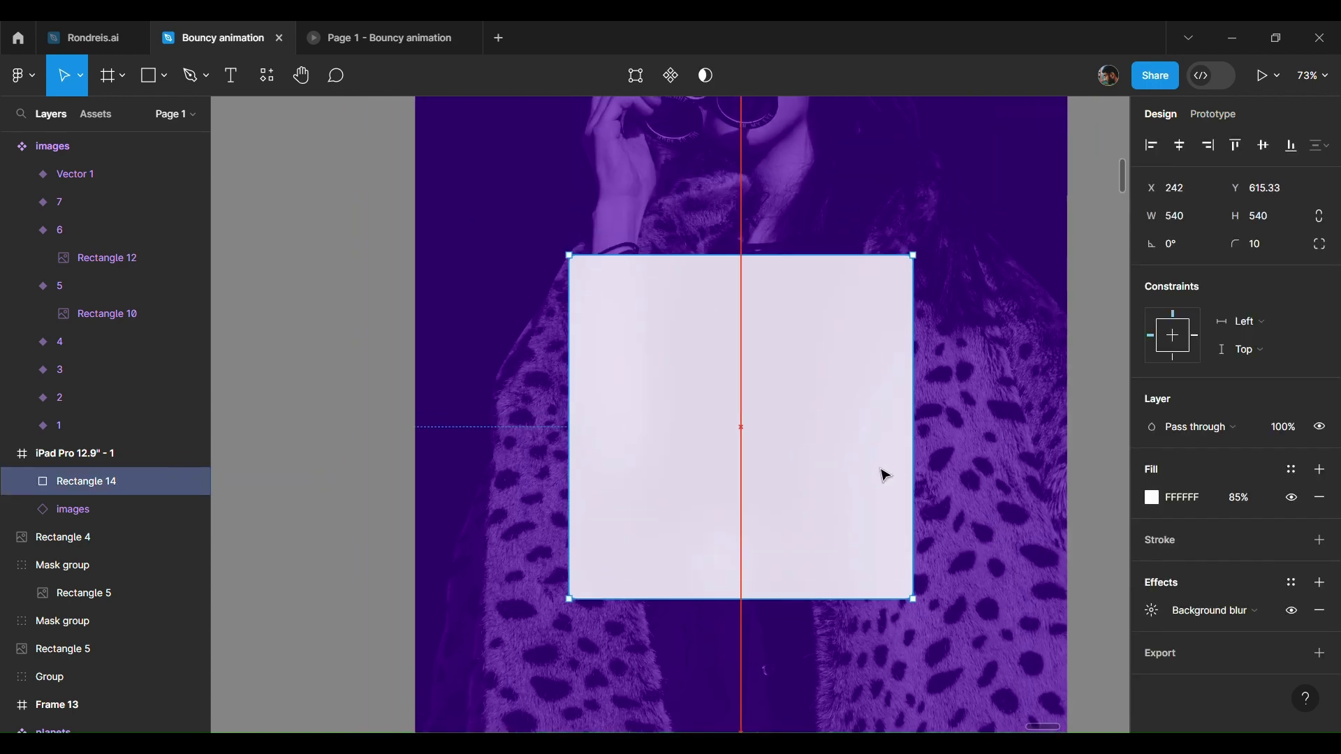
{"action": "left_click", "coordinate": [387, 28]}
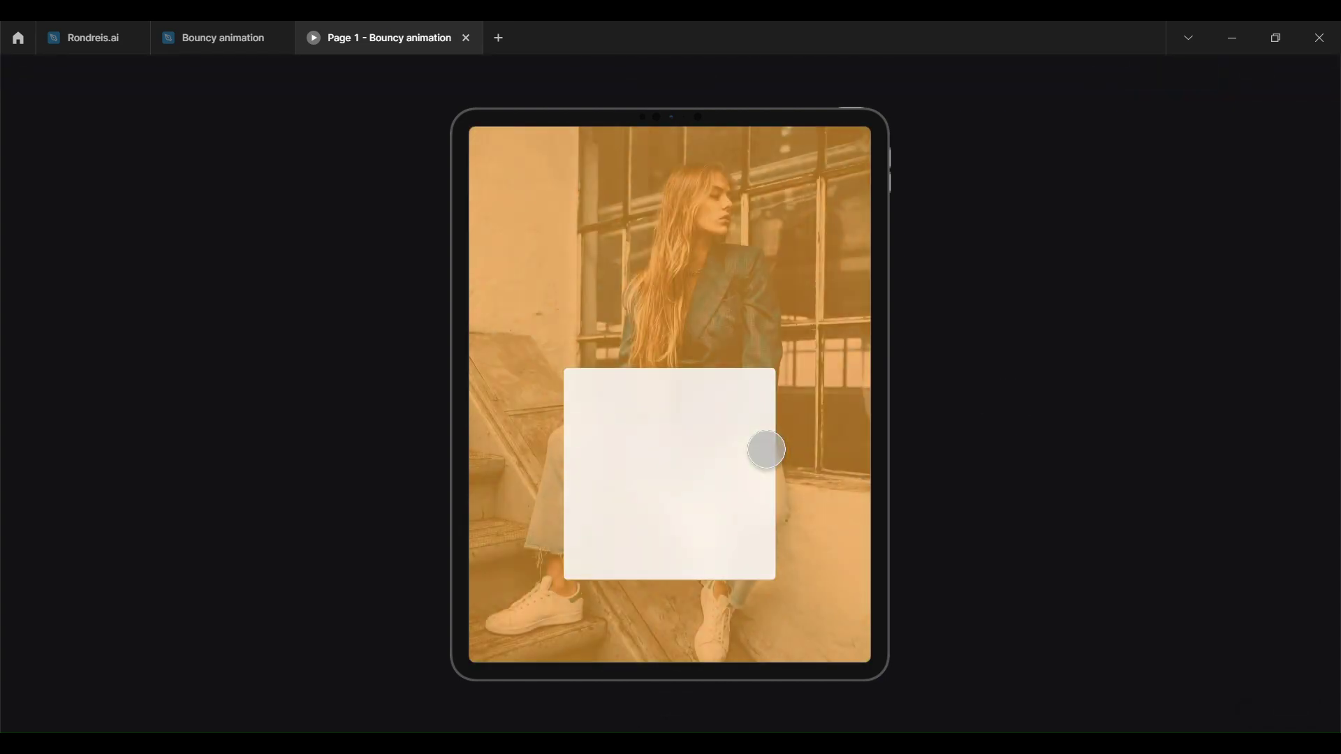
{"action": "left_click", "coordinate": [226, 28]}
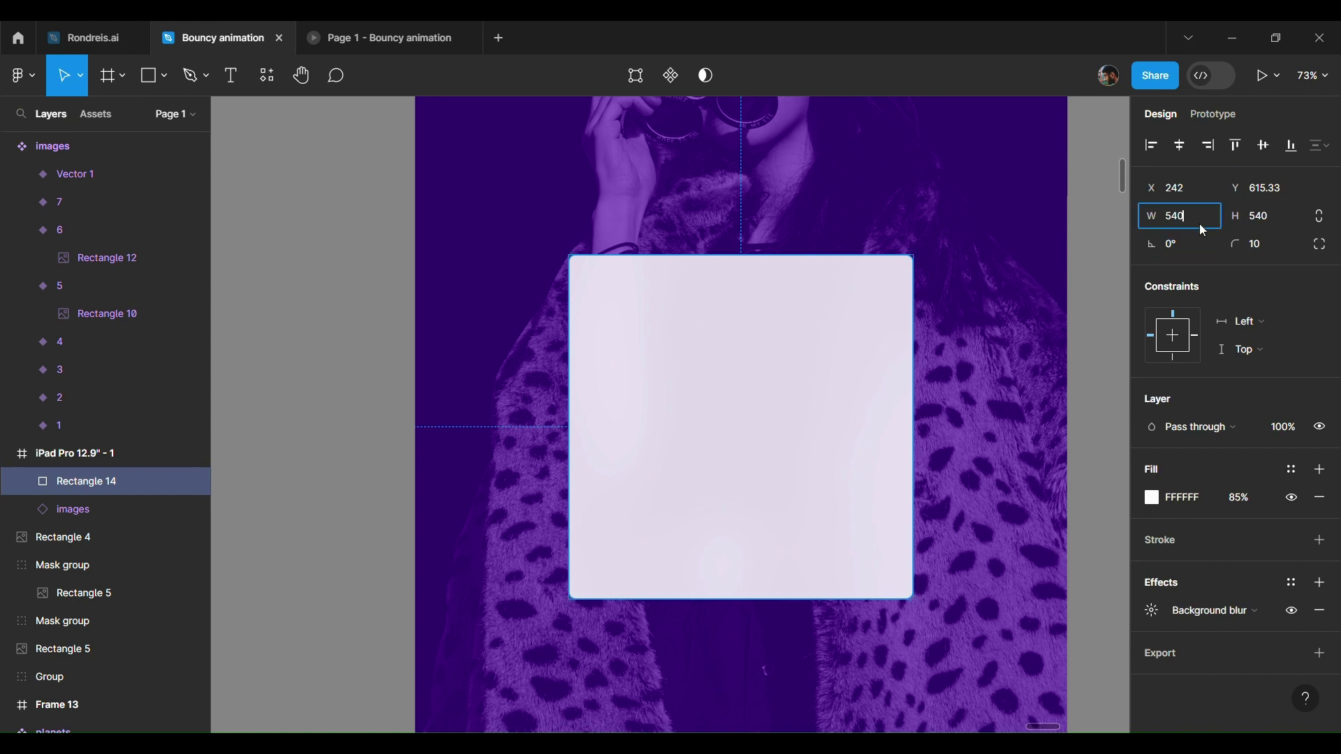
- Set the card width to 640, centre it horizontally, and place a text label on it
{"action": "type", "text": "640"}
{"action": "key", "text": "Return"}
{"action": "left_click", "coordinate": [1185, 146]}
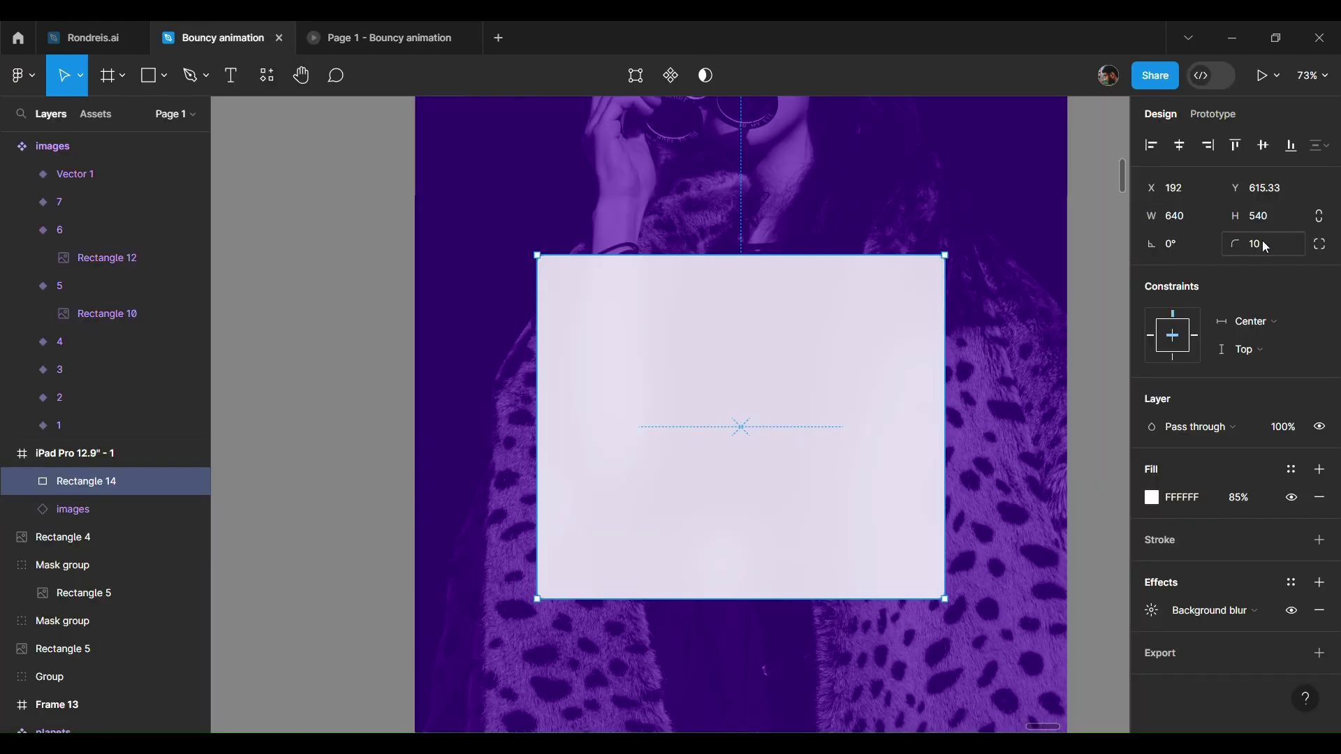
{"action": "key", "text": "t"}
{"action": "left_click", "coordinate": [721, 316]}
{"action": "type", "text": "Sign Up"}
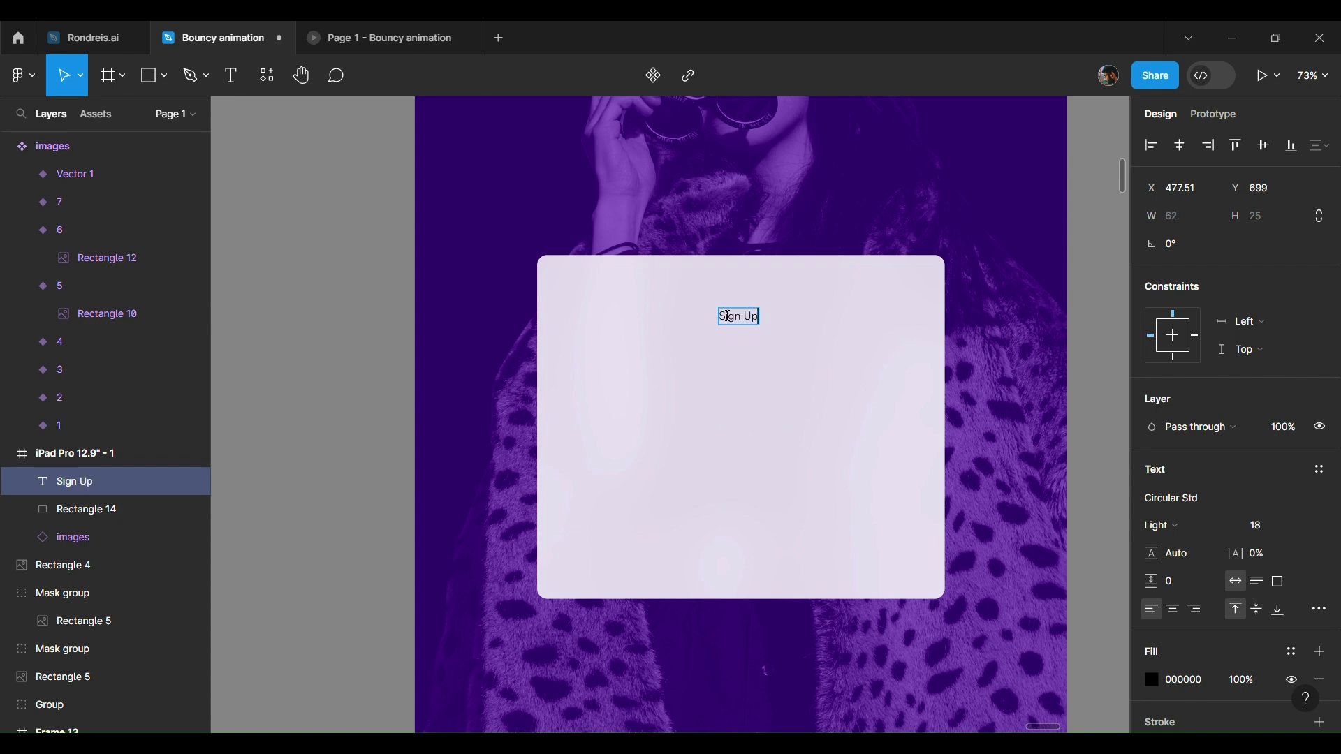
- Make the Sign Up heading Bold at size 32, centred at the card's top, and preview it
{"action": "key", "text": "Escape"}
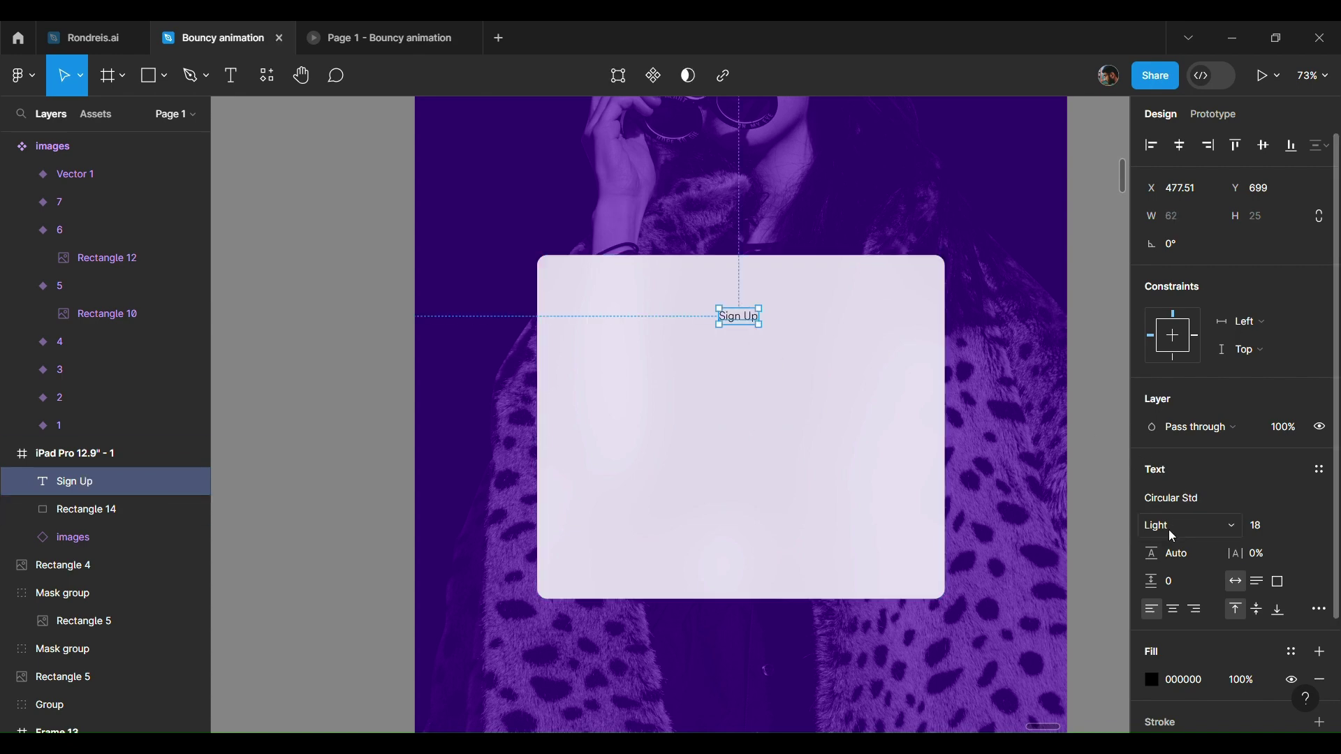
{"action": "left_click", "coordinate": [1171, 535]}
{"action": "left_click", "coordinate": [1182, 565]}
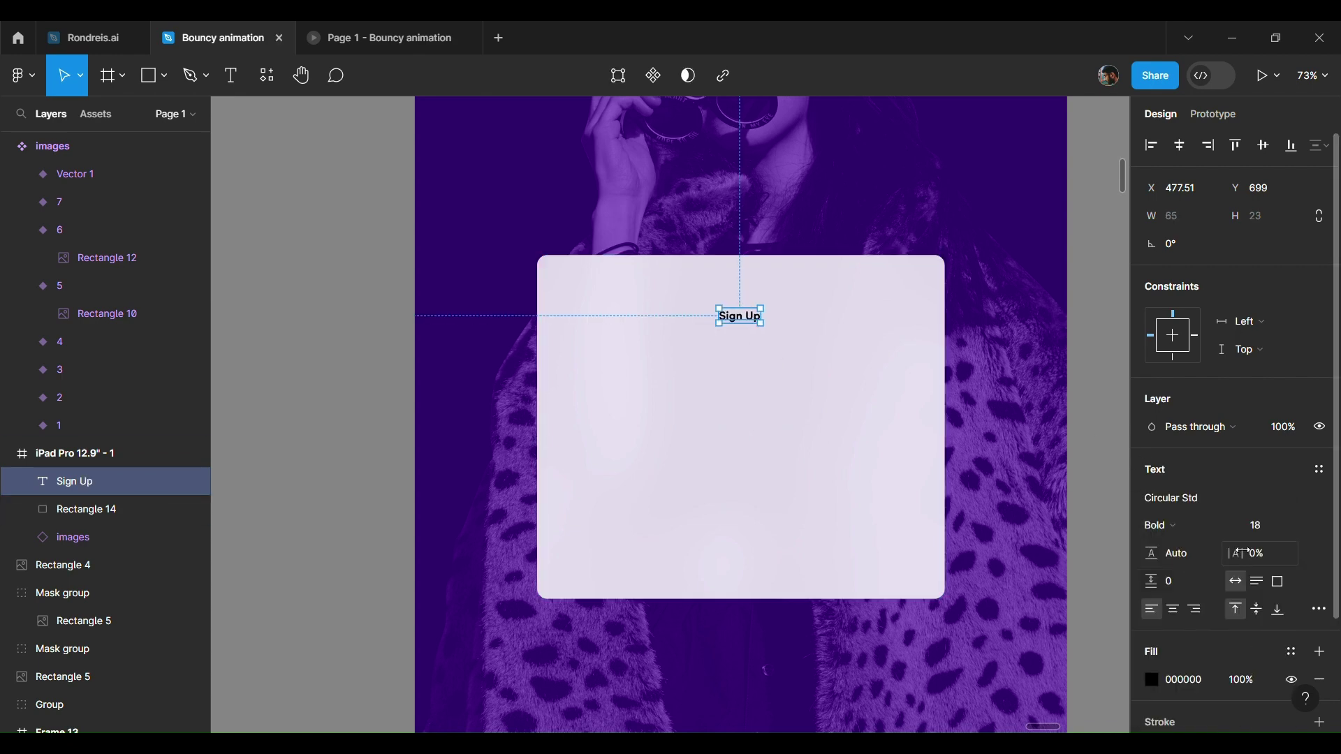
{"action": "type", "text": "32"}
{"action": "key", "text": "Return"}
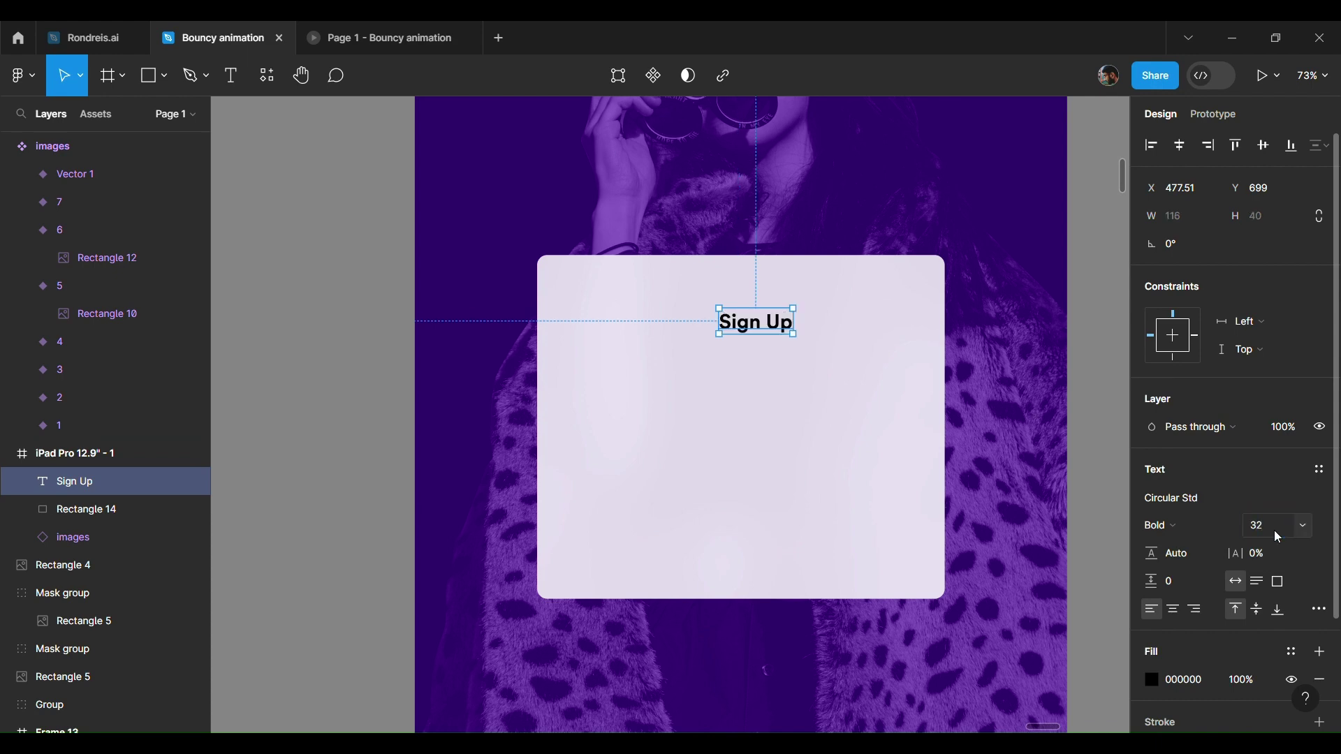
{"action": "mouse_move", "coordinate": [763, 328]}
{"action": "left_mouse_down"}
{"action": "mouse_move", "coordinate": [725, 302]}
{"action": "mouse_move", "coordinate": [746, 304]}
{"action": "left_mouse_up"}
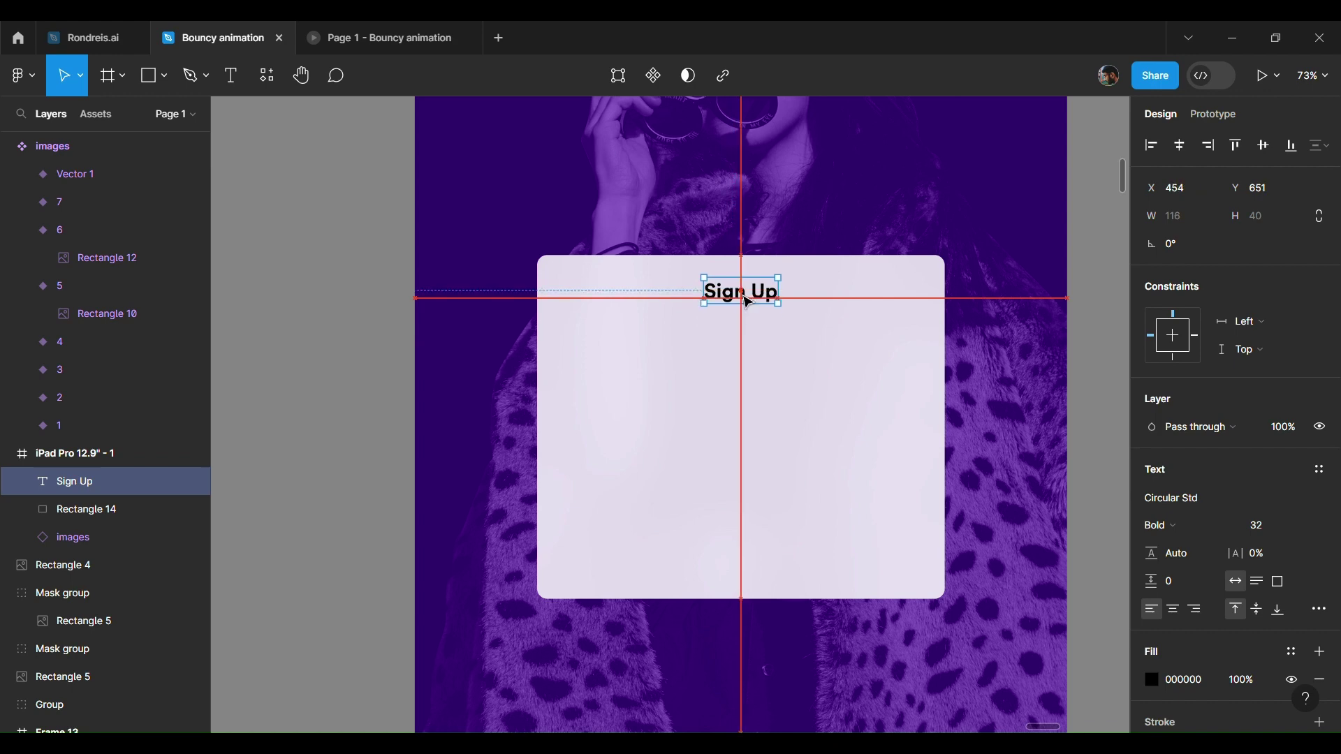
{"action": "left_click", "coordinate": [435, 26]}
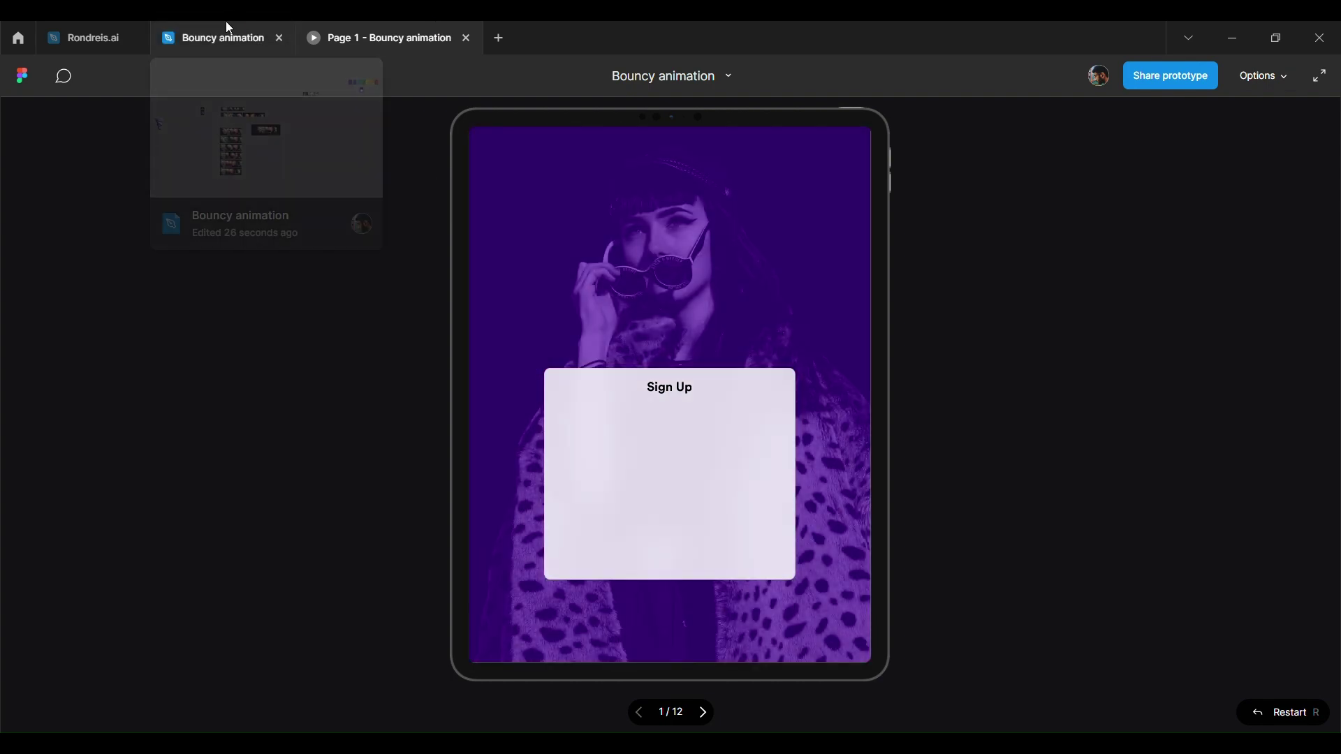
{"action": "left_click", "coordinate": [225, 22]}
- Draw a 450-wide field below Sign Up, centre it, and fully round its corners
{"action": "key", "text": "r"}
{"action": "mouse_move", "coordinate": [406, 297]}
{"action": "left_mouse_down"}
{"action": "mouse_move", "coordinate": [1008, 370]}
{"action": "mouse_move", "coordinate": [1027, 358]}
{"action": "left_mouse_up"}
{"action": "type", "text": "450"}
{"action": "key", "text": "Return"}
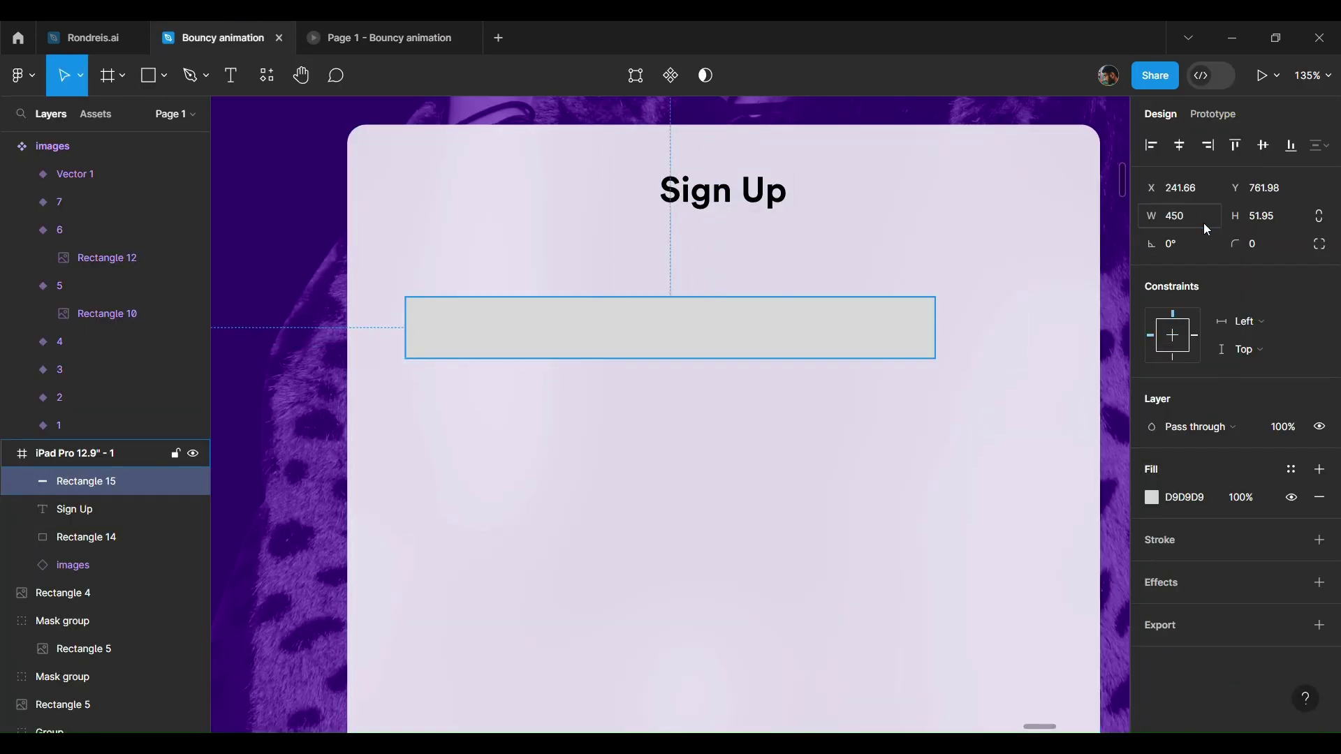
{"action": "left_click", "coordinate": [1181, 147]}
{"action": "type", "text": "10"}
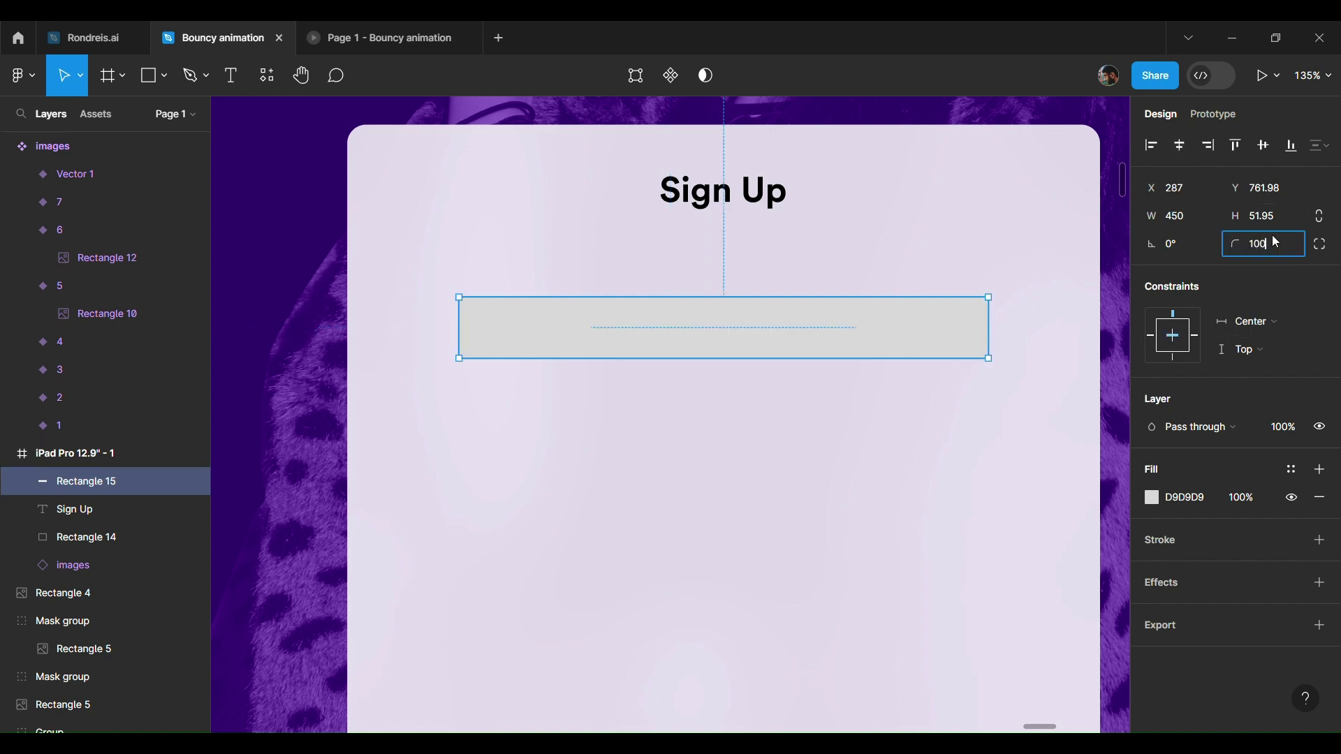
{"action": "type", "text": "0"}
{"action": "key", "text": "Return"}
{"action": "left_click", "coordinate": [399, 37]}
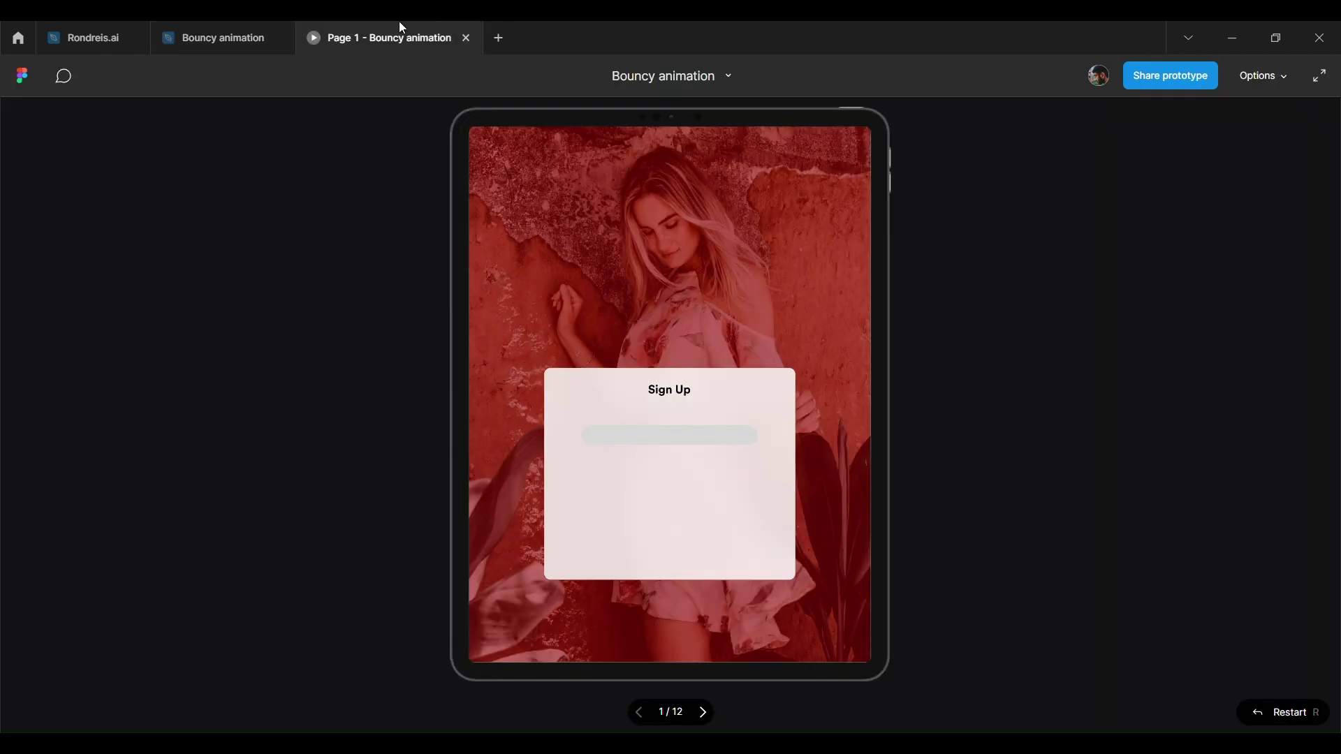
{"action": "left_click", "coordinate": [237, 36]}
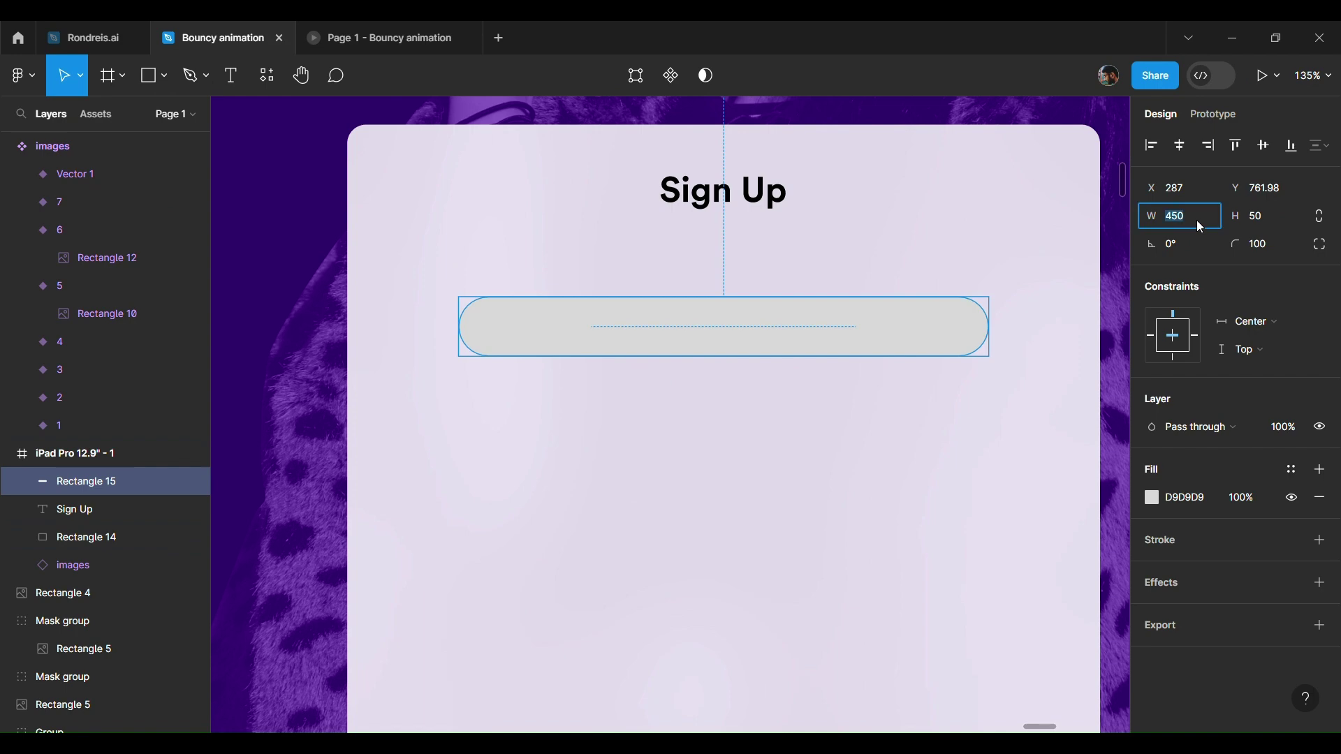
- Widen the field to 500 and re-centre it on the card
{"action": "type", "text": "500"}
{"action": "key", "text": "Return"}
{"action": "left_click", "coordinate": [1181, 146]}
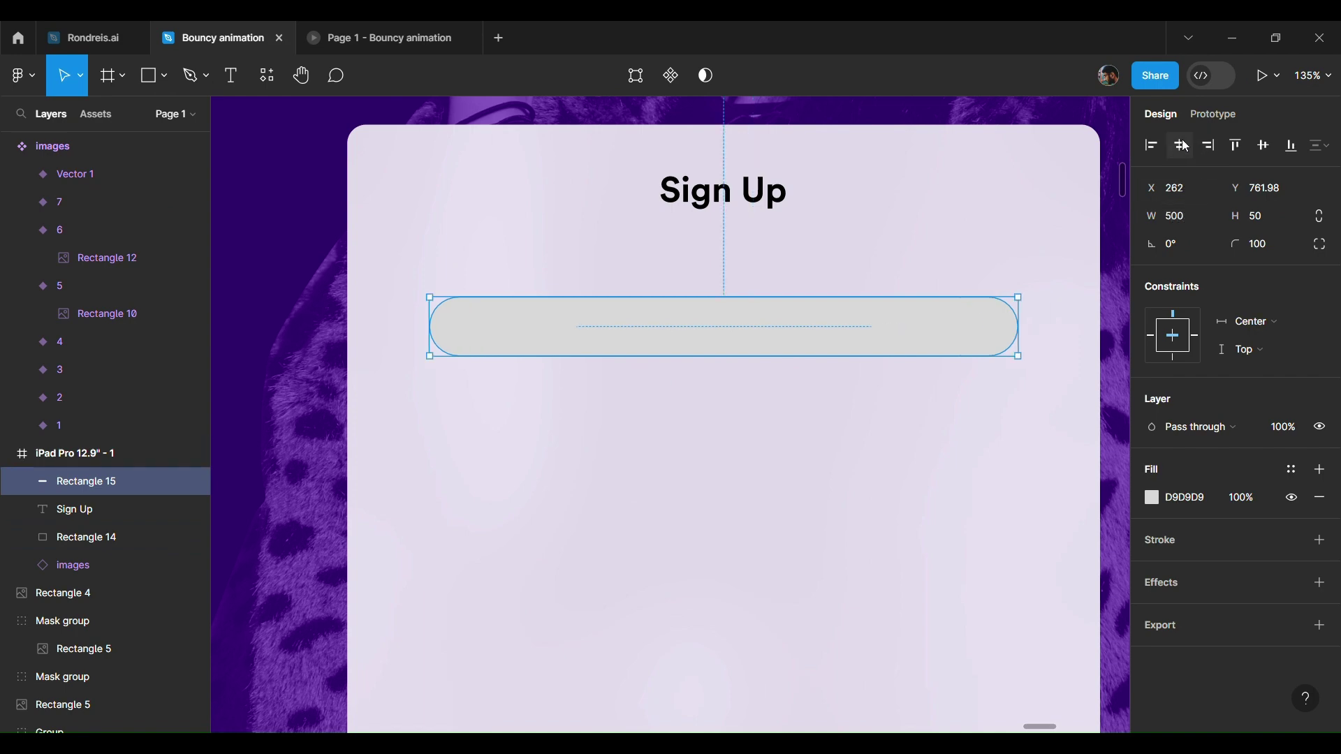
{"action": "left_click", "coordinate": [353, 28]}
{"action": "left_click", "coordinate": [204, 30]}
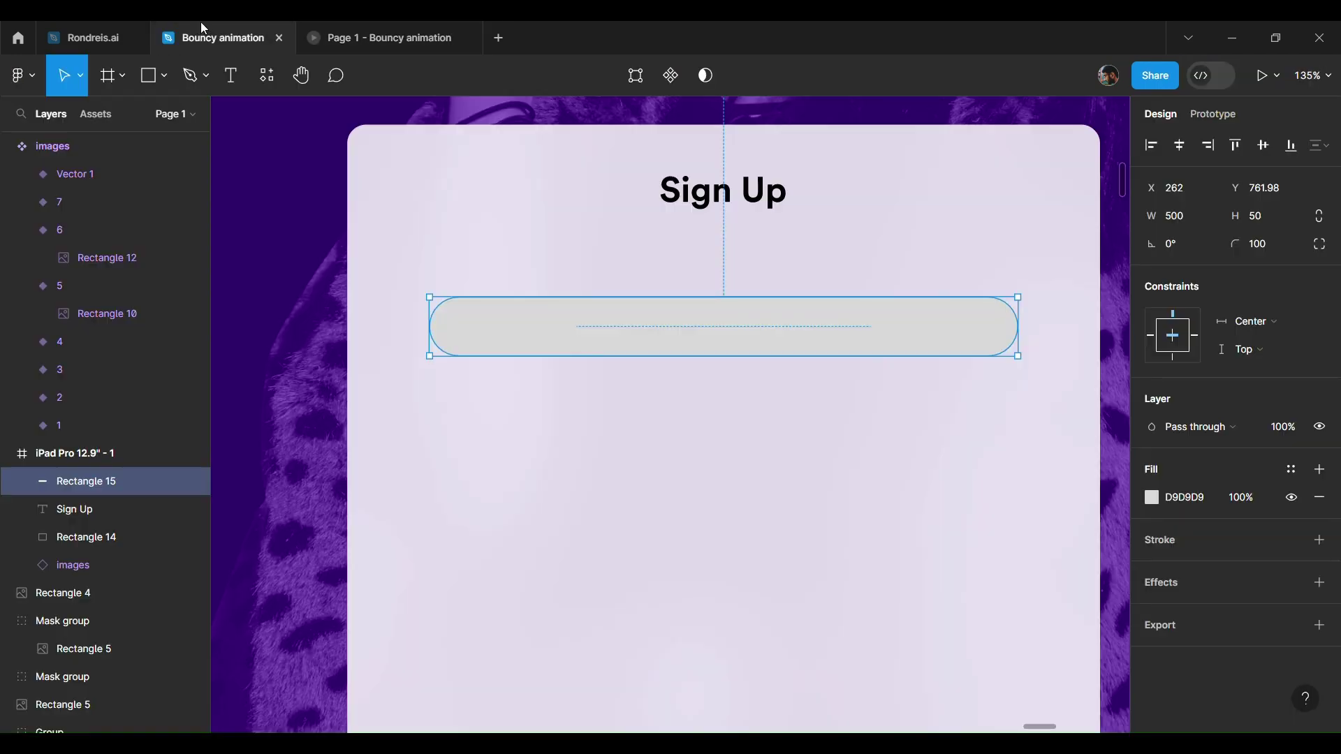
- Try a lighter F4F4F4 fill on the field and check it in the prototype
{"action": "left_click", "coordinate": [1152, 498]}
{"action": "left_click", "coordinate": [1209, 500]}
{"action": "type", "text": "4f4f4f4f"}
{"action": "key", "text": "Return"}
{"action": "left_click", "coordinate": [358, 21]}
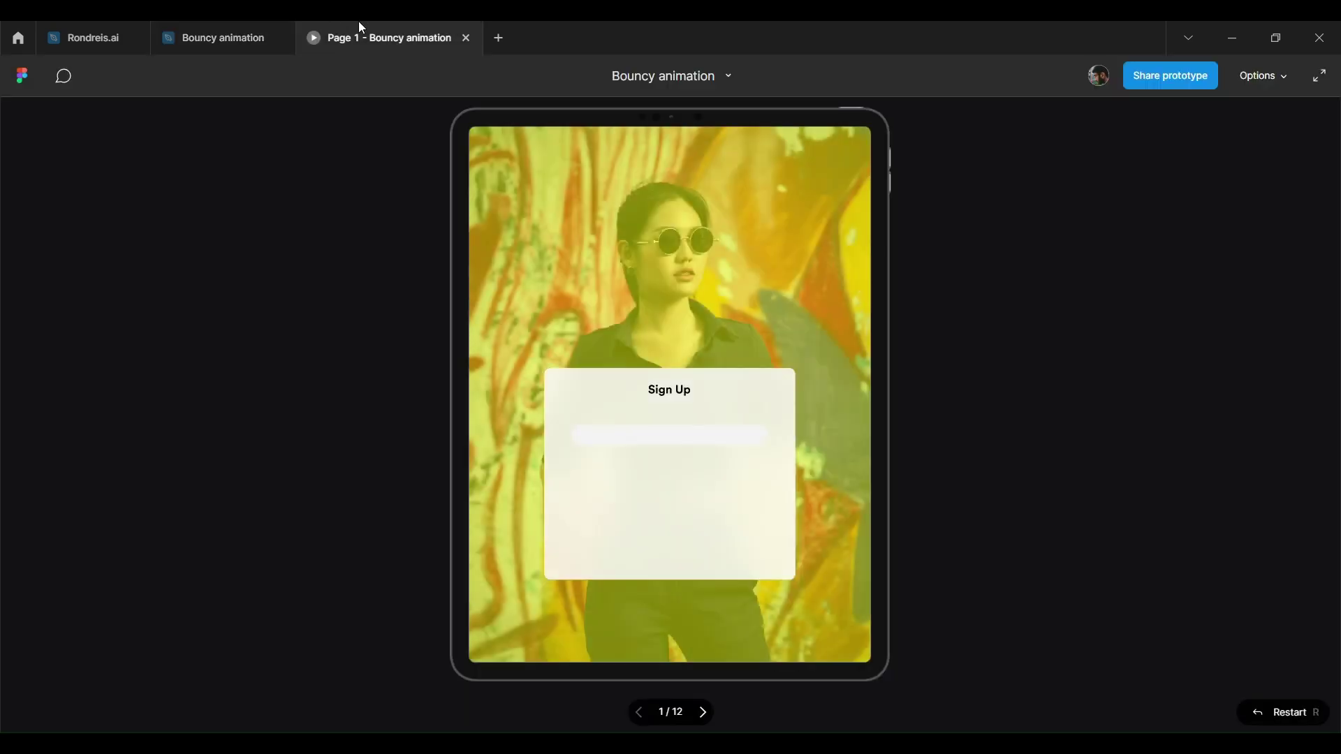
{"action": "left_click", "coordinate": [246, 28]}
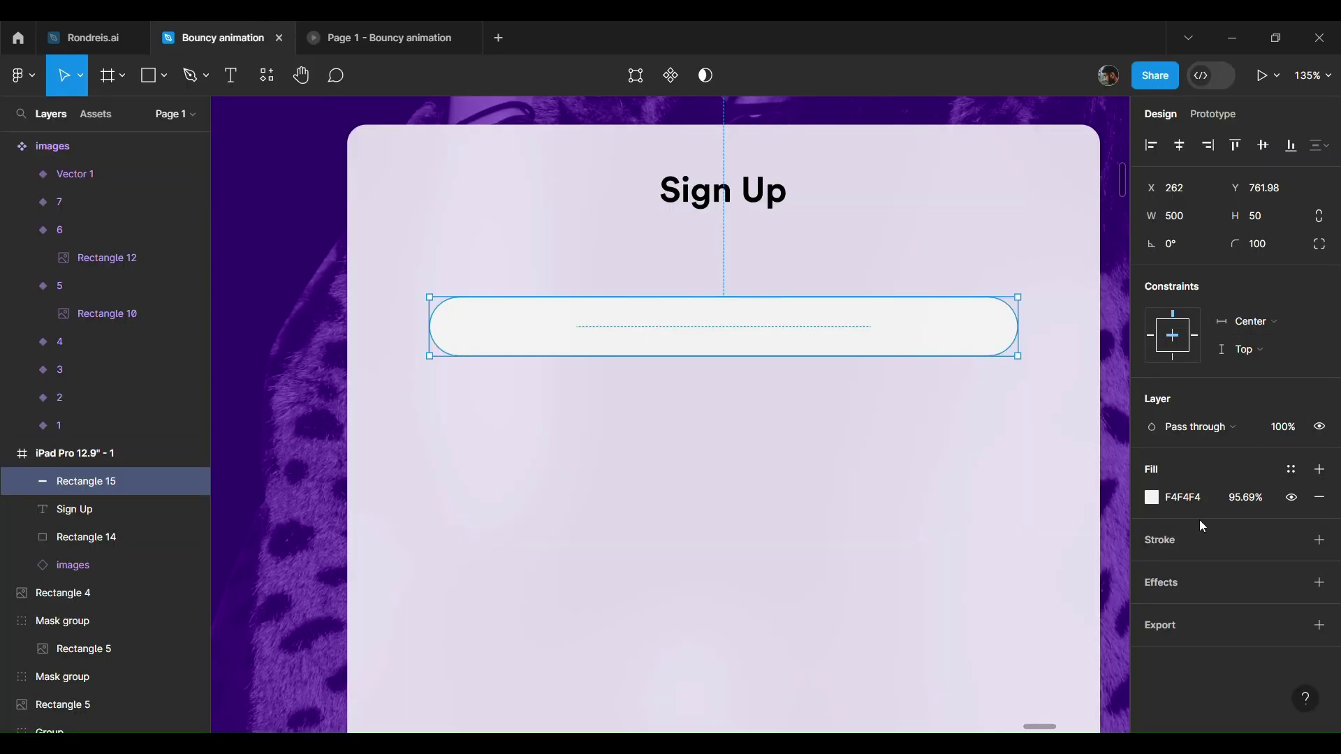
- Make the field fill white and move it up slightly, centred on the card
{"action": "left_click", "coordinate": [1154, 499]}
{"action": "left_click", "coordinate": [925, 299]}
{"action": "type", "text": "60"}
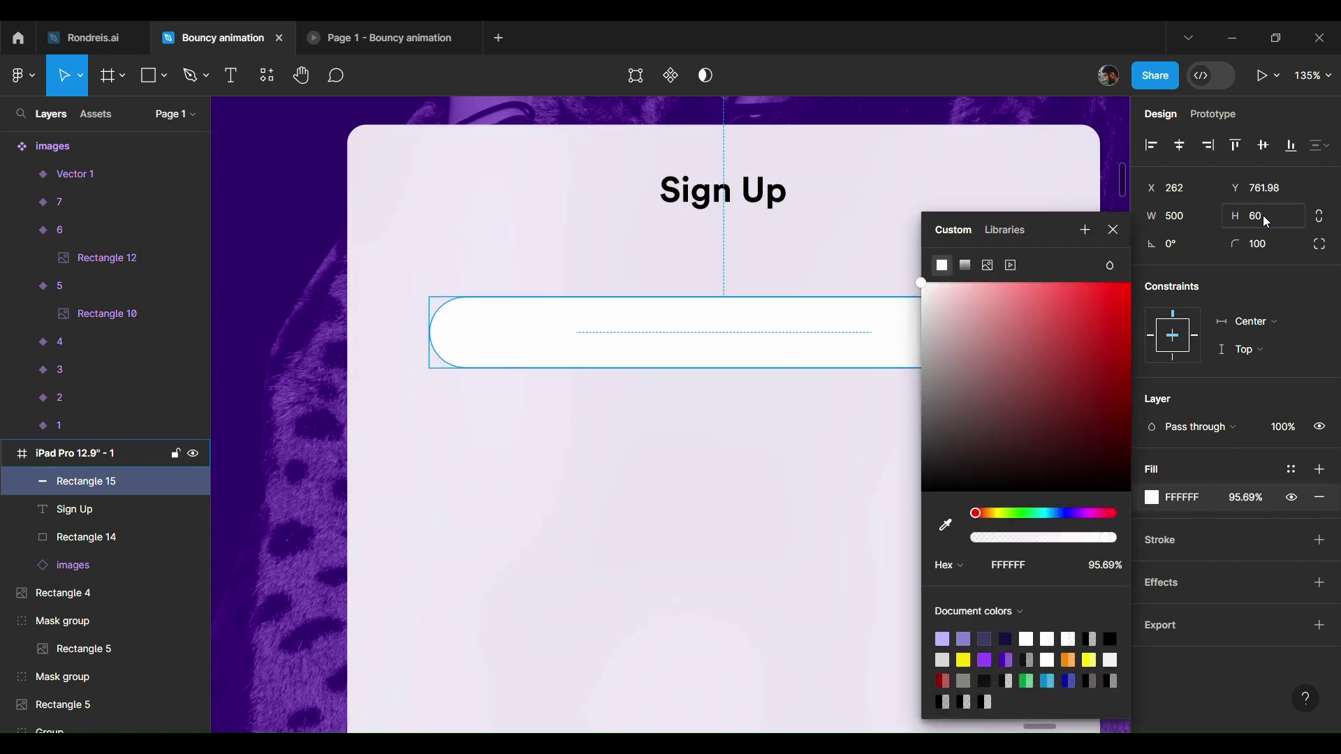
{"action": "left_click", "coordinate": [433, 27]}
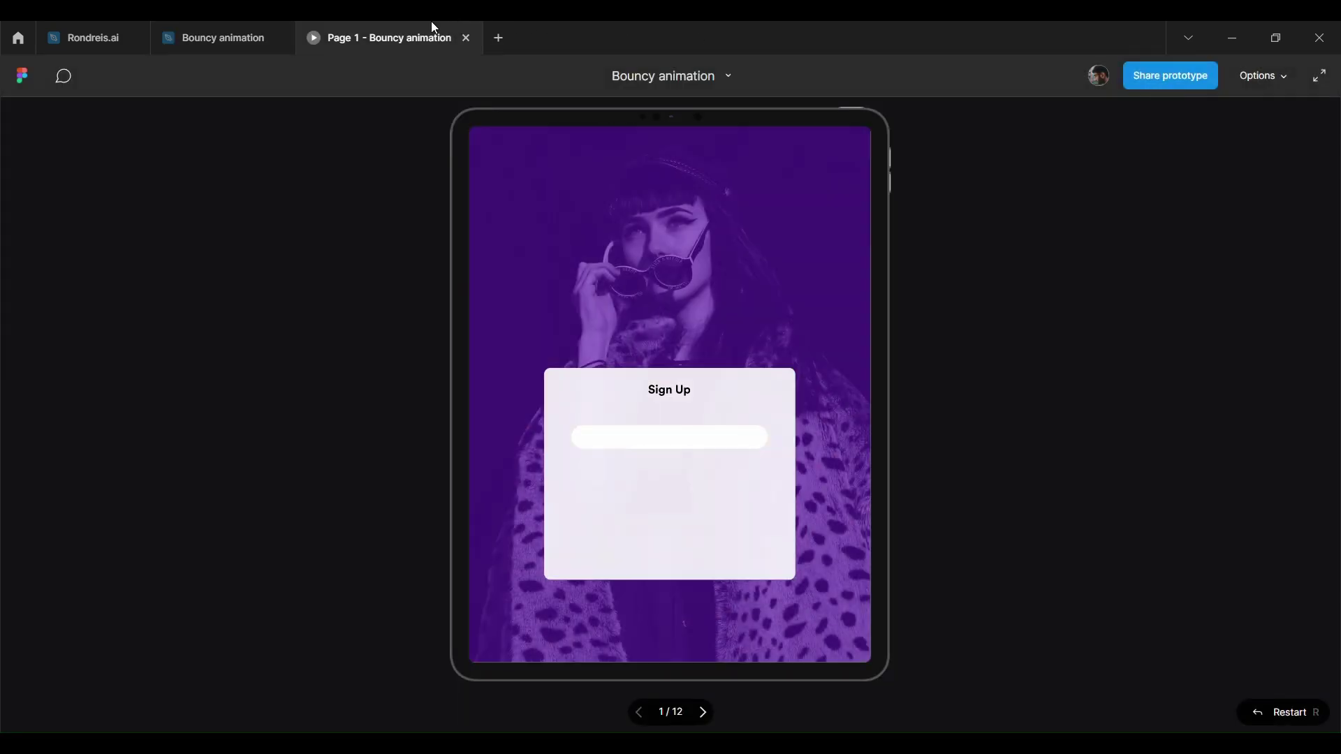
{"action": "left_click", "coordinate": [233, 28]}
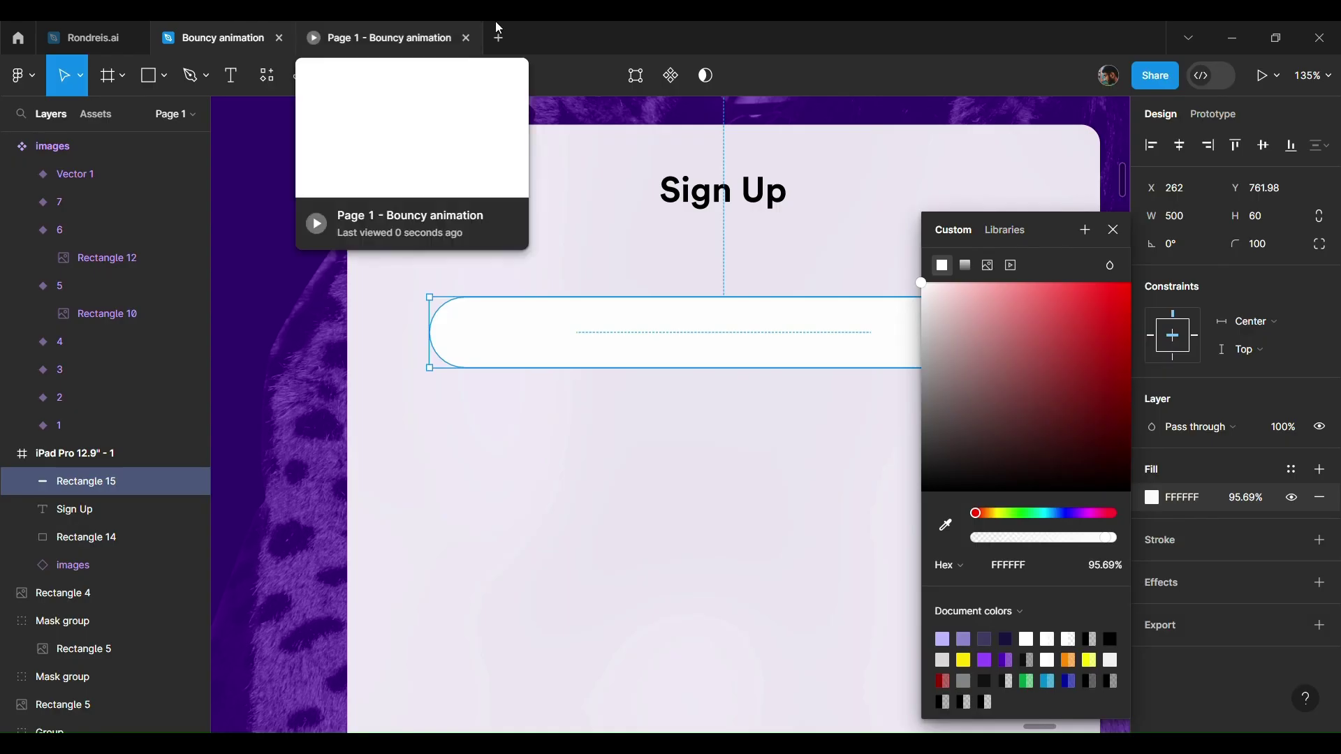
{"action": "left_click", "coordinate": [1114, 230]}
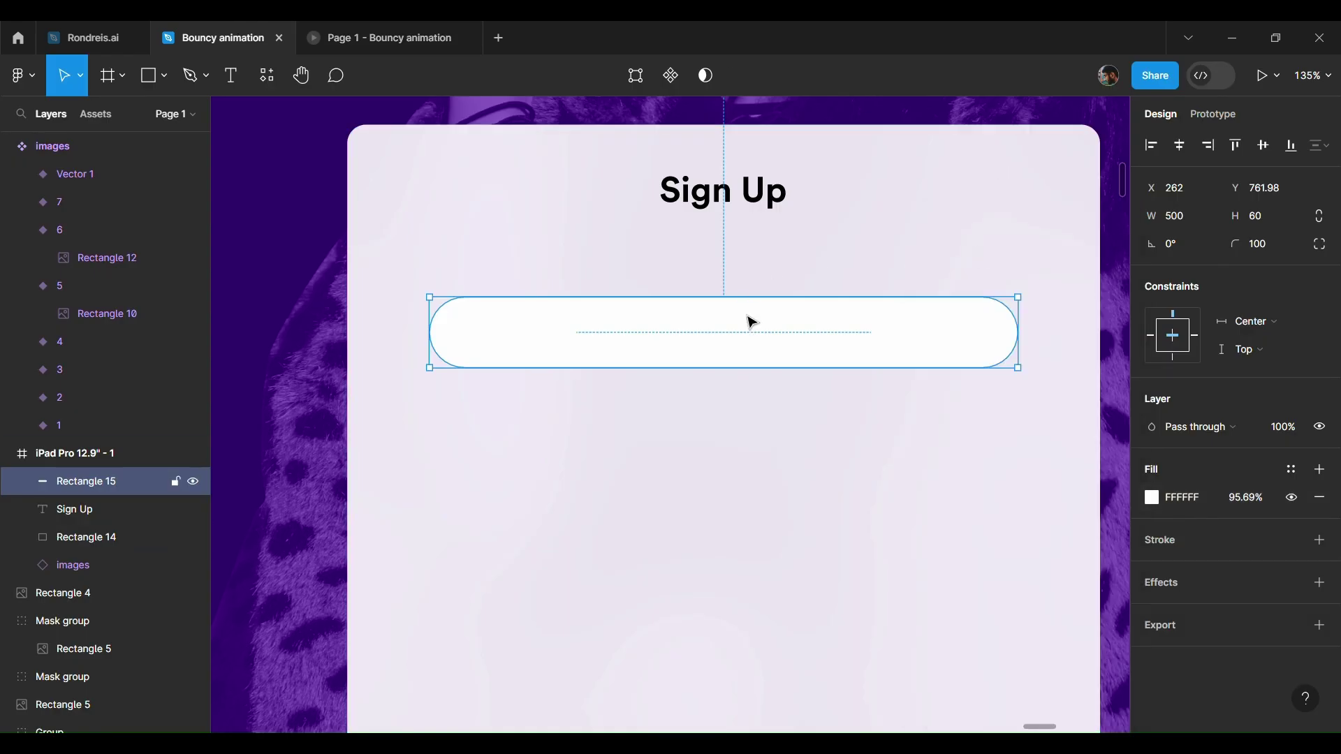
{"action": "left_click_drag", "start_coordinate": [749, 321], "coordinate": [750, 287]}
- Add Email Address placeholder text inside the field in Light weight, size 18
{"action": "key", "text": "t"}
{"action": "left_click", "coordinate": [495, 295]}
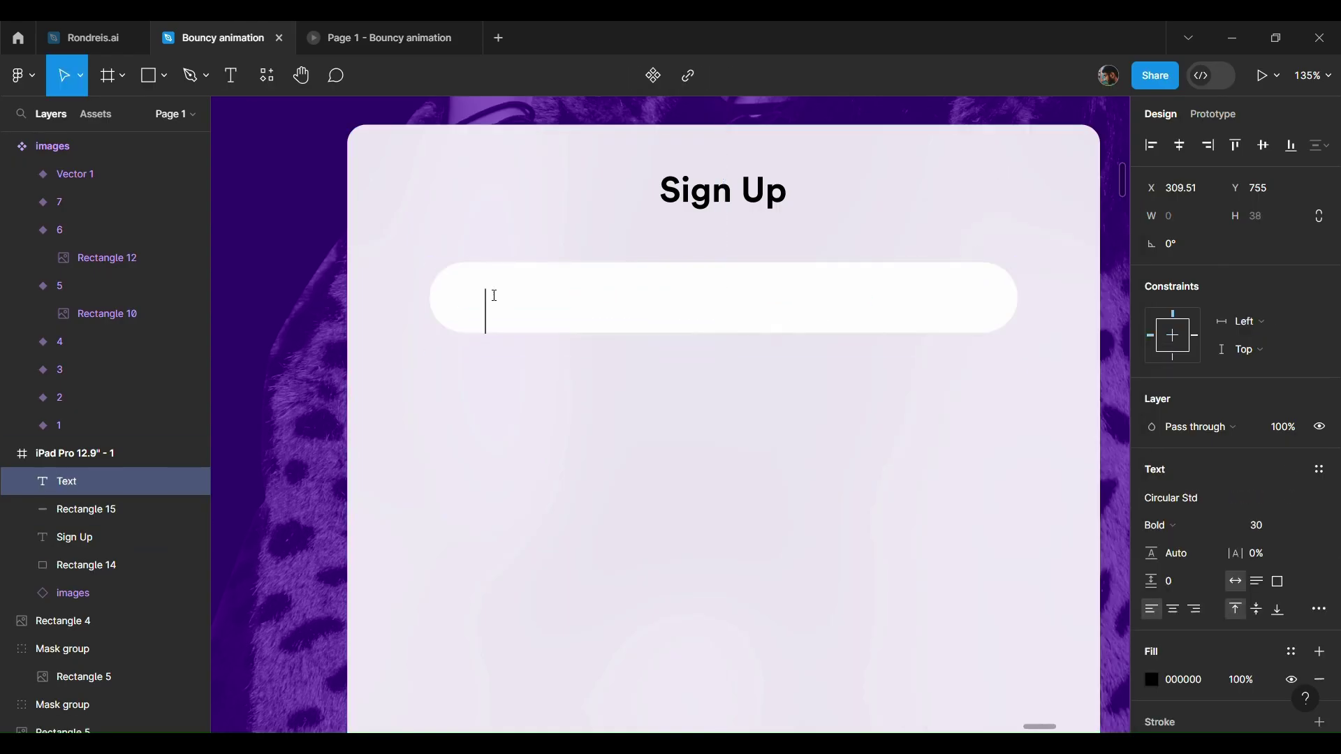
{"action": "type", "text": "Email Addres"}
{"action": "key", "text": "Escape"}
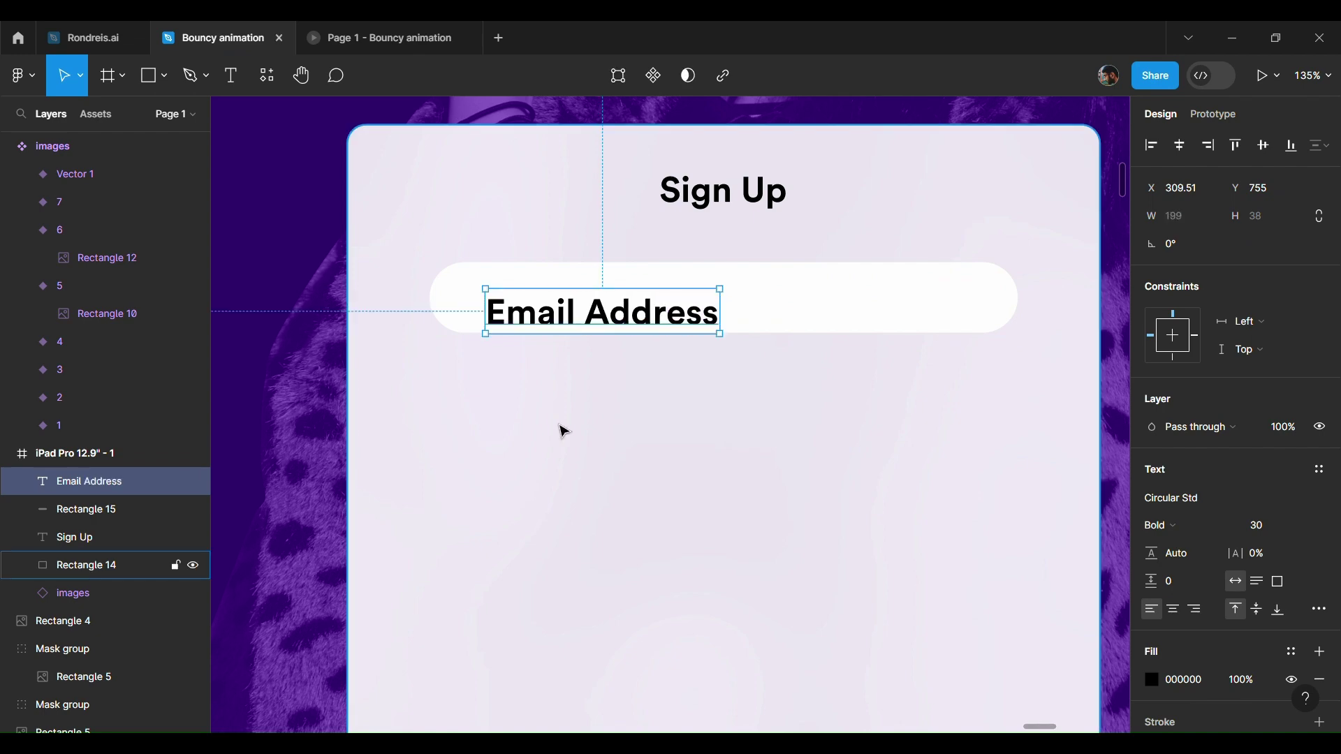
{"action": "left_click", "coordinate": [1163, 526]}
{"action": "left_click", "coordinate": [1173, 461]}
{"action": "left_click", "coordinate": [1291, 525]}
{"action": "type", "text": "18"}
{"action": "key", "text": "Return"}
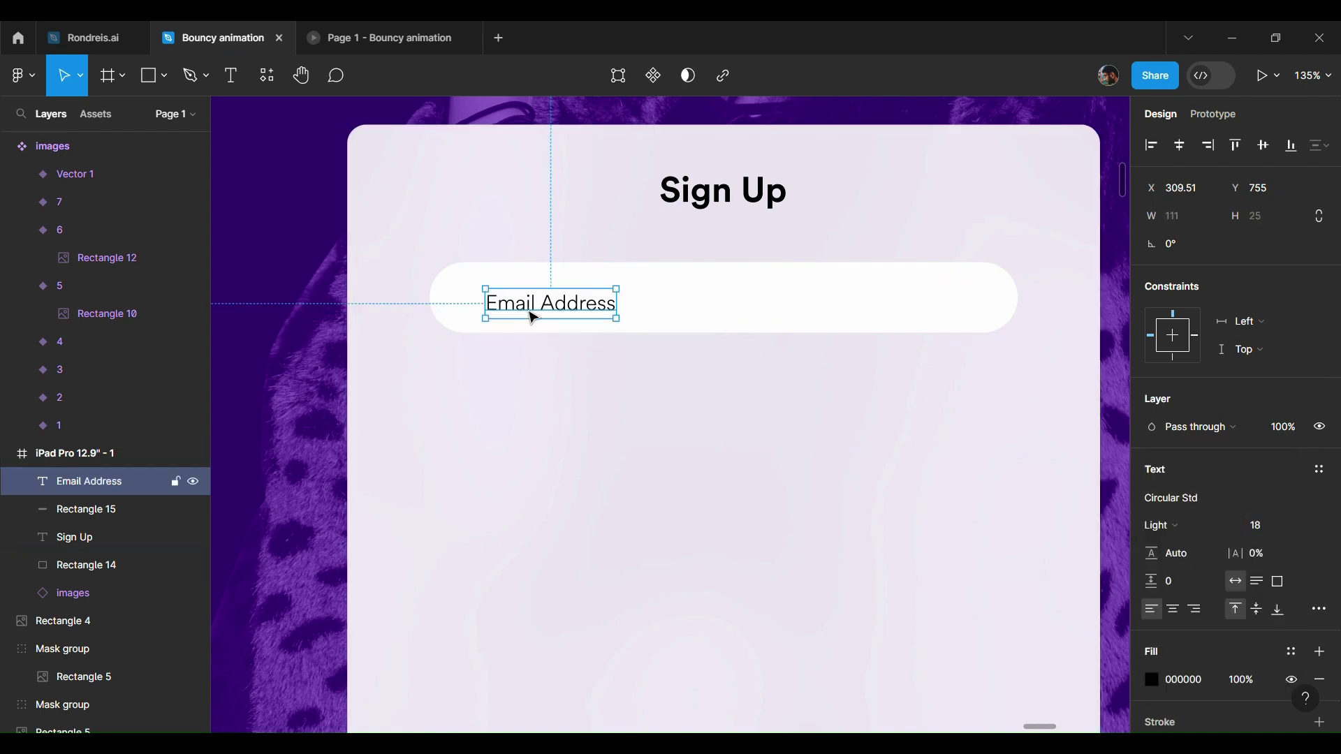
{"action": "left_click_drag", "start_coordinate": [530, 312], "coordinate": [527, 305]}
- Turn the placeholder text grey and enlarge it to size 20, checking it in the prototype
{"action": "left_click", "coordinate": [1153, 680]}
{"action": "left_click_drag", "start_coordinate": [951, 433], "coordinate": [917, 424]}
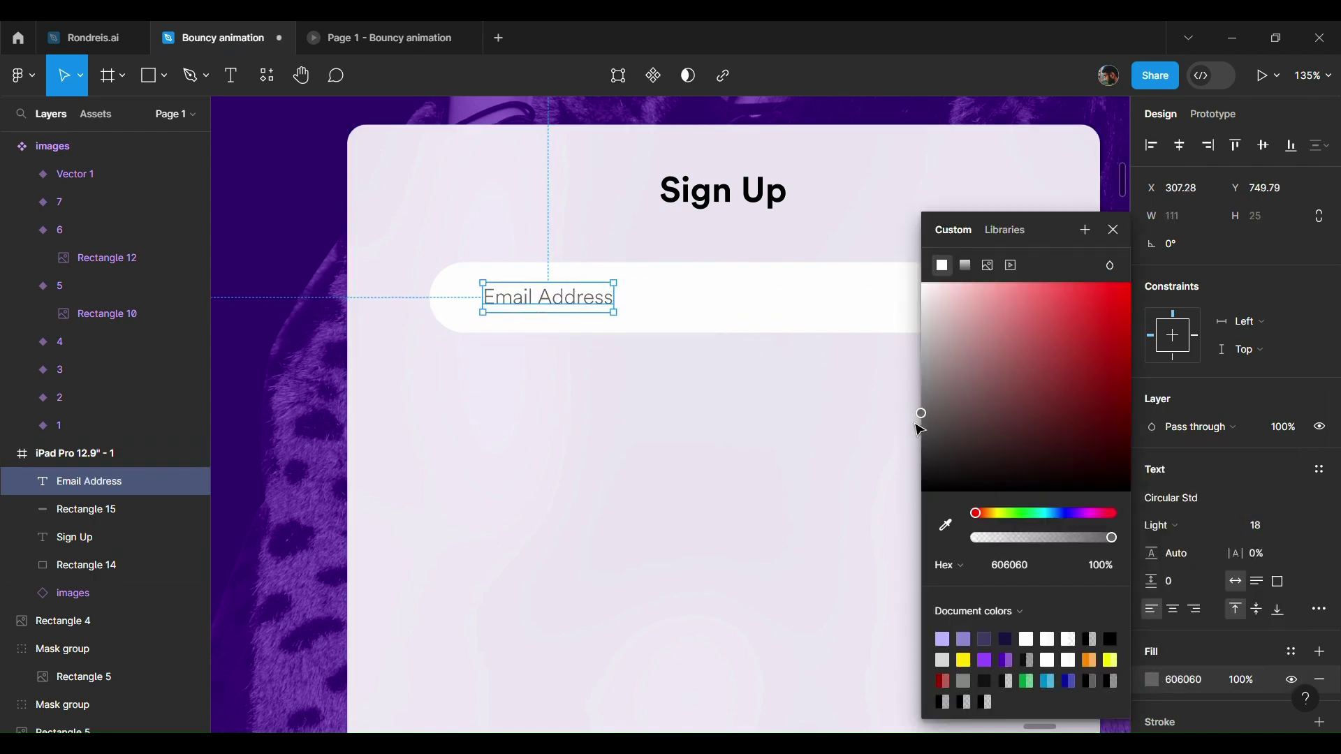
{"action": "left_click", "coordinate": [452, 49]}
{"action": "left_click", "coordinate": [240, 28]}
{"action": "left_click", "coordinate": [1255, 525]}
{"action": "type", "text": "20"}
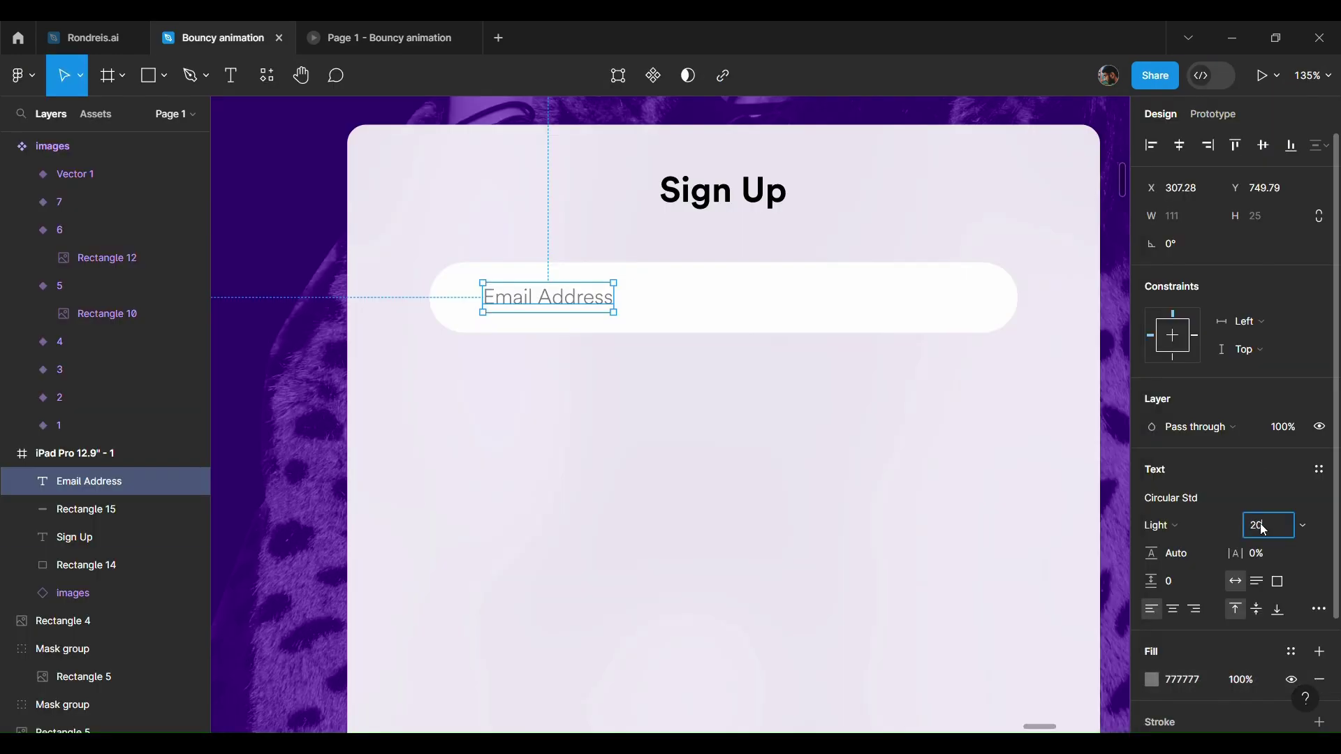
{"action": "key", "text": "Return"}
{"action": "left_click", "coordinate": [346, 33]}
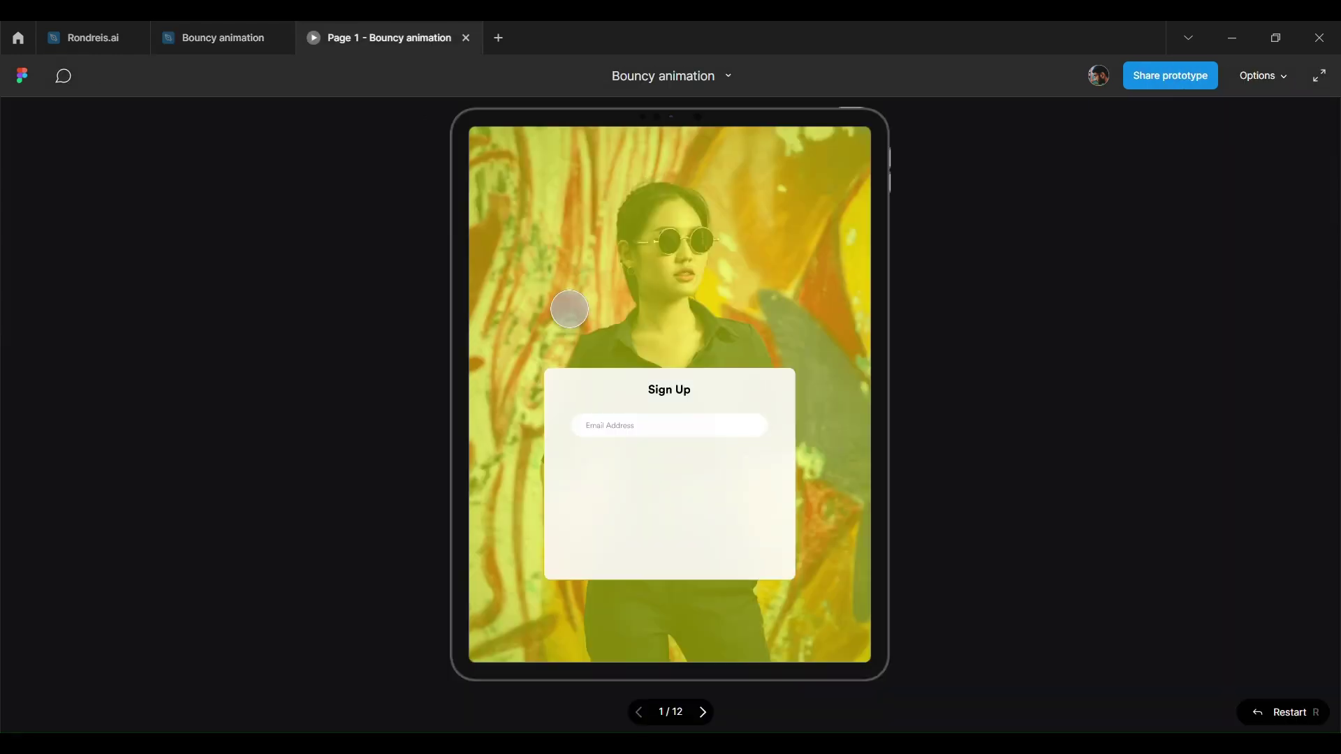
{"action": "key", "text": "shift+0"}
{"action": "key", "text": "shift+1"}
{"action": "left_click", "coordinate": [235, 25]}
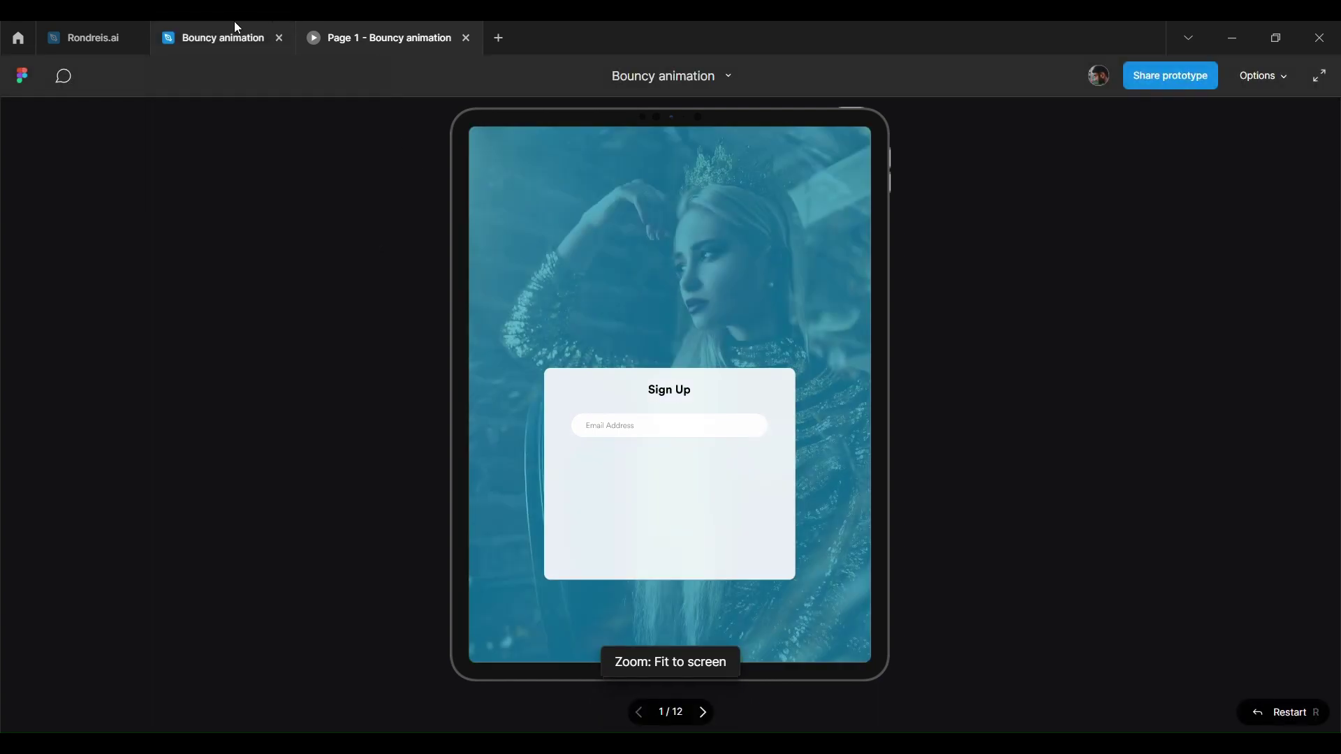
- Set the placeholder weight to Book and group the text with its field
{"action": "left_click", "coordinate": [1163, 525]}
{"action": "left_click", "coordinate": [1196, 528]}
{"action": "left_click", "coordinate": [409, 38]}
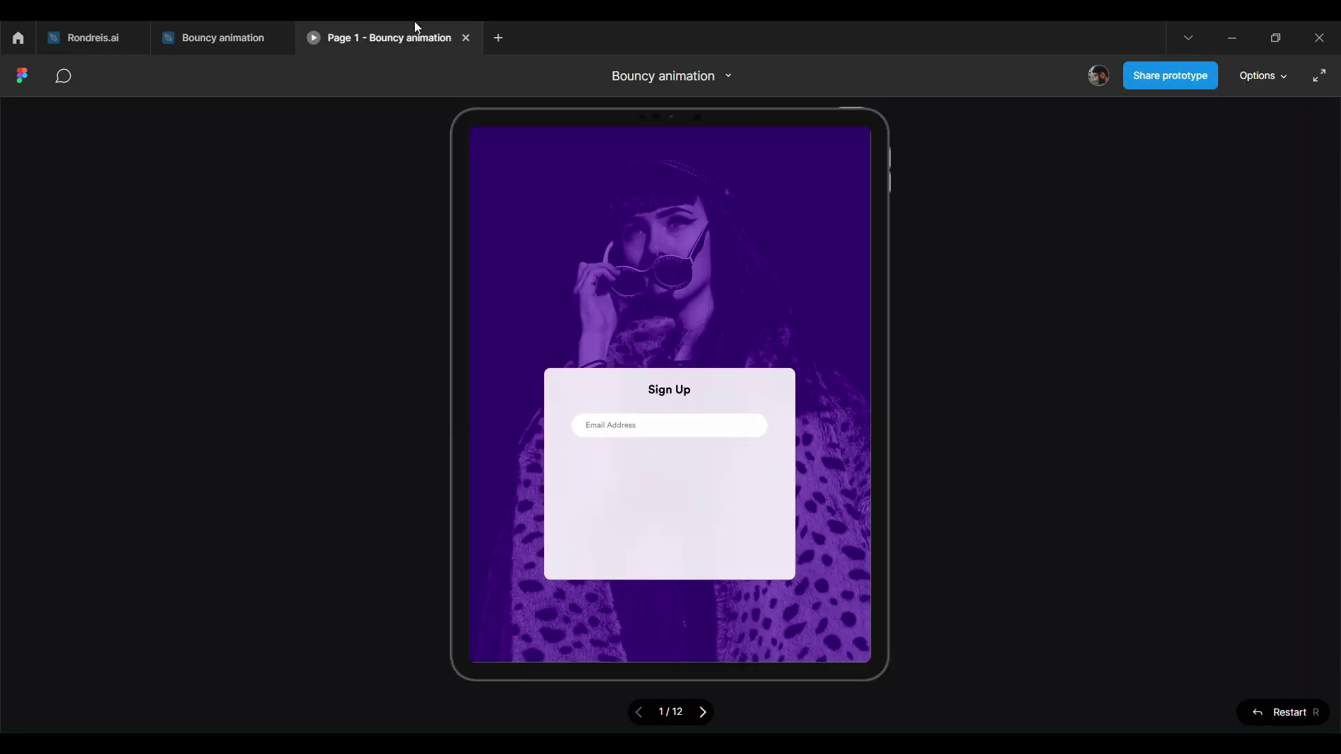
{"action": "left_click", "coordinate": [210, 38]}
{"action": "left_click", "coordinate": [768, 299], "text": "shift"}
{"action": "key", "text": "ctrl+g"}
- Copy the field below and relabel the top field 'Full Name'
{"action": "left_click_drag", "start_coordinate": [727, 299], "coordinate": [736, 404]}
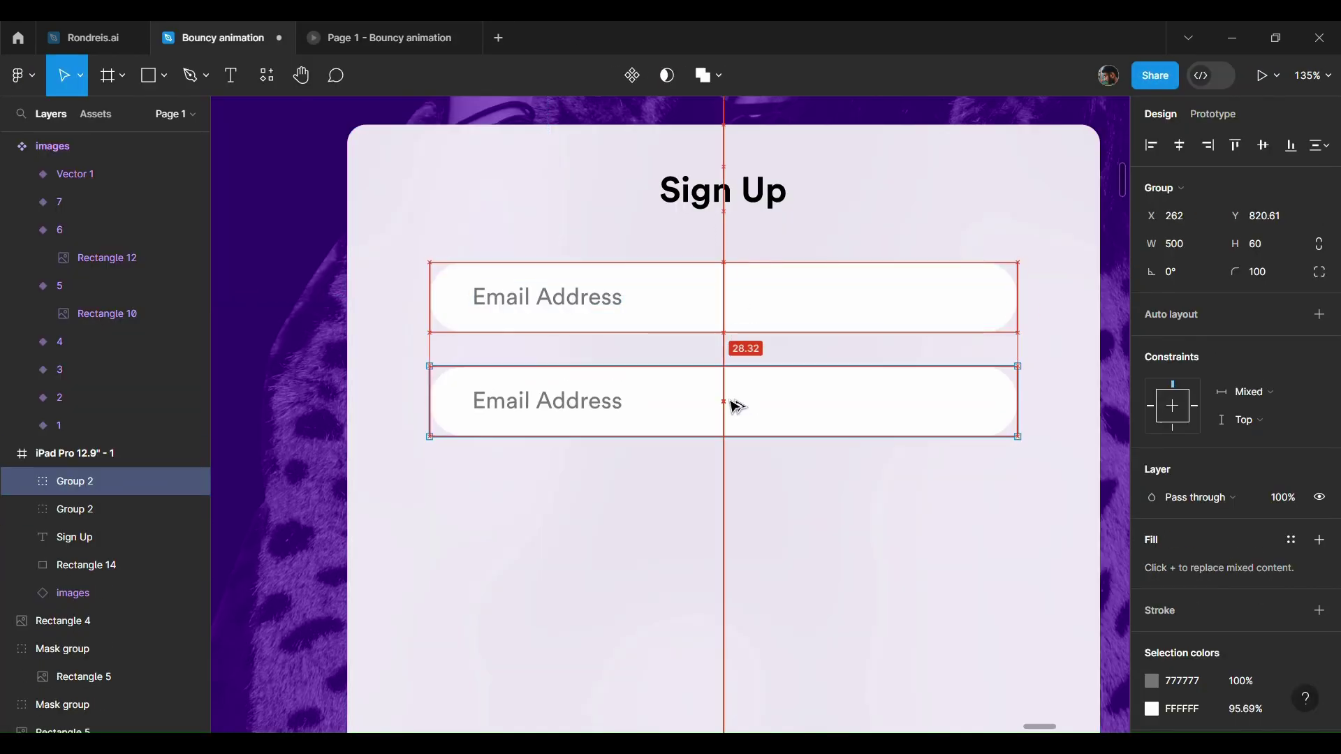
{"action": "double_click", "coordinate": [587, 303]}
{"action": "type", "text": "Full Name"}
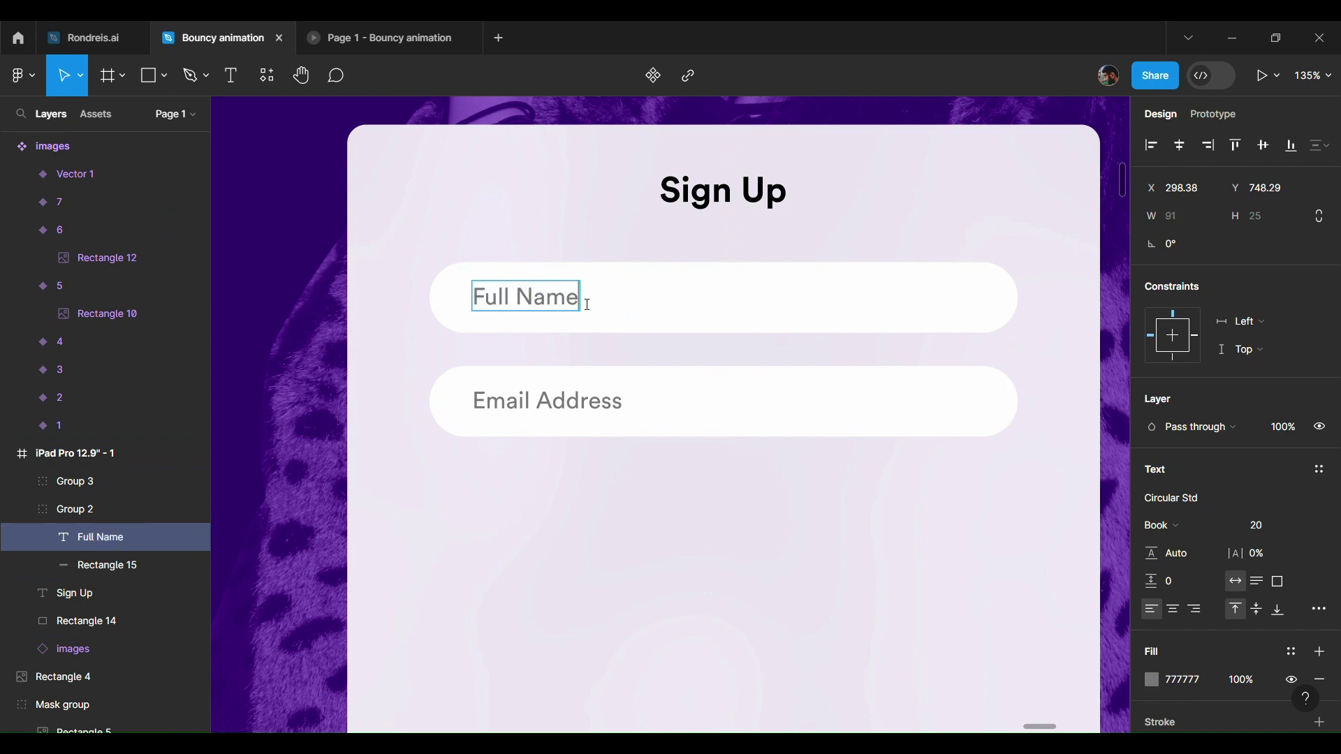
{"action": "left_click", "coordinate": [625, 432]}
- Duplicate the Email Address field and relabel the third field 'Password'
{"action": "key", "text": "ctrl+d"}
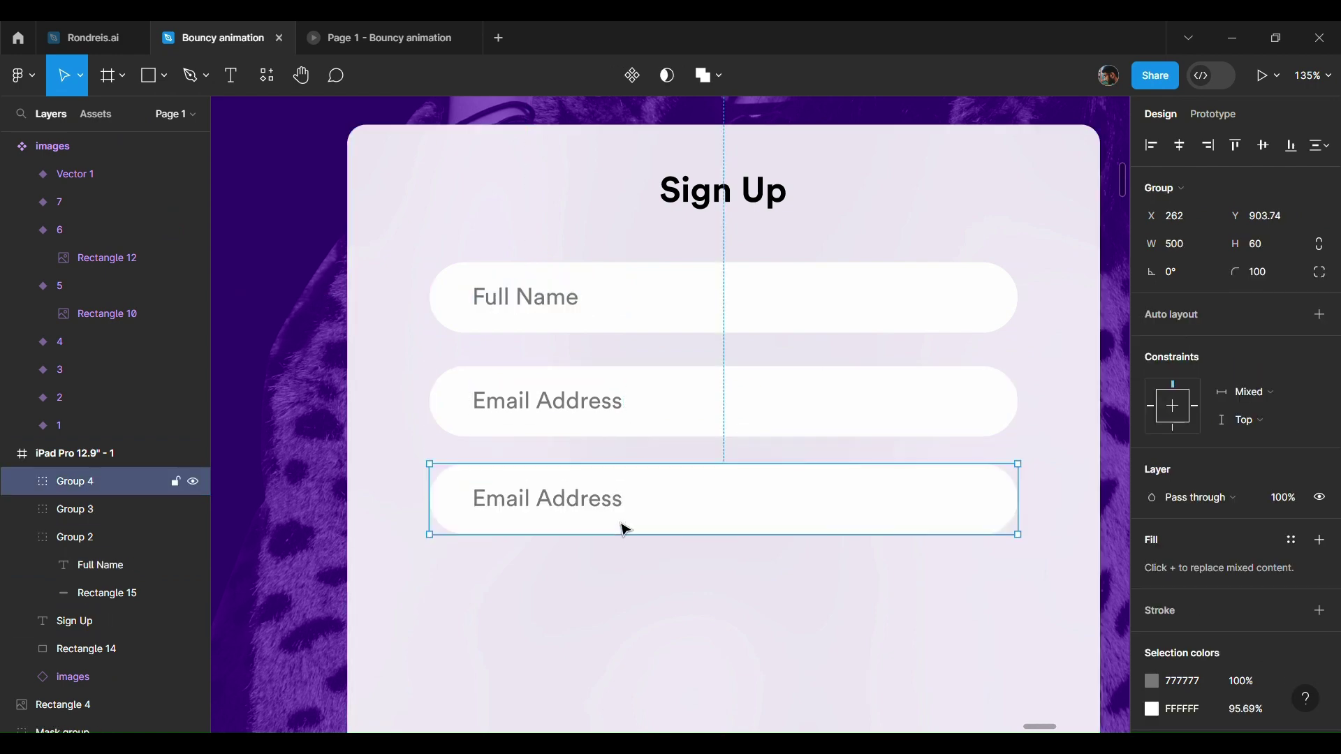
{"action": "double_click", "coordinate": [593, 517]}
{"action": "key", "text": "Return"}
{"action": "type", "text": "Password"}
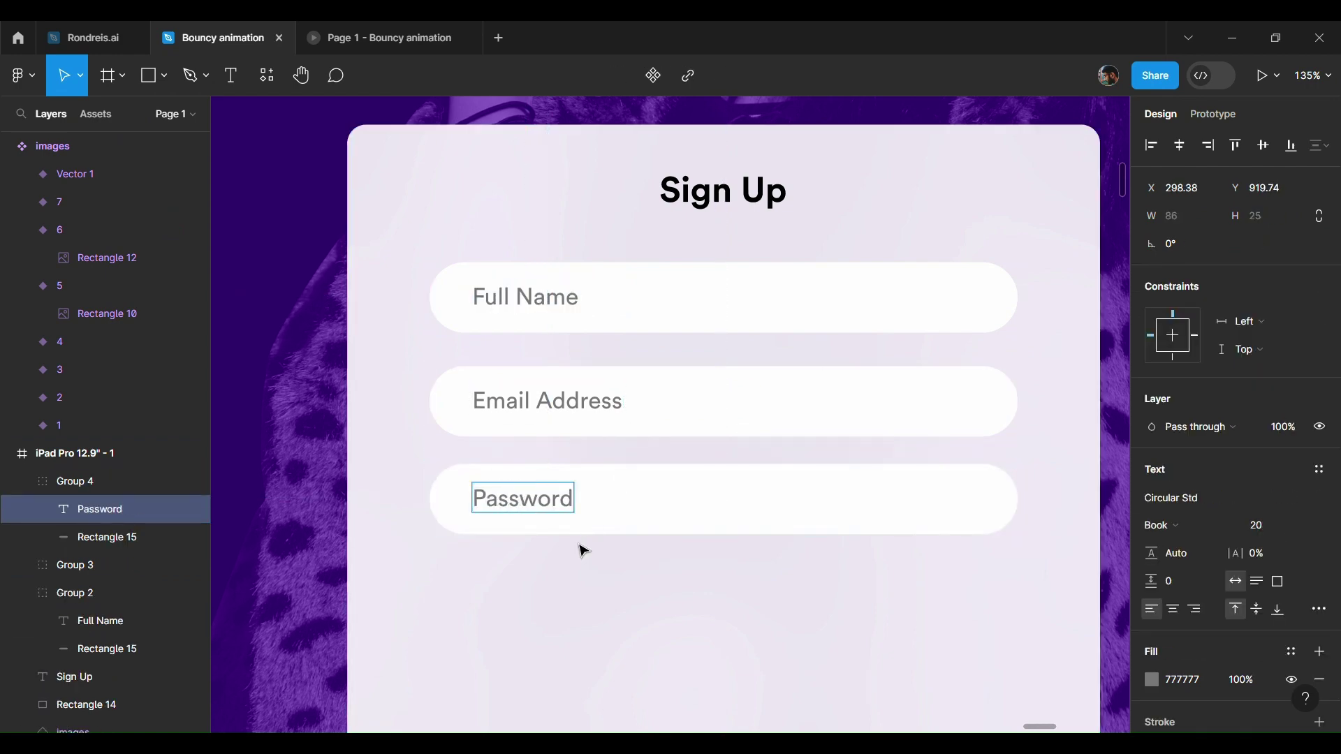
- Make a fourth field copy, then delete the extra field
{"action": "left_click", "coordinate": [584, 551]}
{"action": "scroll", "coordinate": [585, 537], "scroll_direction": "down", "scroll_amount": 2}
{"action": "left_click", "coordinate": [620, 428]}
{"action": "left_click_drag", "start_coordinate": [620, 428], "coordinate": [619, 512]}
{"action": "double_click", "coordinate": [532, 499]}
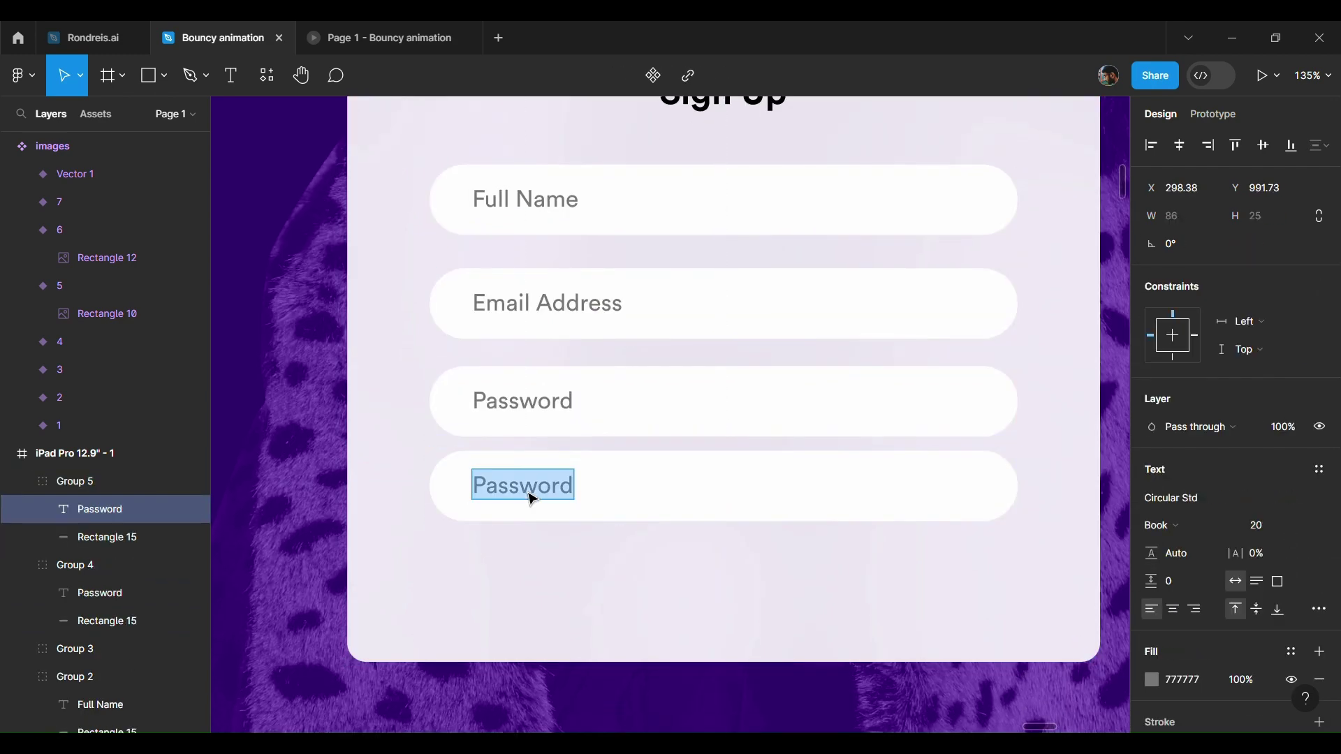
{"action": "type", "text": "C"}
{"action": "key", "text": "Escape"}
{"action": "key", "text": "Delete"}
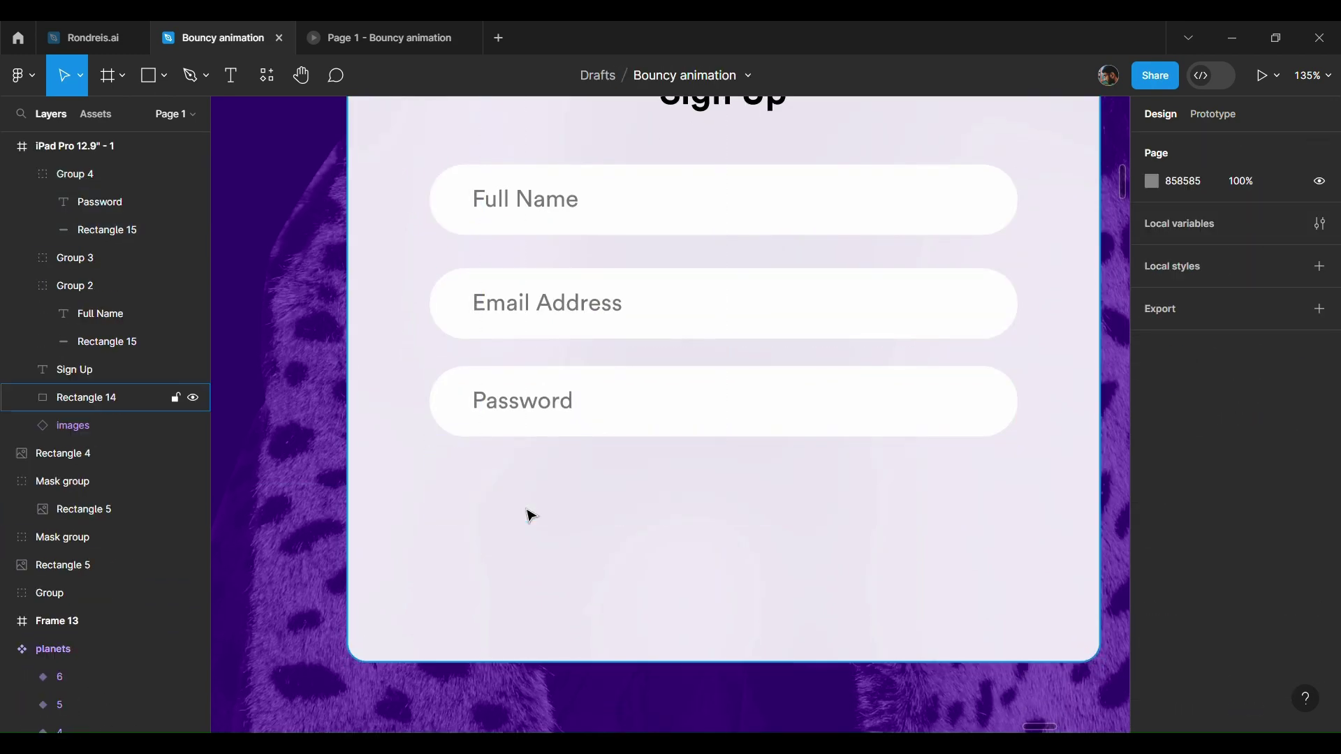
- Set a 20 gap between the Full Name, Email Address and Password fields
{"action": "left_click", "coordinate": [597, 435]}
{"action": "left_click", "coordinate": [603, 336], "text": "shift"}
{"action": "left_click", "coordinate": [607, 233], "text": "shift"}
{"action": "left_click", "coordinate": [1192, 301]}
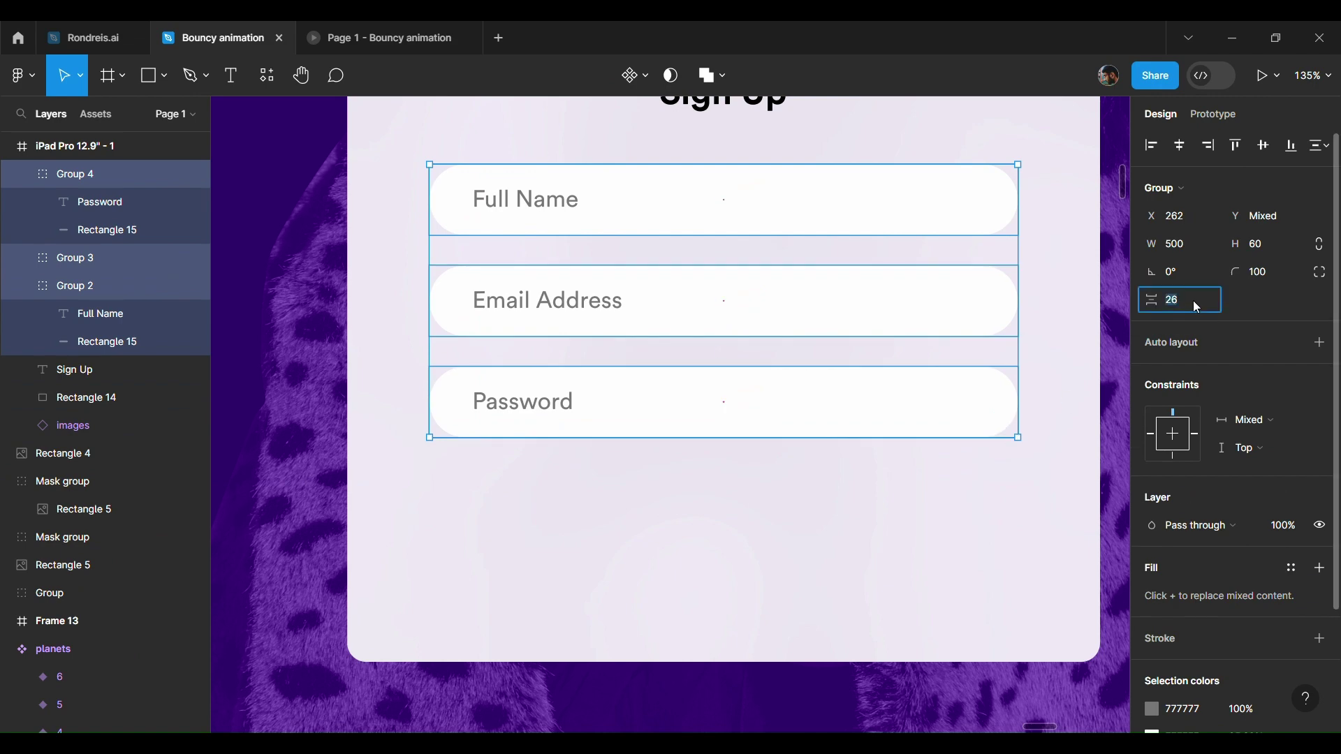
{"action": "type", "text": "16"}
{"action": "key", "text": "Return"}
{"action": "scroll", "coordinate": [785, 370], "scroll_direction": "up", "scroll_amount": 3}
{"action": "left_click", "coordinate": [1187, 300]}
{"action": "type", "text": "20"}
{"action": "key", "text": "Return"}
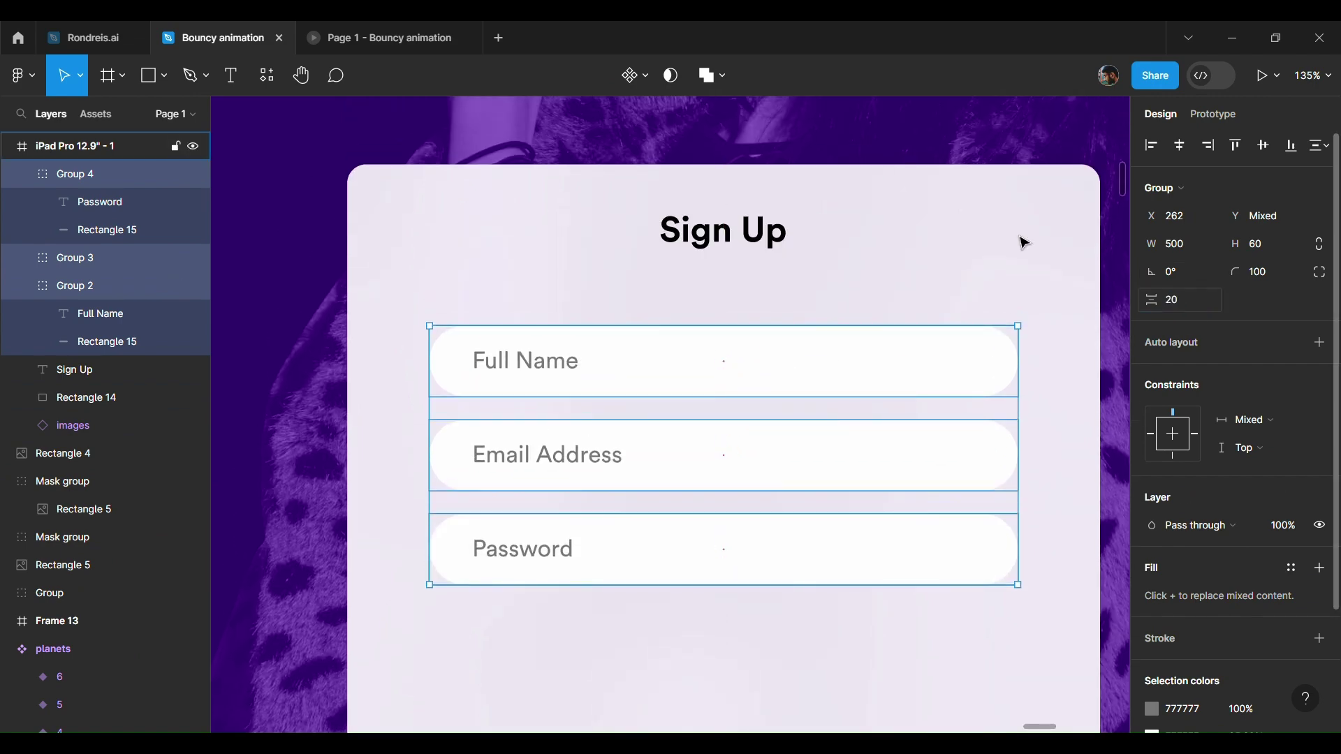
- Drag a copy of the Password field well below the form
{"action": "scroll", "coordinate": [755, 430], "scroll_direction": "down", "scroll_amount": 1}
{"action": "scroll", "coordinate": [741, 405], "scroll_direction": "down", "scroll_amount": 3}
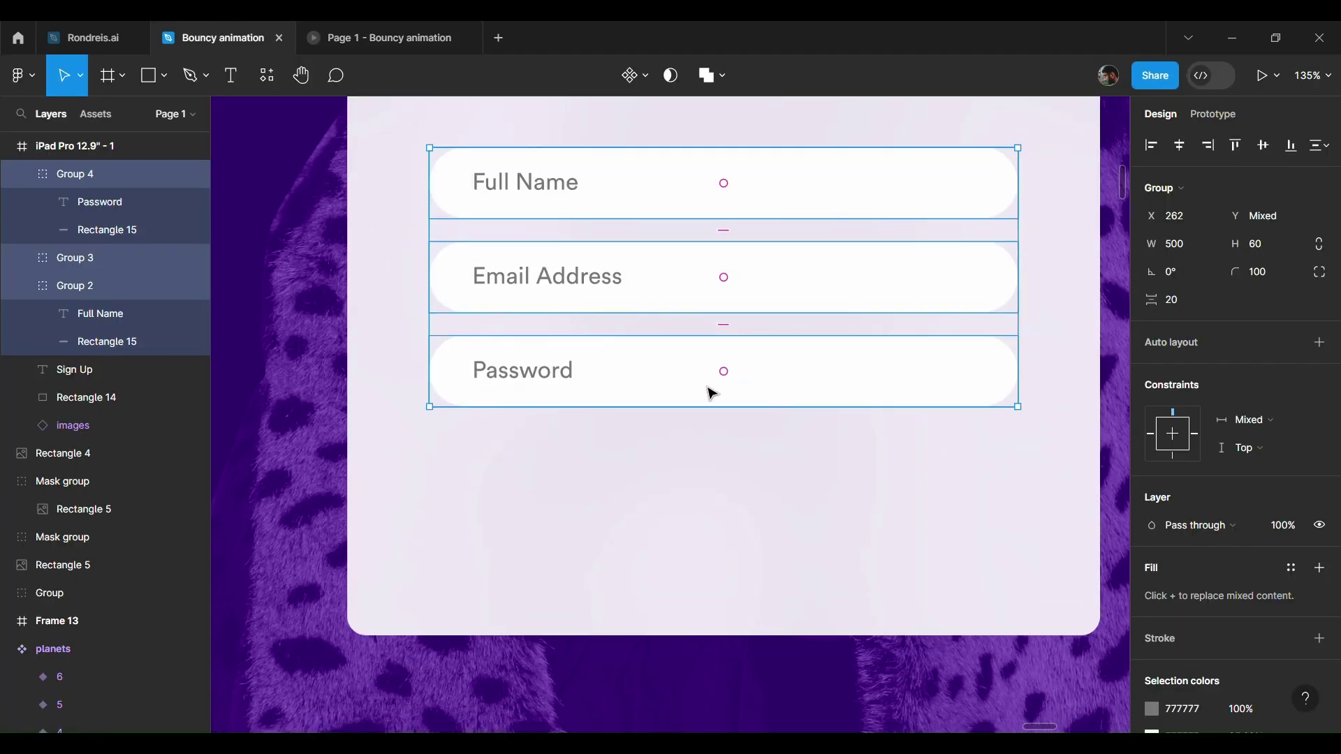
{"action": "left_click", "coordinate": [674, 383]}
{"action": "left_click_drag", "start_coordinate": [674, 384], "coordinate": [683, 568]}
- Relabel the copied field 'Create Account', centred, with white text
{"action": "double_click", "coordinate": [572, 566]}
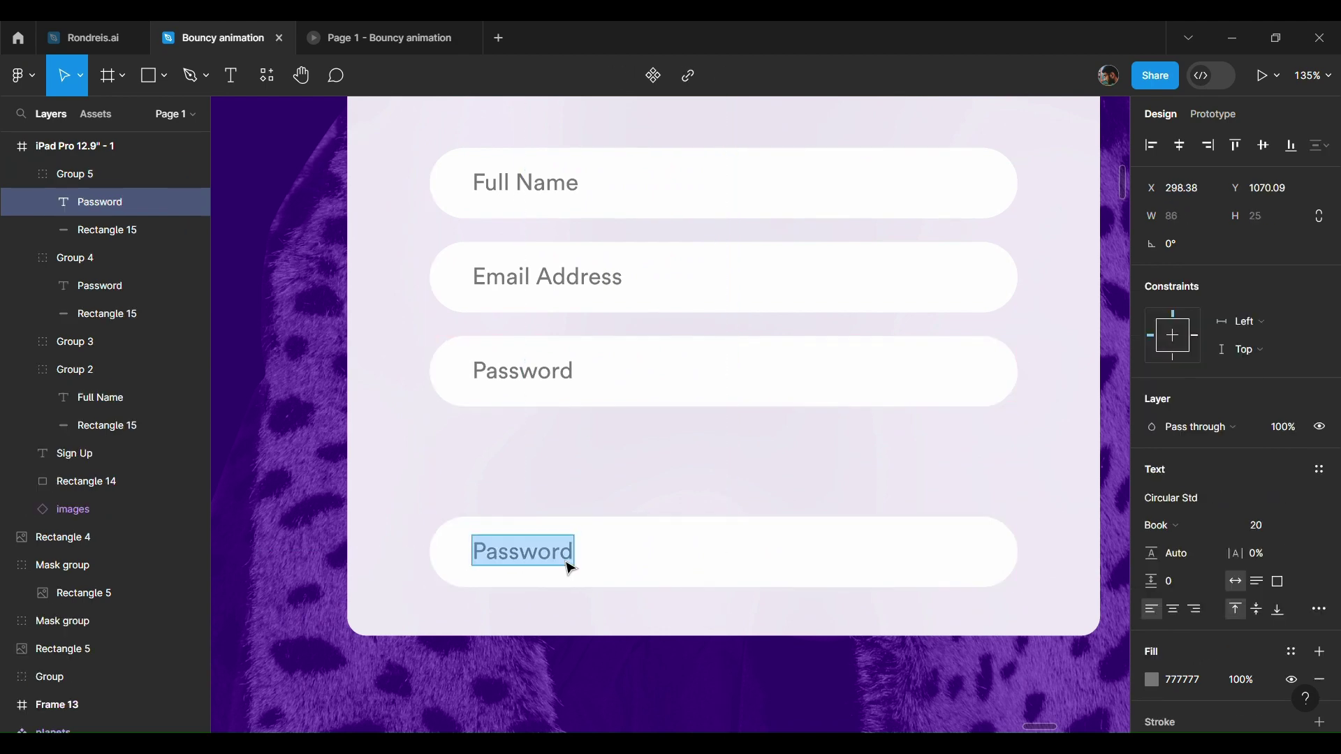
{"action": "type", "text": "Cres"}
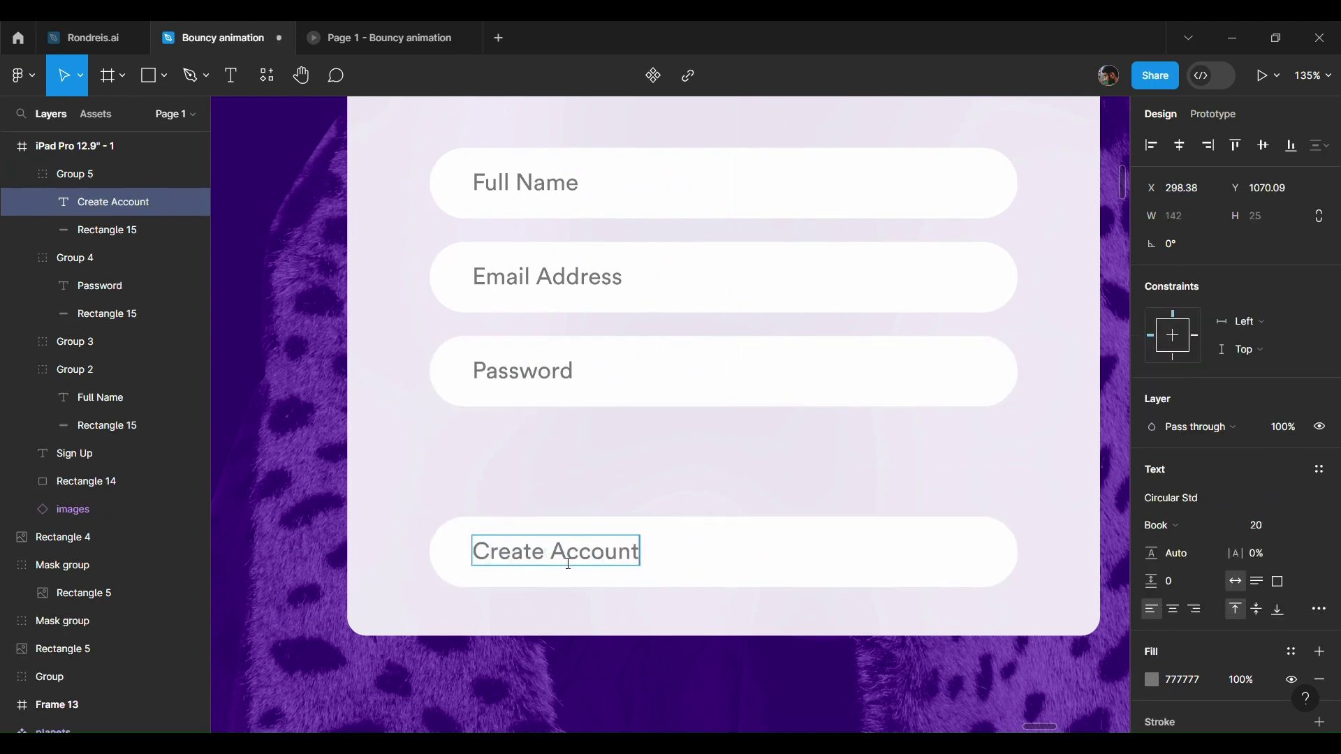
{"action": "key", "text": "Escape"}
{"action": "left_click", "coordinate": [1180, 145]}
{"action": "left_click", "coordinate": [1153, 680]}
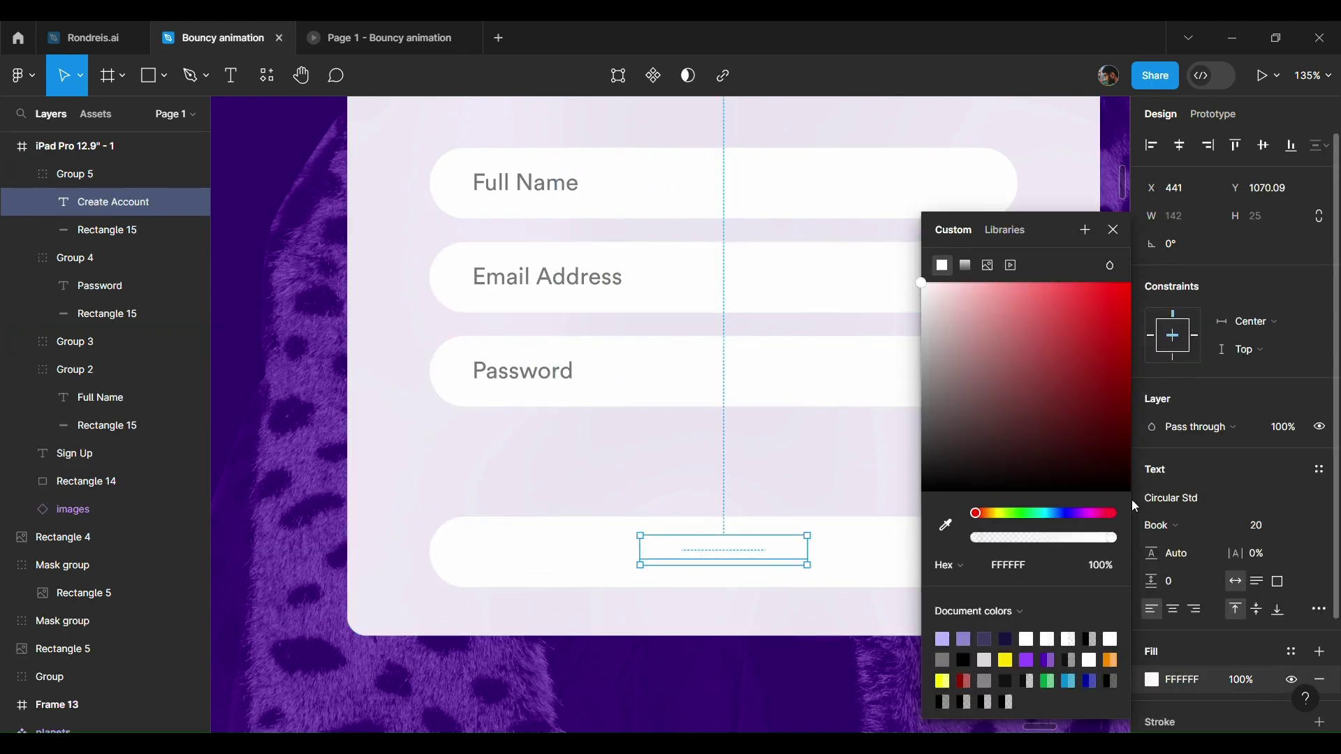
{"action": "left_click", "coordinate": [1160, 525]}
- Give the button background a black fill at 100% opacity
{"action": "left_click", "coordinate": [873, 573]}
{"action": "left_click", "coordinate": [1152, 497]}
{"action": "left_click_drag", "start_coordinate": [1007, 375], "coordinate": [921, 492]}
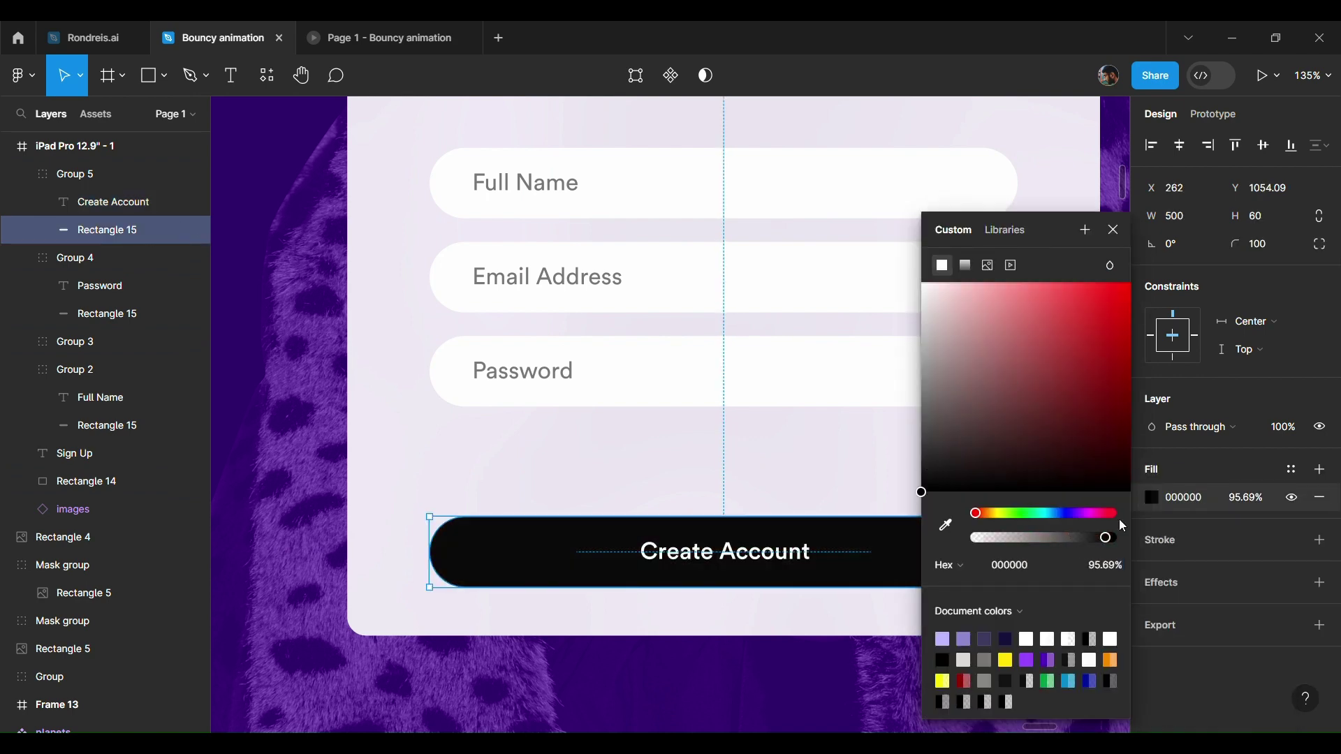
{"action": "left_click", "coordinate": [1250, 498]}
{"action": "type", "text": "100"}
{"action": "key", "text": "Return"}
{"action": "left_click", "coordinate": [1151, 496]}
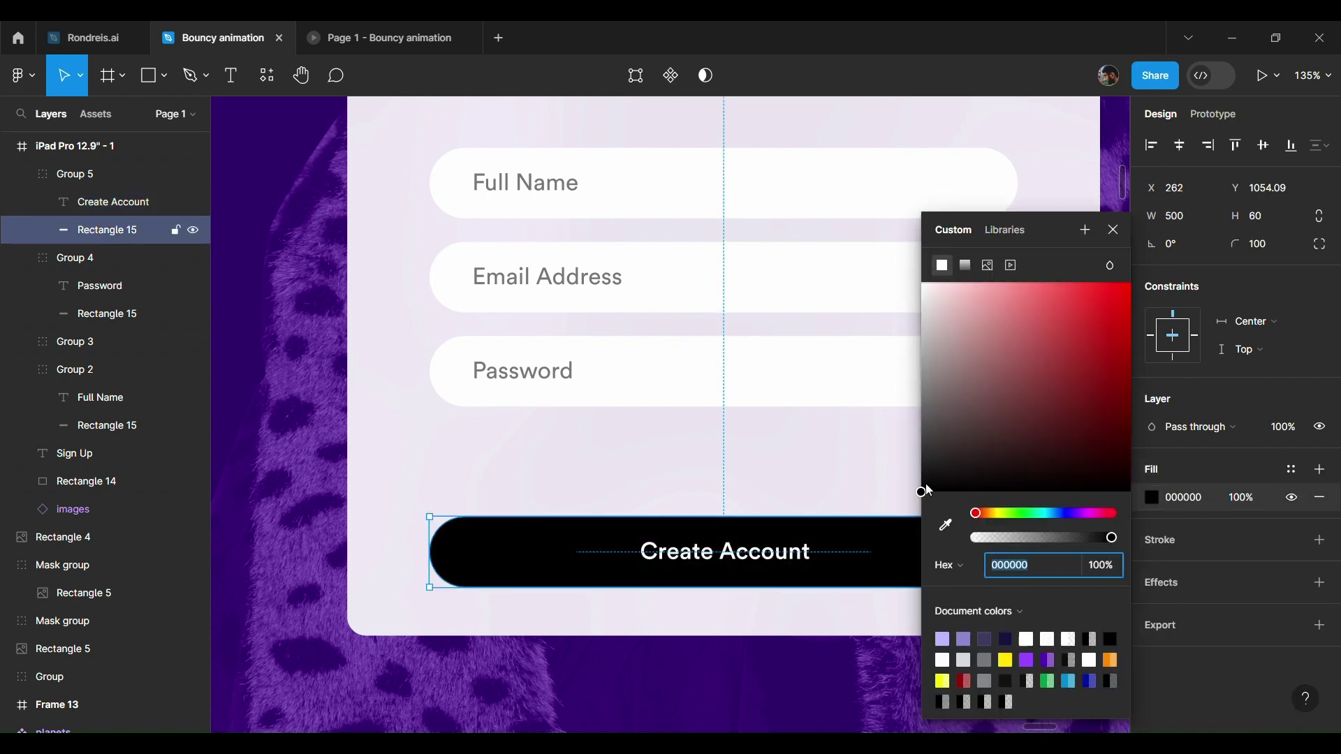
{"action": "left_click", "coordinate": [698, 454]}
- Select the Password label text inside its field
{"action": "scroll", "coordinate": [548, 389], "scroll_direction": "up", "scroll_amount": 3, "text": "ctrl"}
{"action": "double_click", "coordinate": [550, 385]}
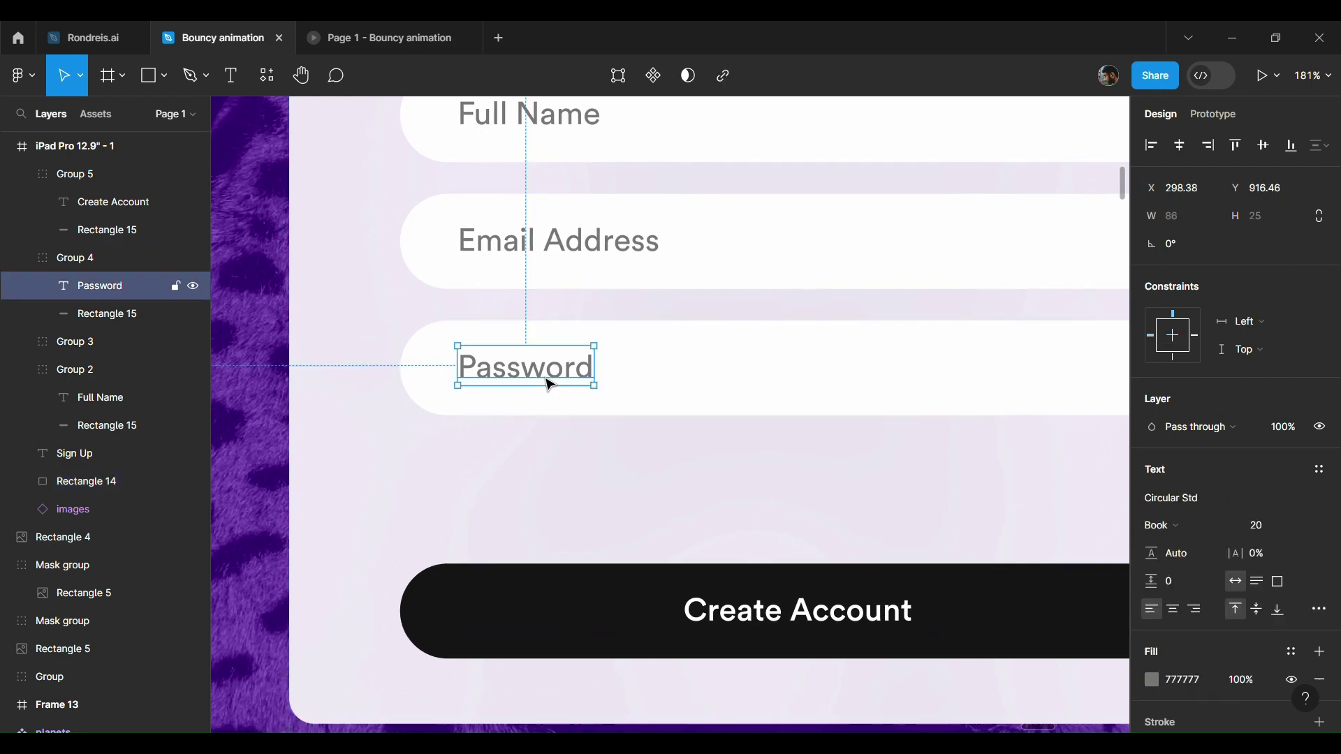
{"action": "mouse_move", "coordinate": [550, 385]}
{"action": "left_mouse_down"}
{"action": "mouse_move", "coordinate": [534, 479]}
{"action": "mouse_move", "coordinate": [626, 465]}
{"action": "mouse_move", "coordinate": [548, 384]}
{"action": "left_mouse_up"}
- Paste the Password label below the field and retype it as 'Remember Password'
{"action": "left_click", "coordinate": [497, 466]}
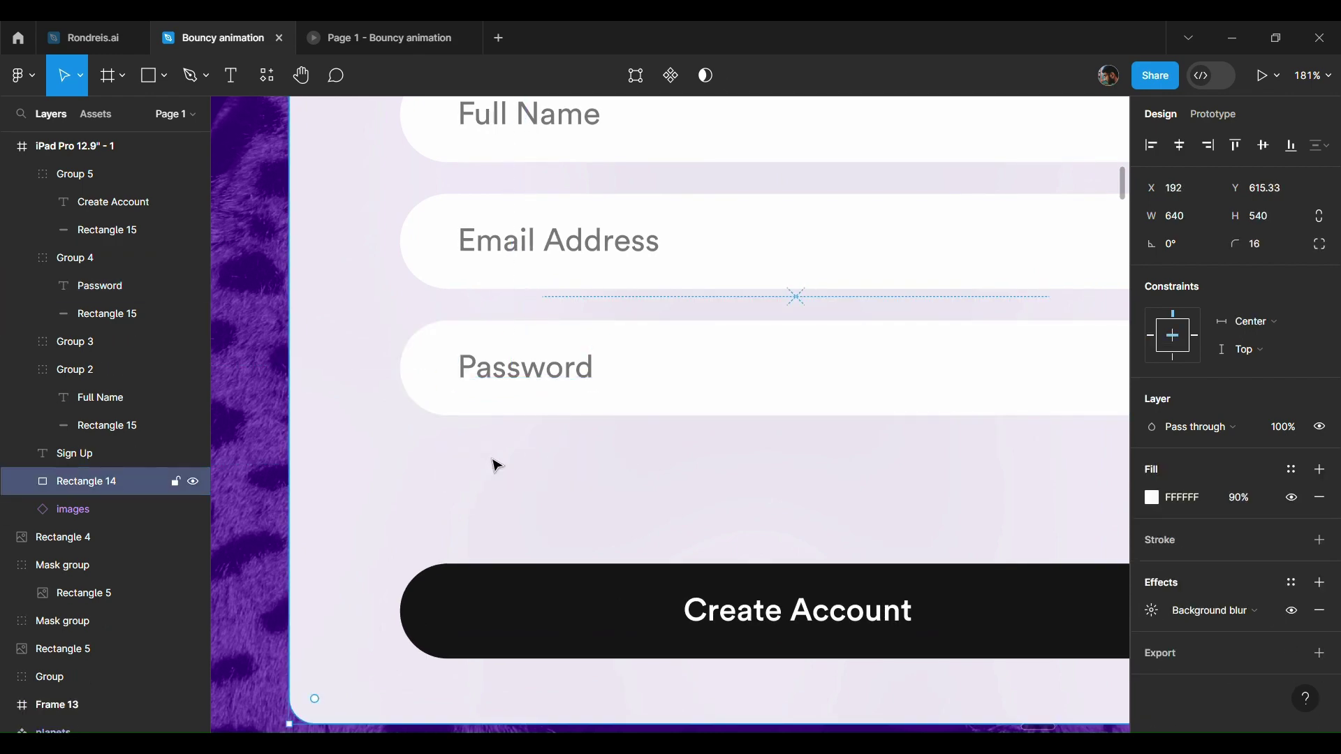
{"action": "right_click", "coordinate": [497, 466]}
{"action": "left_click", "coordinate": [517, 258]}
{"action": "left_click_drag", "start_coordinate": [555, 474], "coordinate": [532, 461]}
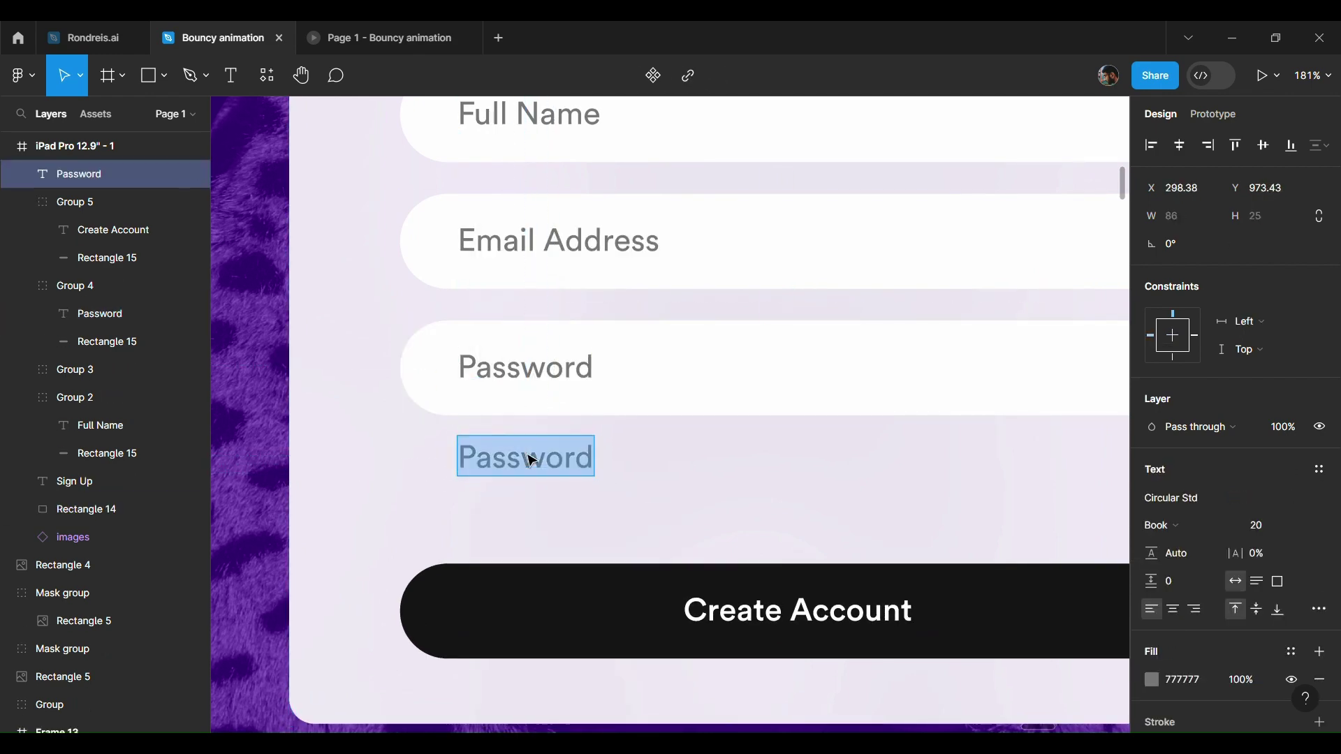
{"action": "type", "text": "Remember"}
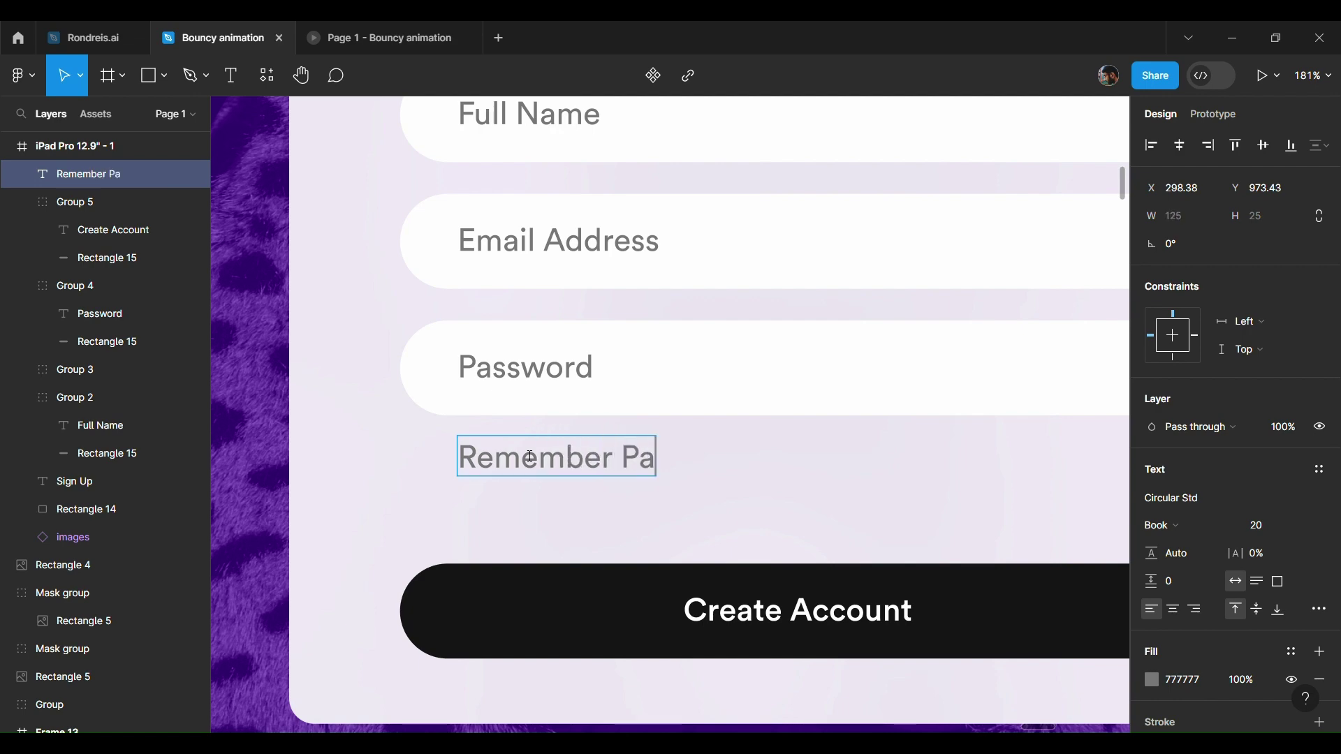
- Draw a 20×20 square and place it left of the label
{"action": "left_click", "coordinate": [514, 534]}
{"action": "scroll", "coordinate": [510, 533], "scroll_direction": "up", "scroll_amount": 5}
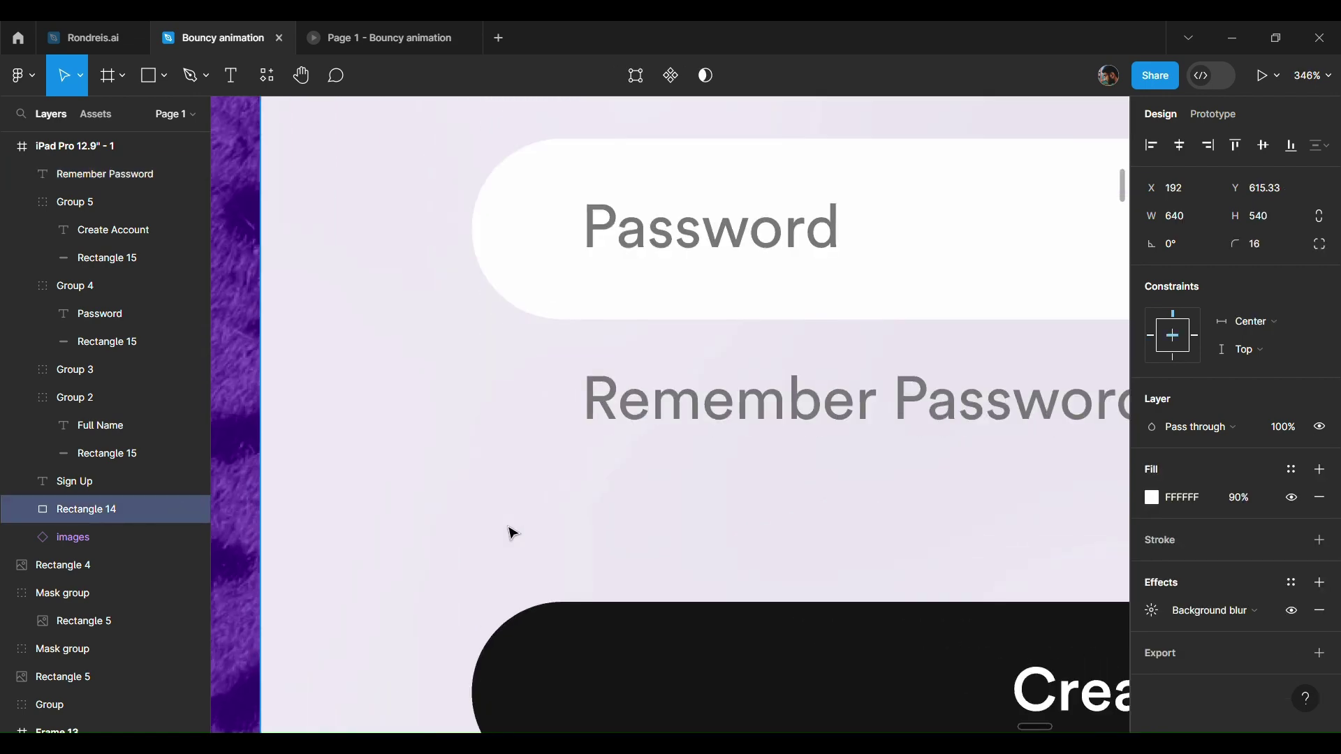
{"action": "key", "text": "r"}
{"action": "left_click", "coordinate": [509, 506]}
{"action": "left_click", "coordinate": [1284, 224]}
{"action": "type", "text": "20"}
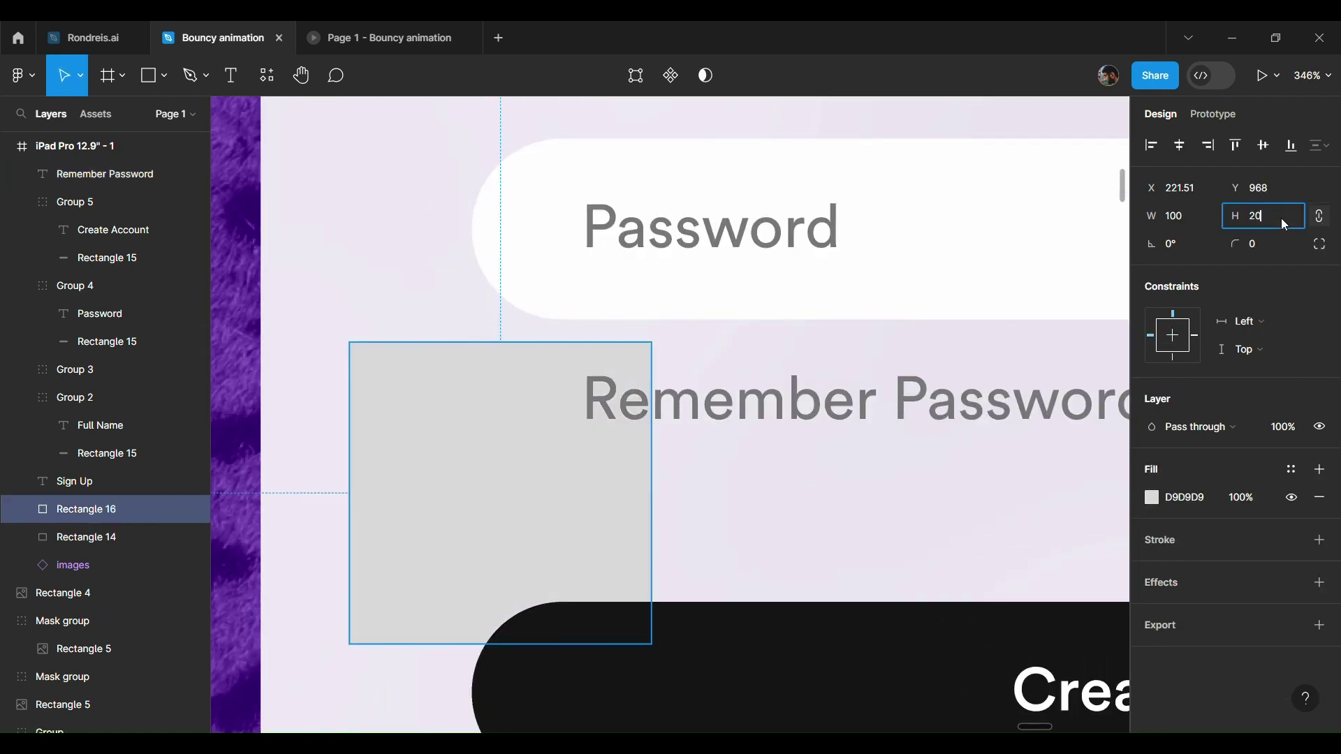
{"action": "key", "text": "Return"}
{"action": "left_click_drag", "start_coordinate": [399, 377], "coordinate": [519, 412]}
- Resize the checkbox square to 22×22 with corner radius 5
{"action": "left_click", "coordinate": [689, 402]}
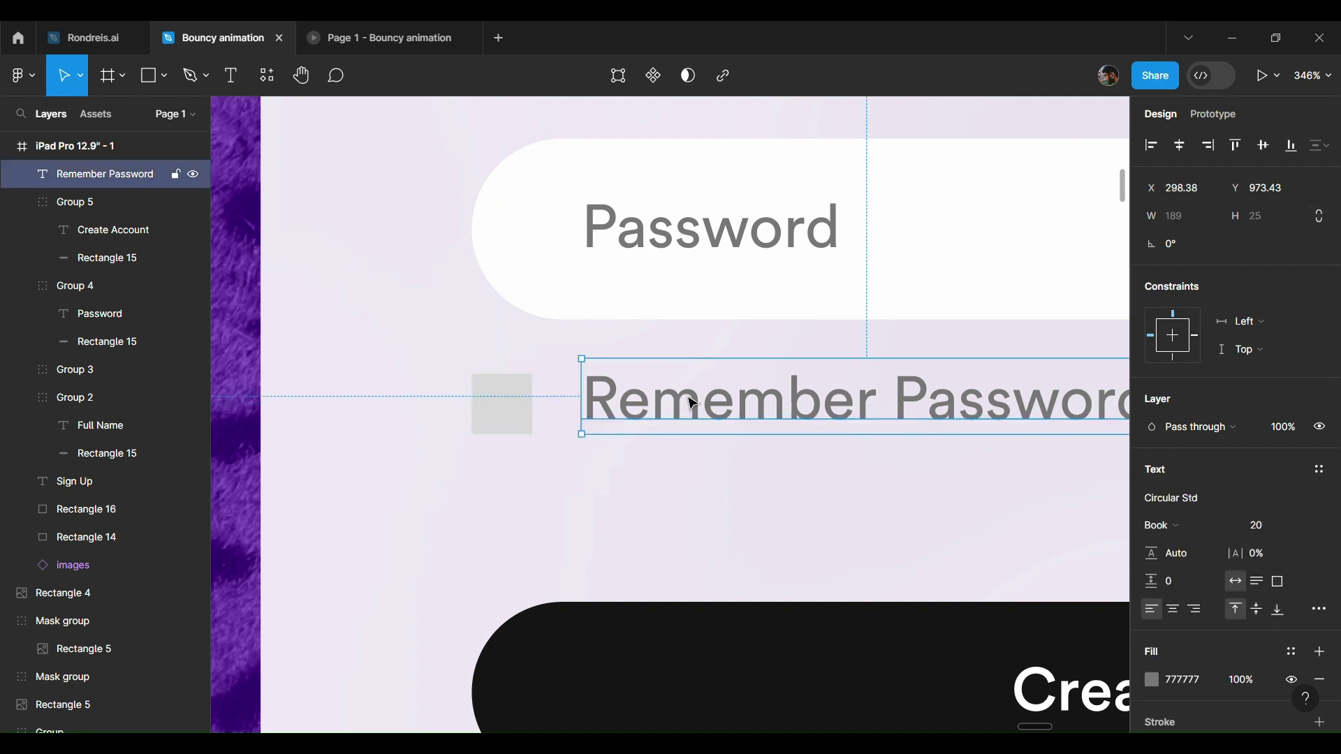
{"action": "left_click", "coordinate": [532, 412]}
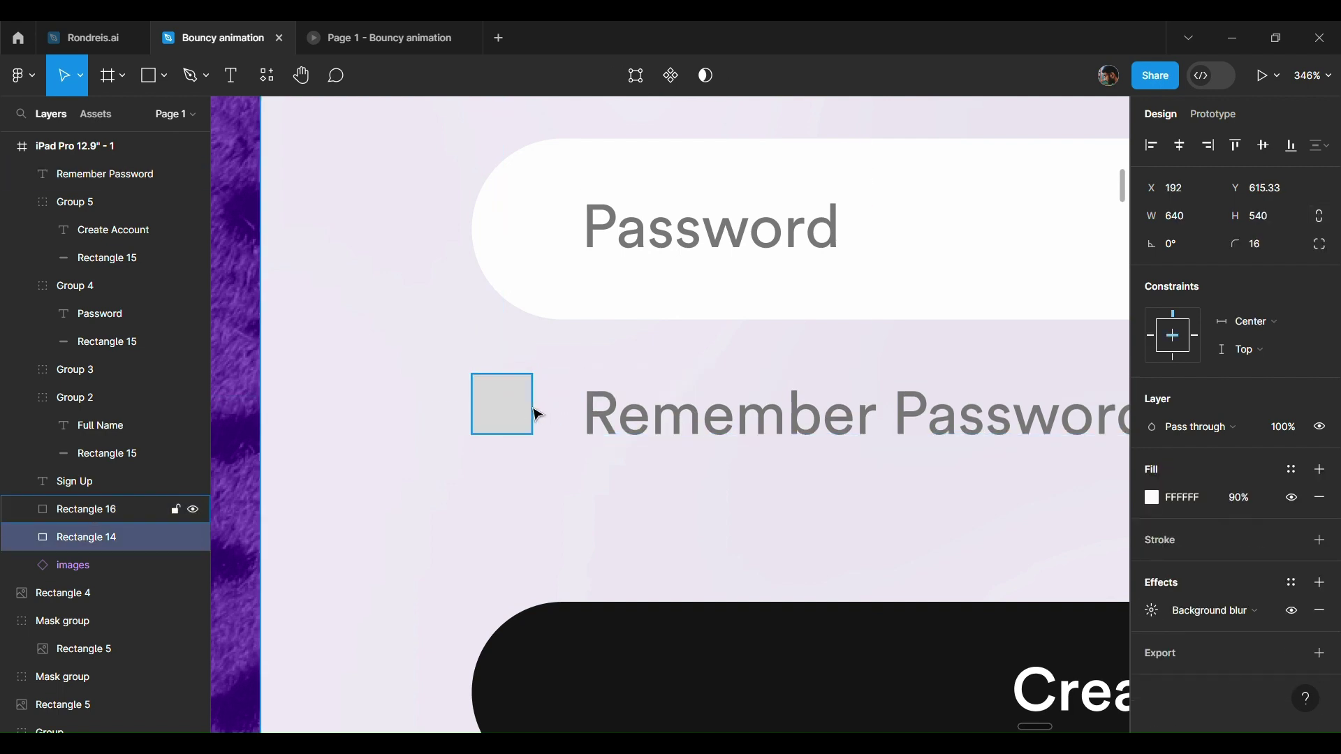
{"action": "type", "text": "22"}
{"action": "key", "text": "Return"}
{"action": "left_click", "coordinate": [1267, 253]}
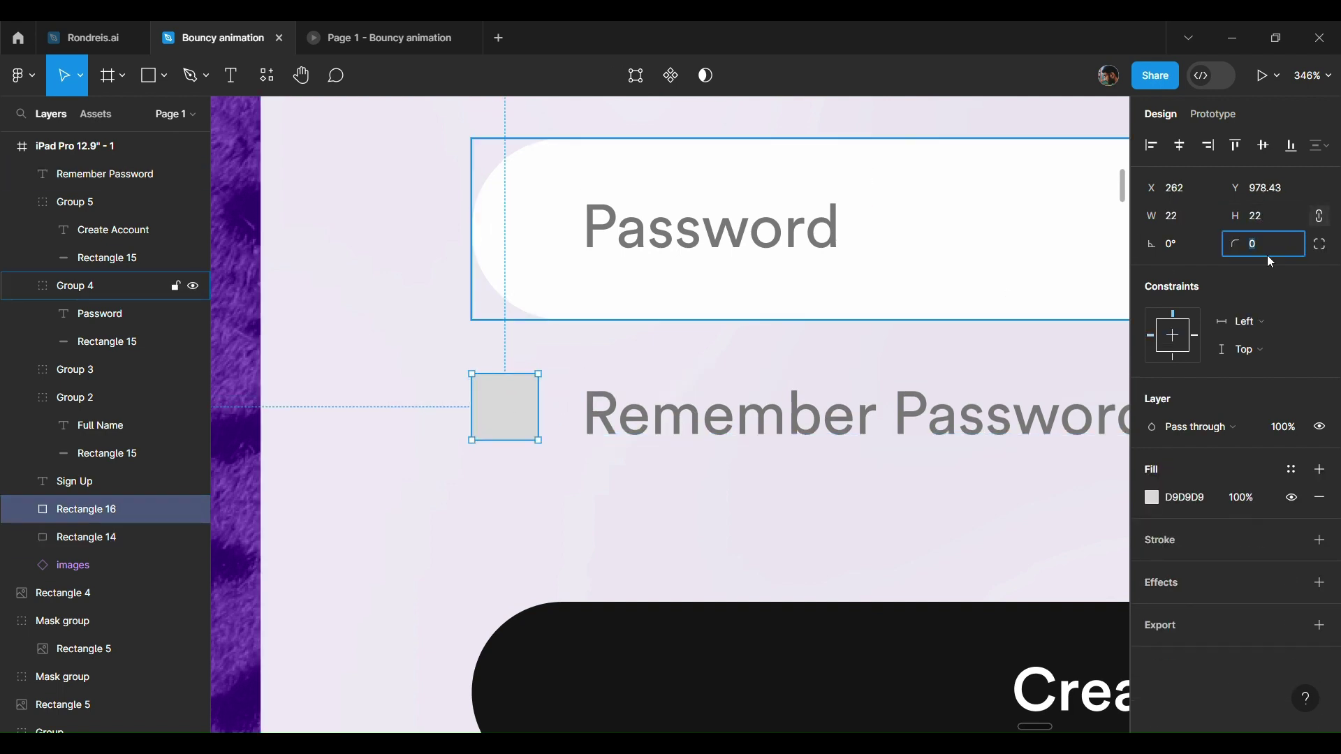
{"action": "type", "text": "5"}
{"action": "key", "text": "Return"}
- Give the checkbox a white FFFFFF fill and a grey A0A0A0 outline
{"action": "left_click", "coordinate": [1152, 497]}
{"action": "type", "text": "FFFFFF"}
{"action": "key", "text": "Return"}
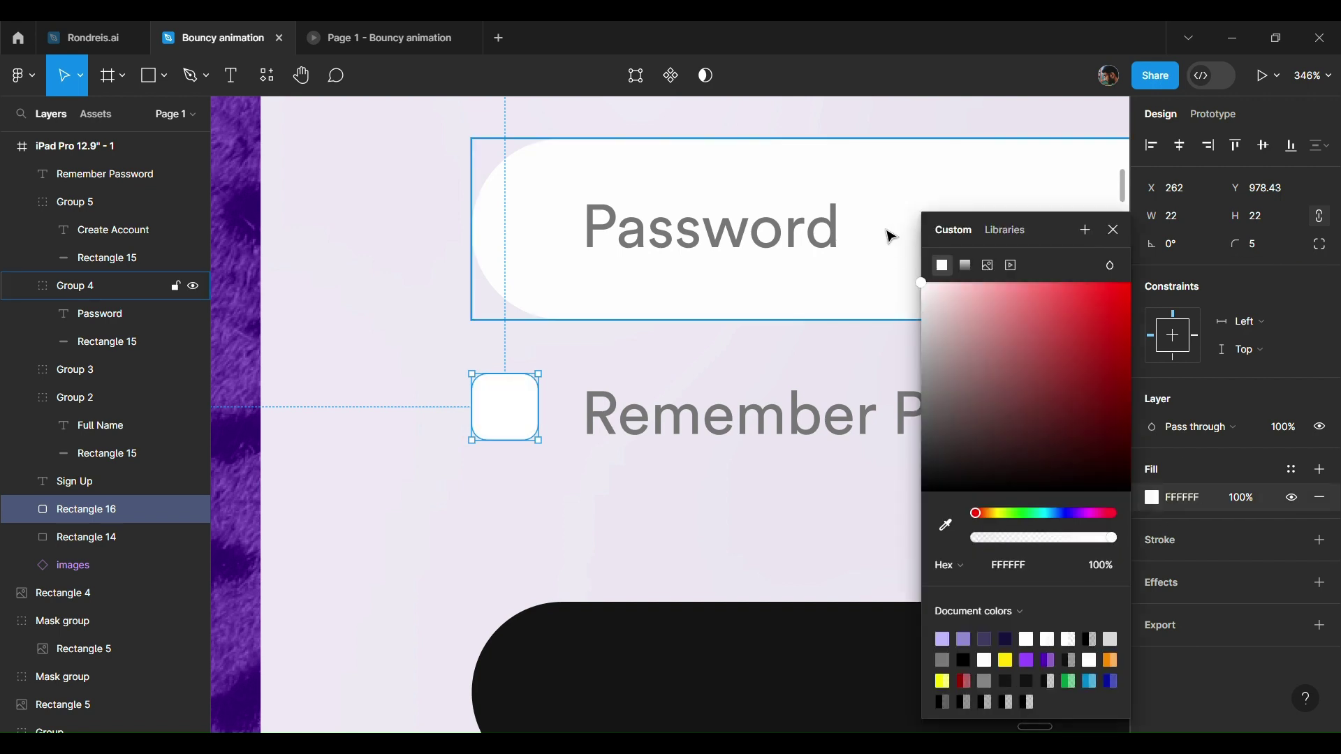
{"action": "left_click", "coordinate": [1183, 543]}
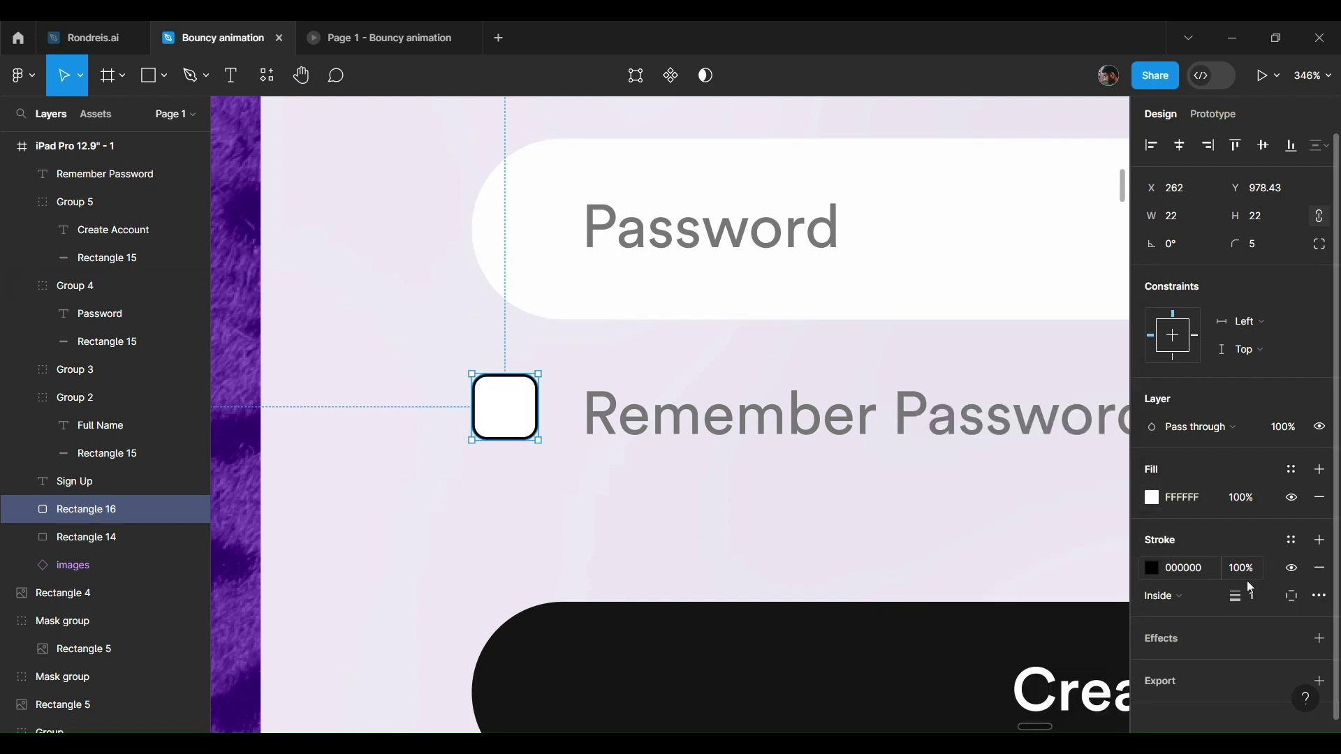
{"action": "left_click", "coordinate": [1154, 569]}
{"action": "left_click_drag", "start_coordinate": [936, 442], "coordinate": [917, 384]}
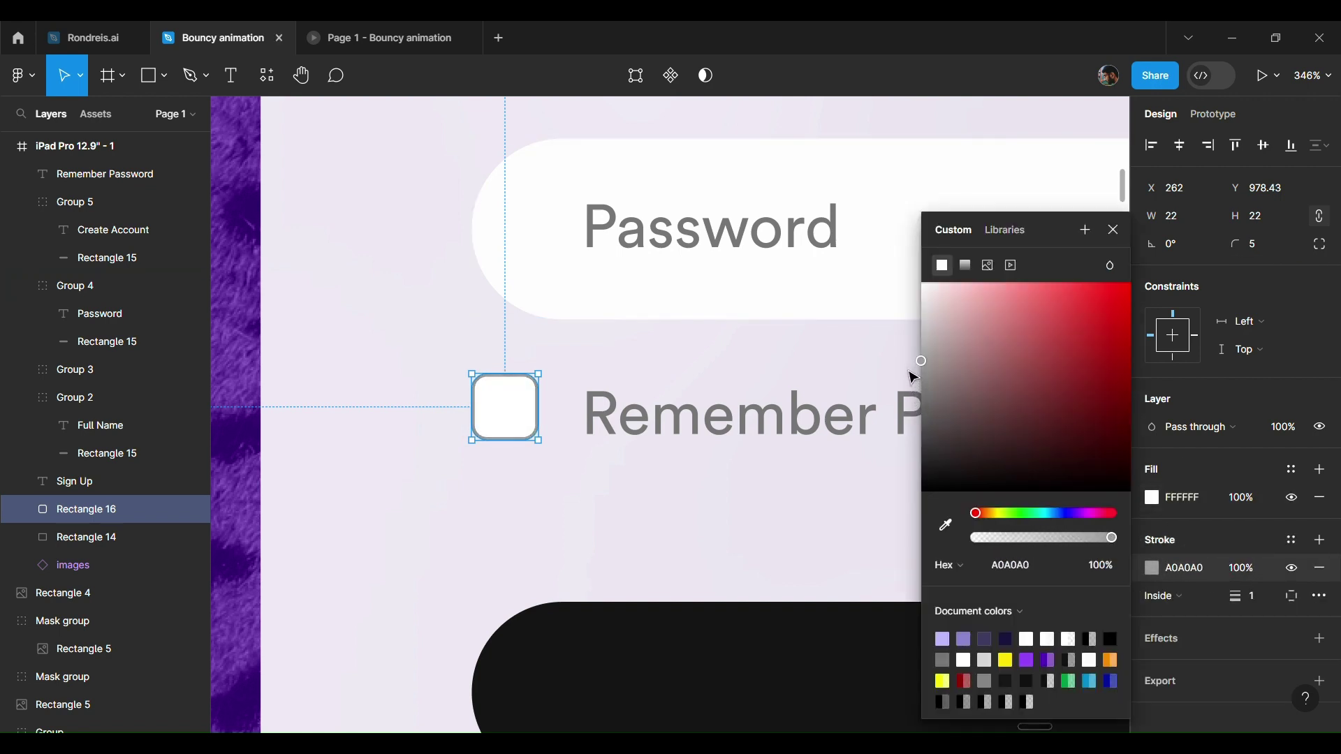
{"action": "left_click", "coordinate": [391, 38]}
- Nudge the label closer to the checkbox and group the two
{"action": "key", "text": "ctrl+shift+Tab"}
{"action": "left_click", "coordinate": [726, 422]}
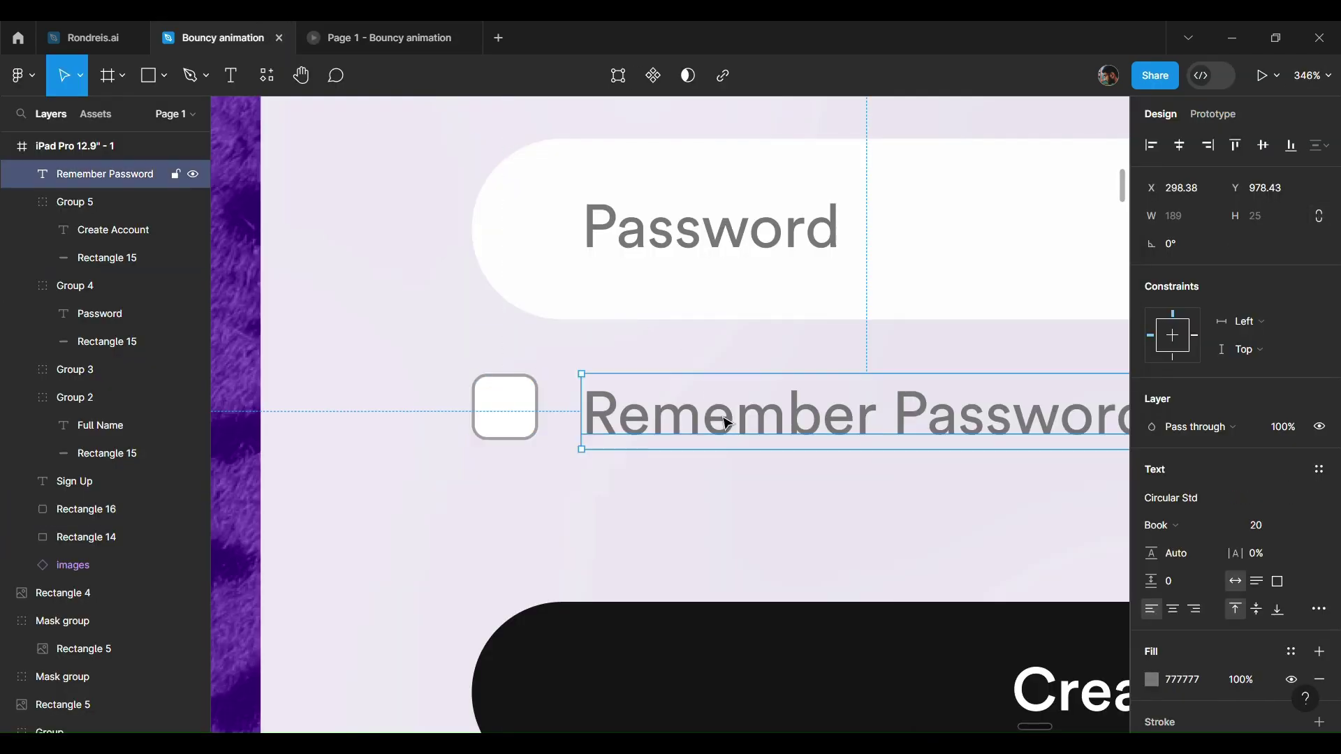
{"action": "left_click_drag", "start_coordinate": [726, 422], "coordinate": [707, 419]}
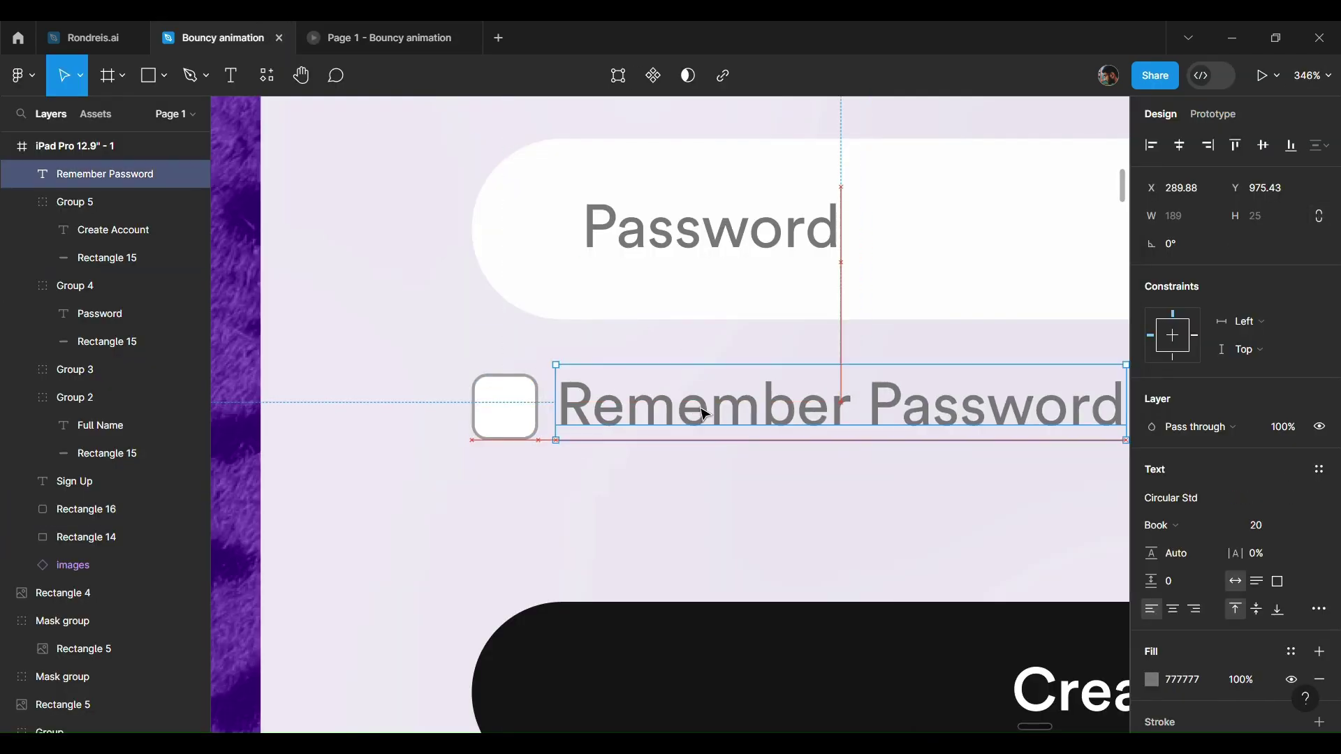
{"action": "left_click", "coordinate": [537, 423], "text": "shift"}
{"action": "key", "text": "ctrl+g"}
{"action": "scroll", "coordinate": [655, 432], "scroll_direction": "down", "scroll_amount": 5}
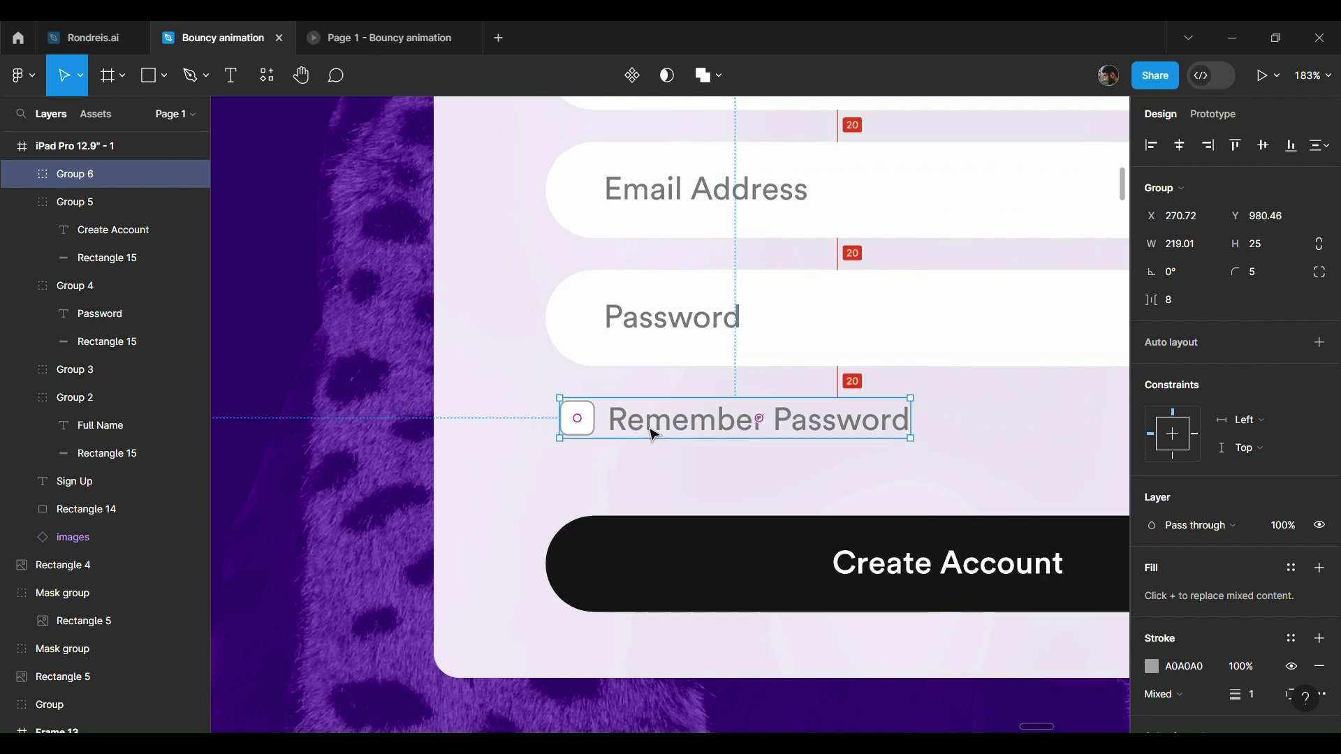
- Snap the Remember Password group to X 262 and preview the form in the prototype
{"action": "left_click_drag", "start_coordinate": [654, 434], "coordinate": [641, 426]}
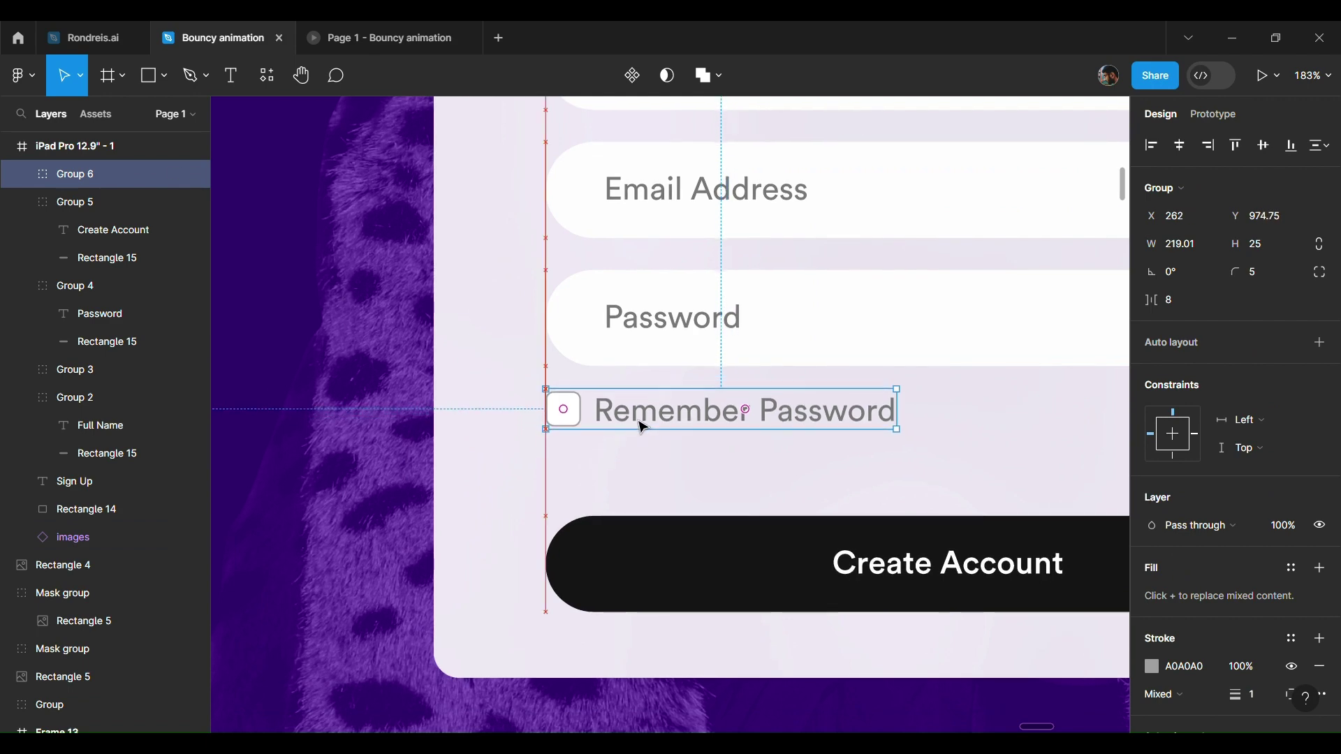
{"action": "left_click", "coordinate": [340, 26]}
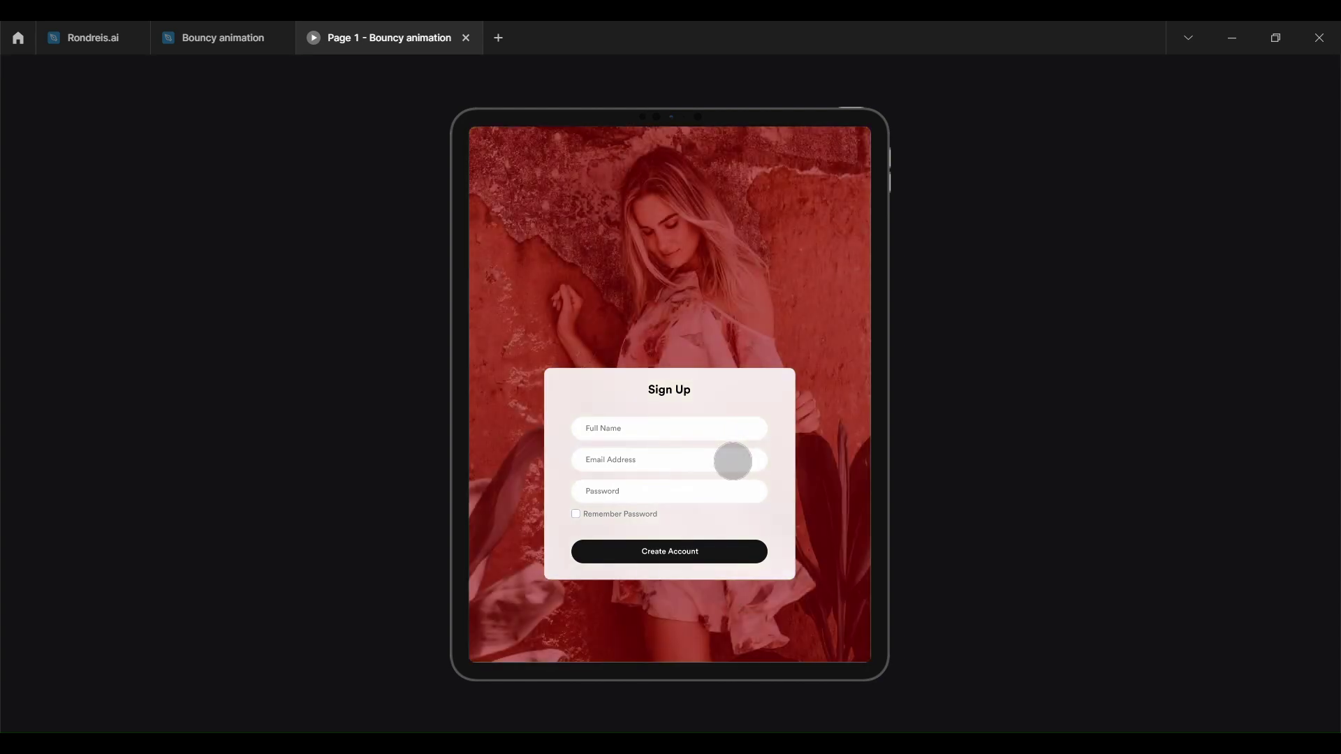
{"action": "left_click", "coordinate": [199, 28]}
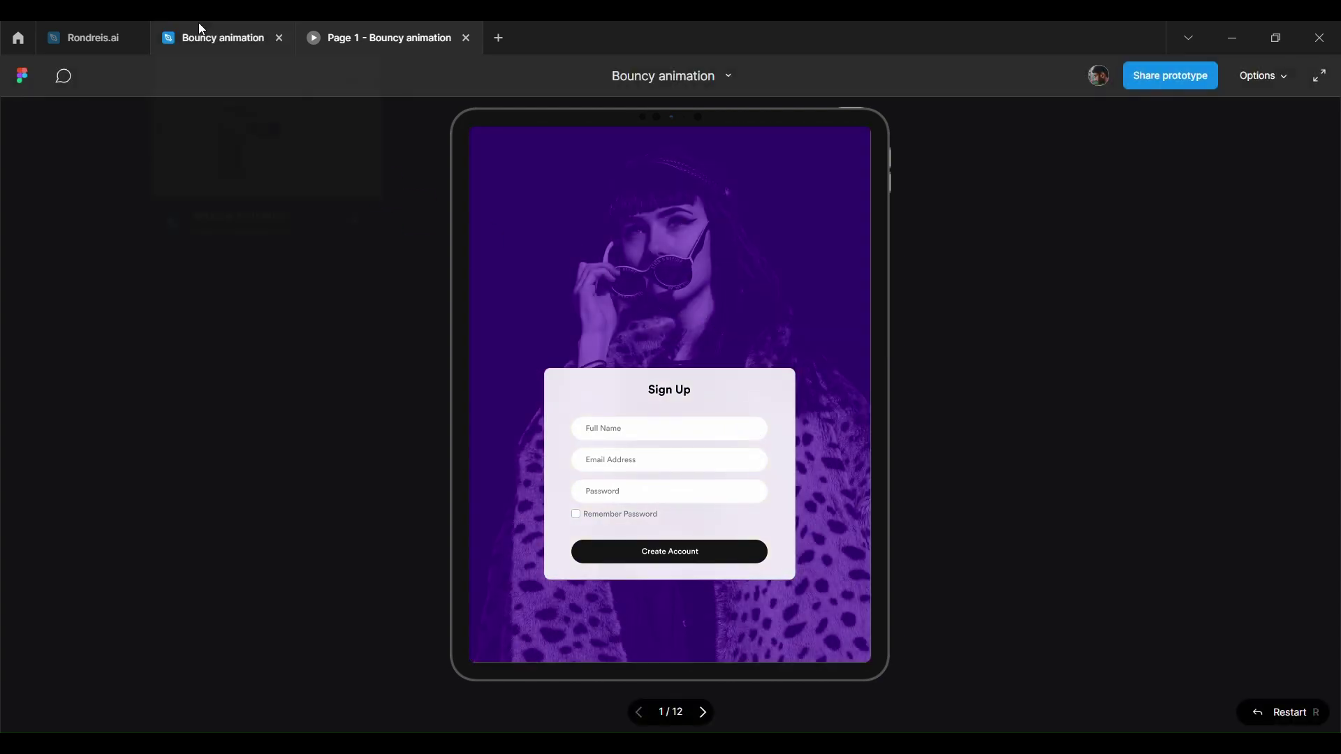
{"action": "scroll", "coordinate": [704, 347], "scroll_direction": "down", "scroll_amount": 5}
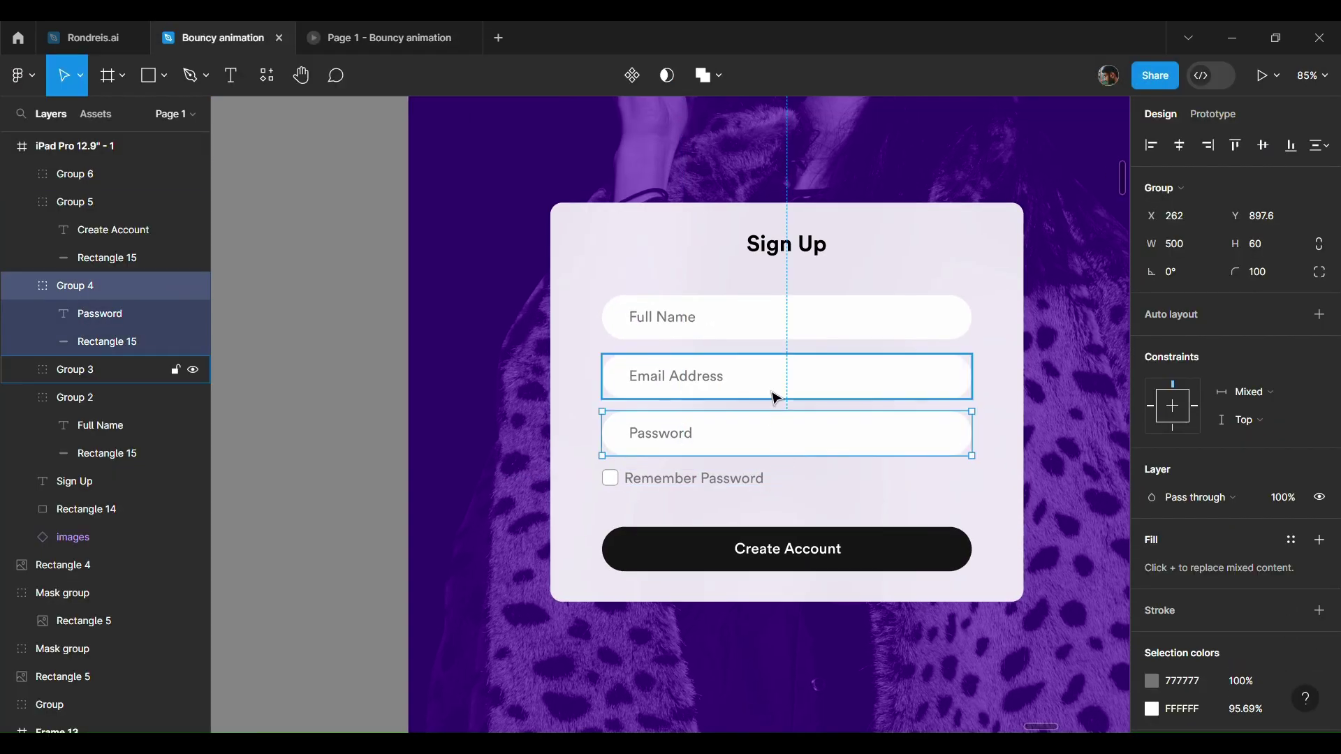
- Select the three input fields, then nudge the Remember Password row down slightly
{"action": "left_click", "coordinate": [772, 447]}
{"action": "left_click", "coordinate": [769, 366], "text": "shift"}
{"action": "left_click", "coordinate": [769, 319], "text": "shift"}
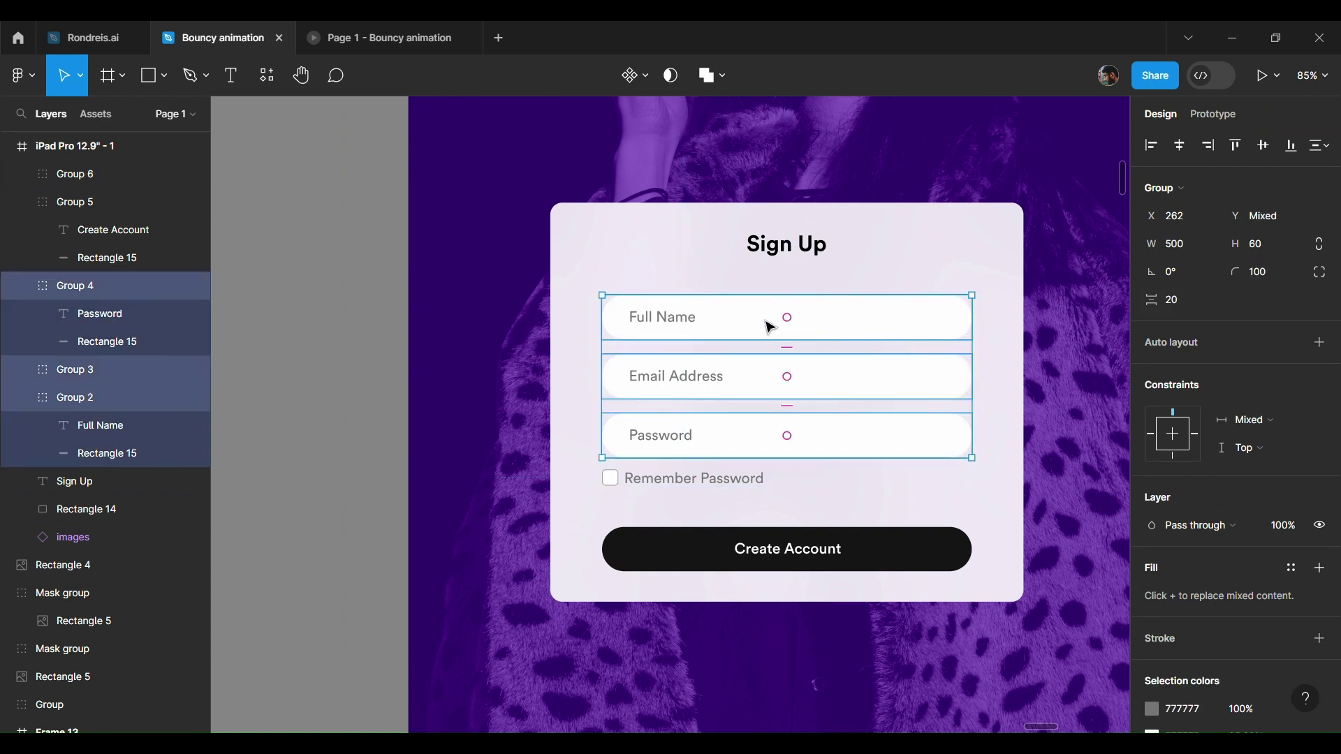
{"action": "key", "text": "ctrl+alt+t"}
{"action": "left_click", "coordinate": [728, 485]}
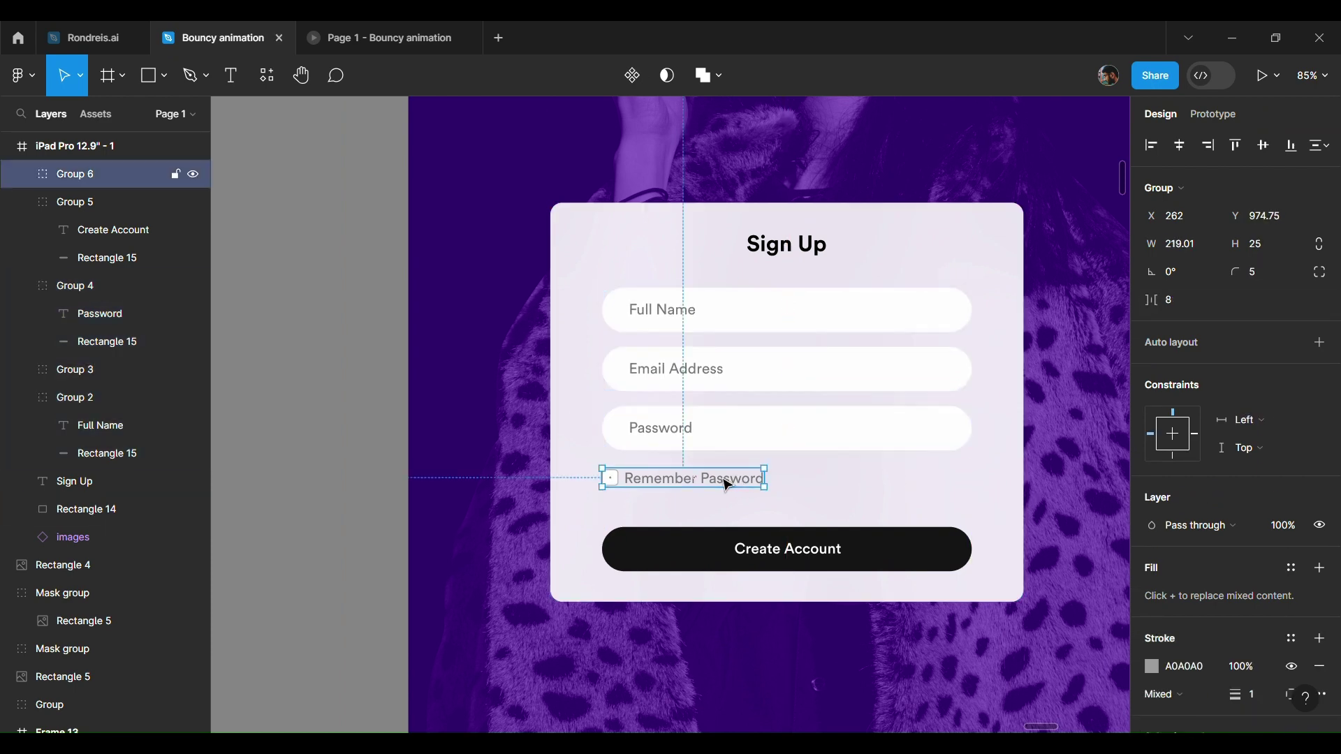
{"action": "left_click_drag", "start_coordinate": [726, 487], "coordinate": [726, 485]}
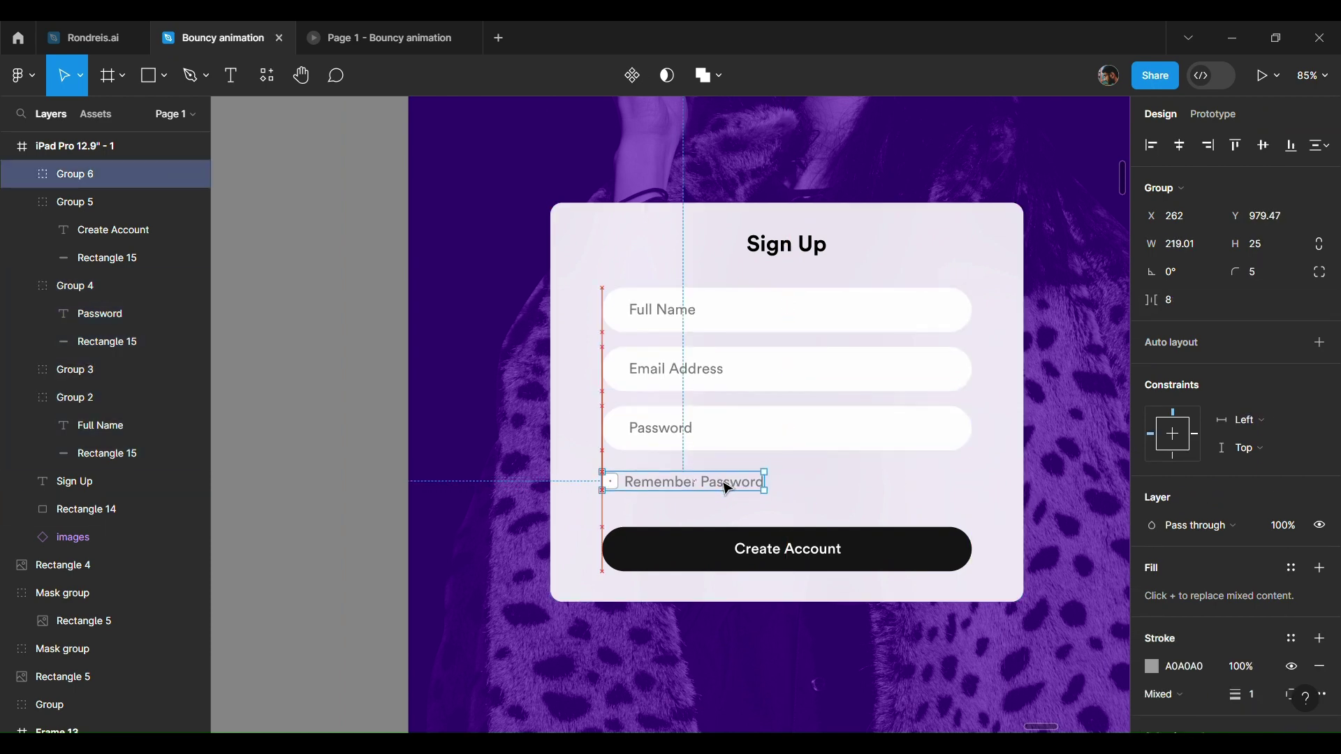
{"action": "left_click", "coordinate": [319, 279]}
- Pan and zoom around the canvas to bring the Sign Up card into view
{"action": "scroll", "coordinate": [319, 279], "scroll_direction": "down", "scroll_amount": 5}
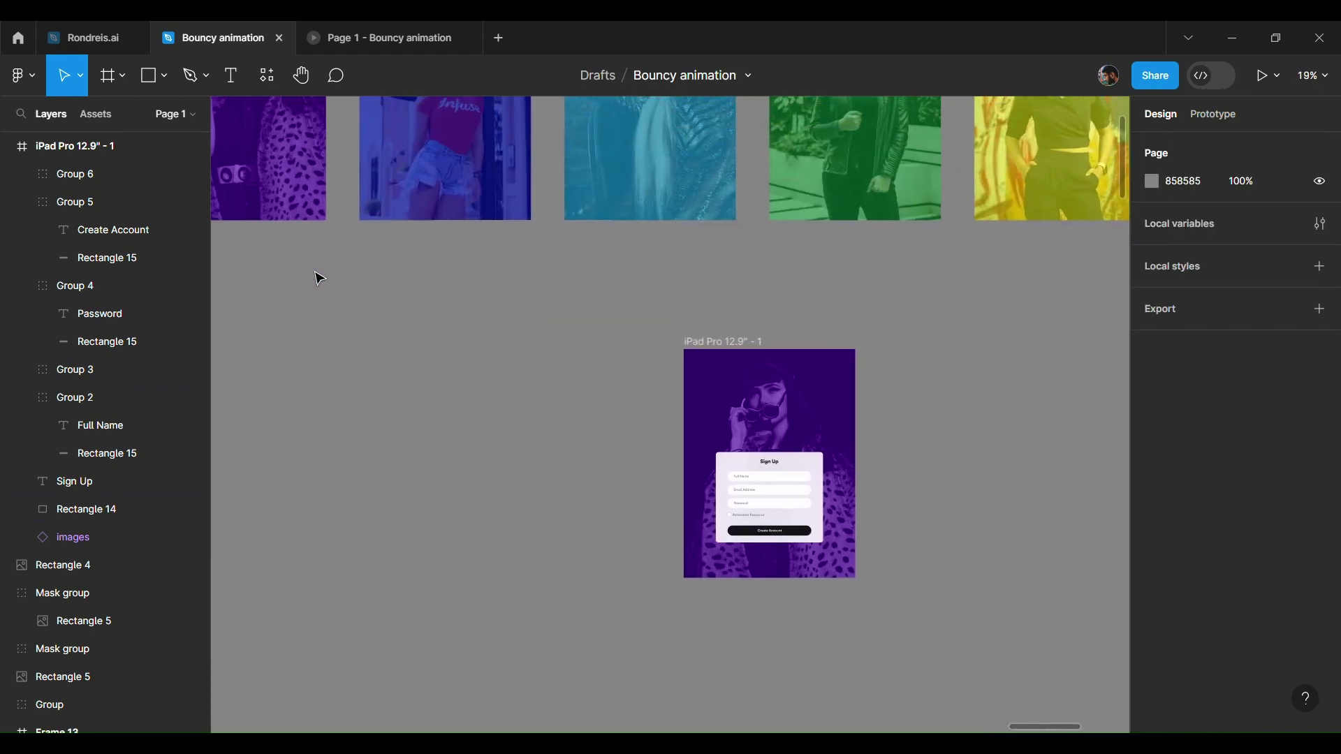
{"action": "scroll", "coordinate": [319, 279], "scroll_direction": "up", "scroll_amount": 4}
{"action": "scroll", "coordinate": [320, 278], "scroll_direction": "up", "scroll_amount": 4}
{"action": "scroll", "coordinate": [319, 279], "scroll_direction": "up", "scroll_amount": 4}
{"action": "scroll", "coordinate": [319, 279], "scroll_direction": "down", "scroll_amount": 2}
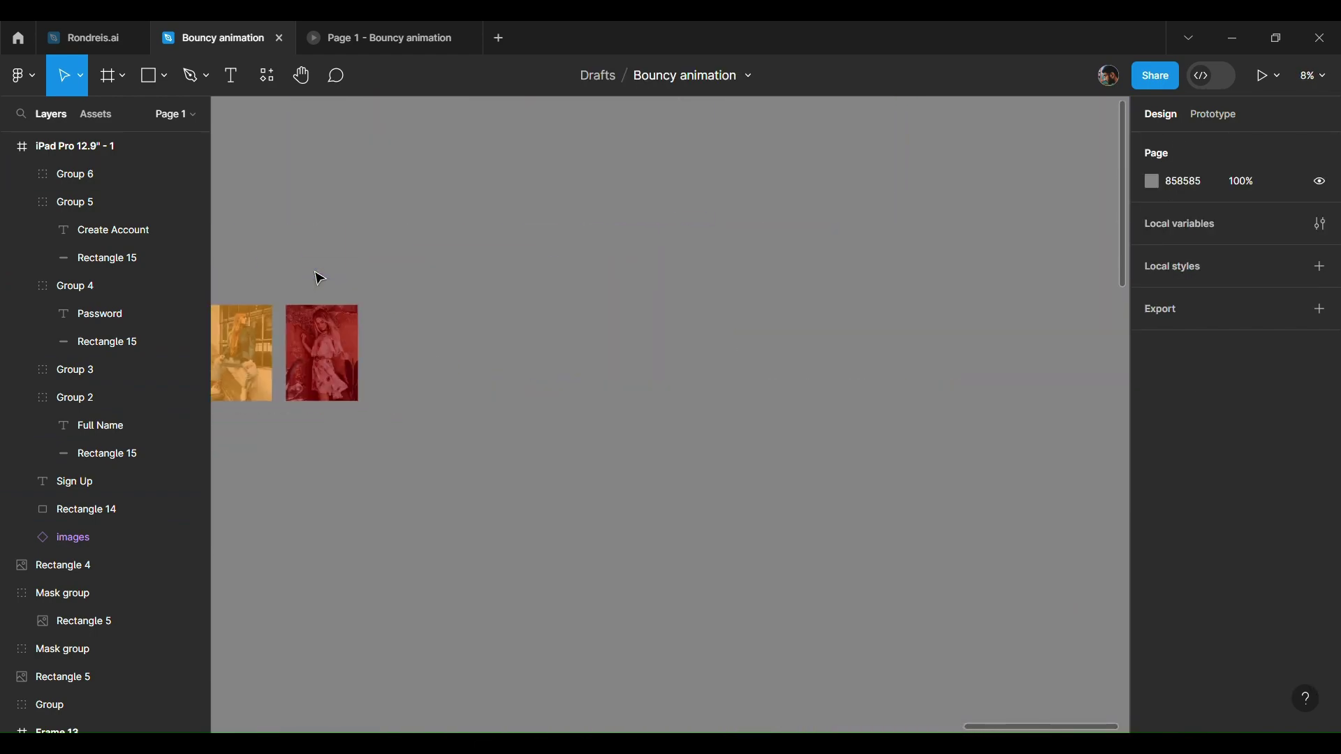
{"action": "scroll", "coordinate": [319, 279], "scroll_direction": "left", "scroll_amount": 5}
{"action": "scroll", "coordinate": [320, 279], "scroll_direction": "left", "scroll_amount": 3}
{"action": "scroll", "coordinate": [319, 279], "scroll_direction": "down", "scroll_amount": 3}
{"action": "scroll", "coordinate": [319, 279], "scroll_direction": "up", "scroll_amount": 5}
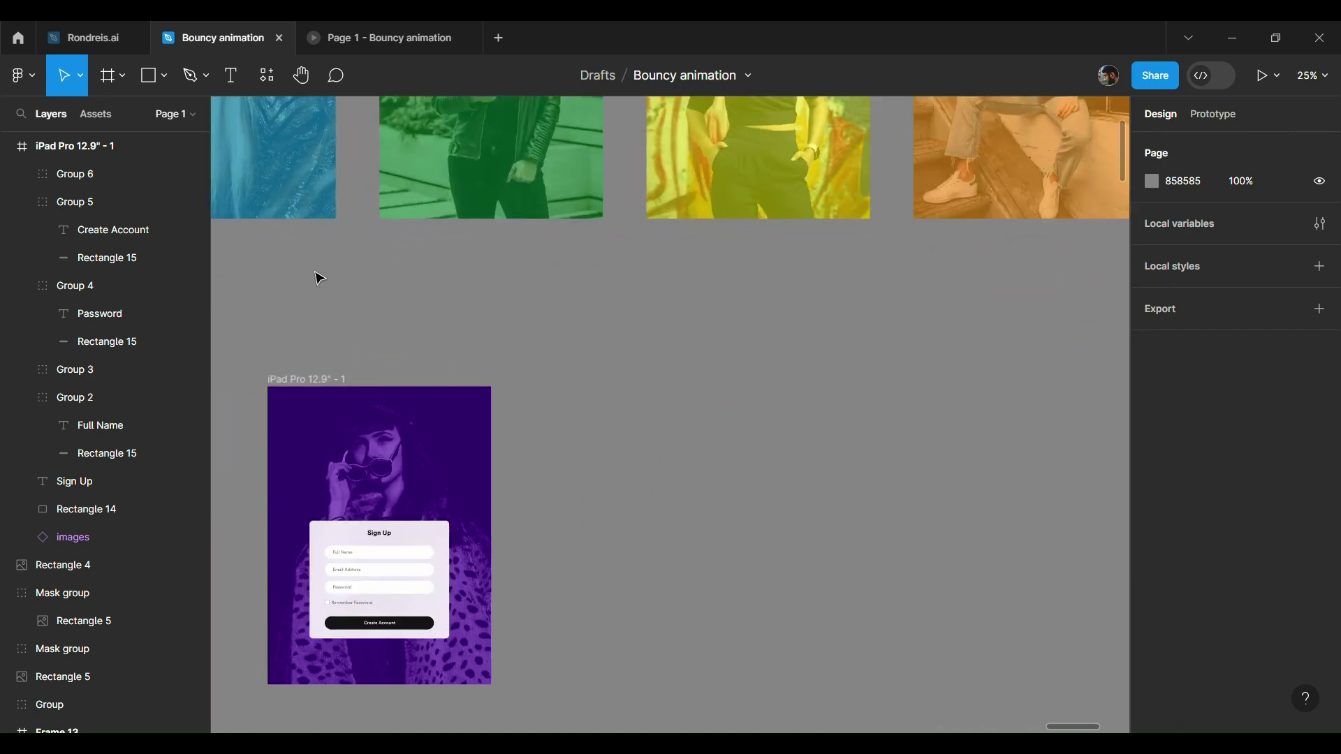
{"action": "scroll", "coordinate": [319, 279], "scroll_direction": "up", "scroll_amount": 5}
{"action": "scroll", "coordinate": [319, 279], "scroll_direction": "down", "scroll_amount": 3}
{"action": "scroll", "coordinate": [319, 279], "scroll_direction": "right", "scroll_amount": 3}
{"action": "scroll", "coordinate": [783, 323], "scroll_direction": "up", "scroll_amount": 5}
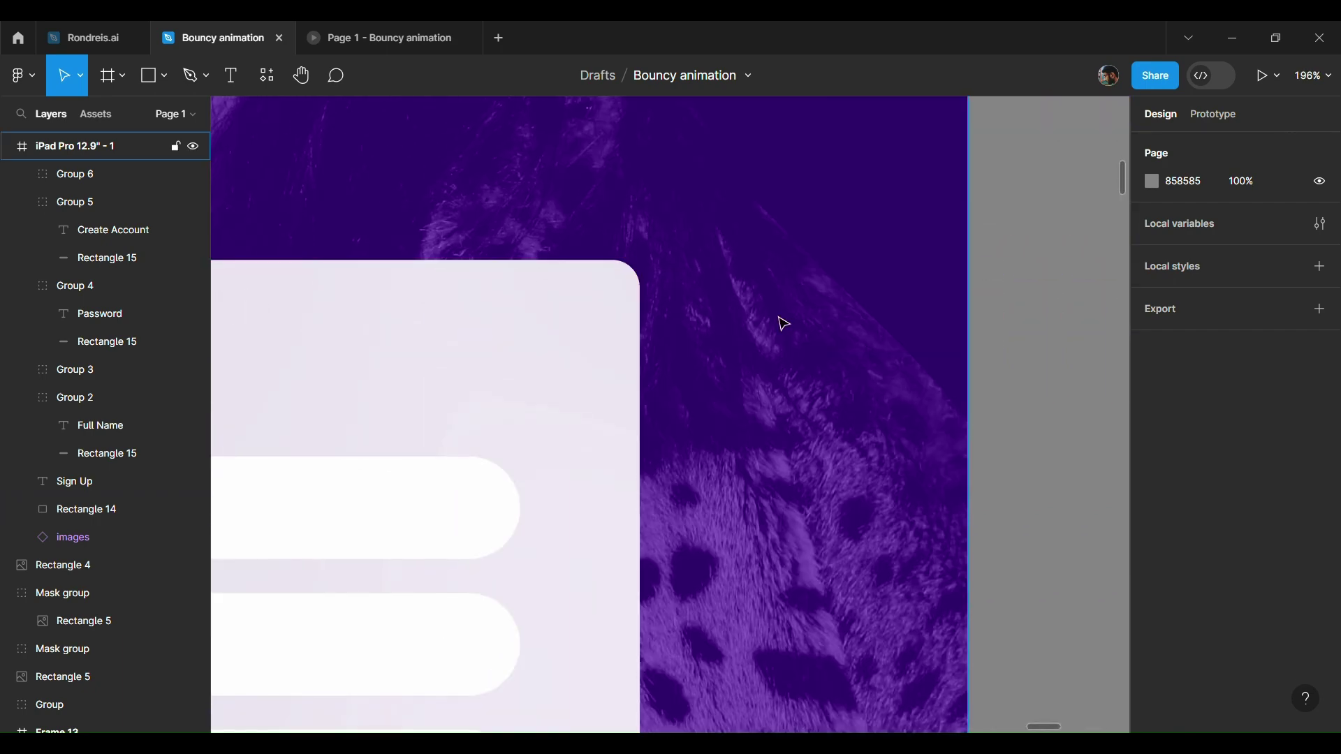
{"action": "scroll", "coordinate": [784, 323], "scroll_direction": "up", "scroll_amount": 3}
{"action": "scroll", "coordinate": [946, 382], "scroll_direction": "up", "scroll_amount": 2}
{"action": "scroll", "coordinate": [946, 382], "scroll_direction": "up", "scroll_amount": 2}
- Draw the X close icon with the Pen and square up its four end points
{"action": "key", "text": "p"}
{"action": "left_click", "coordinate": [745, 379]}
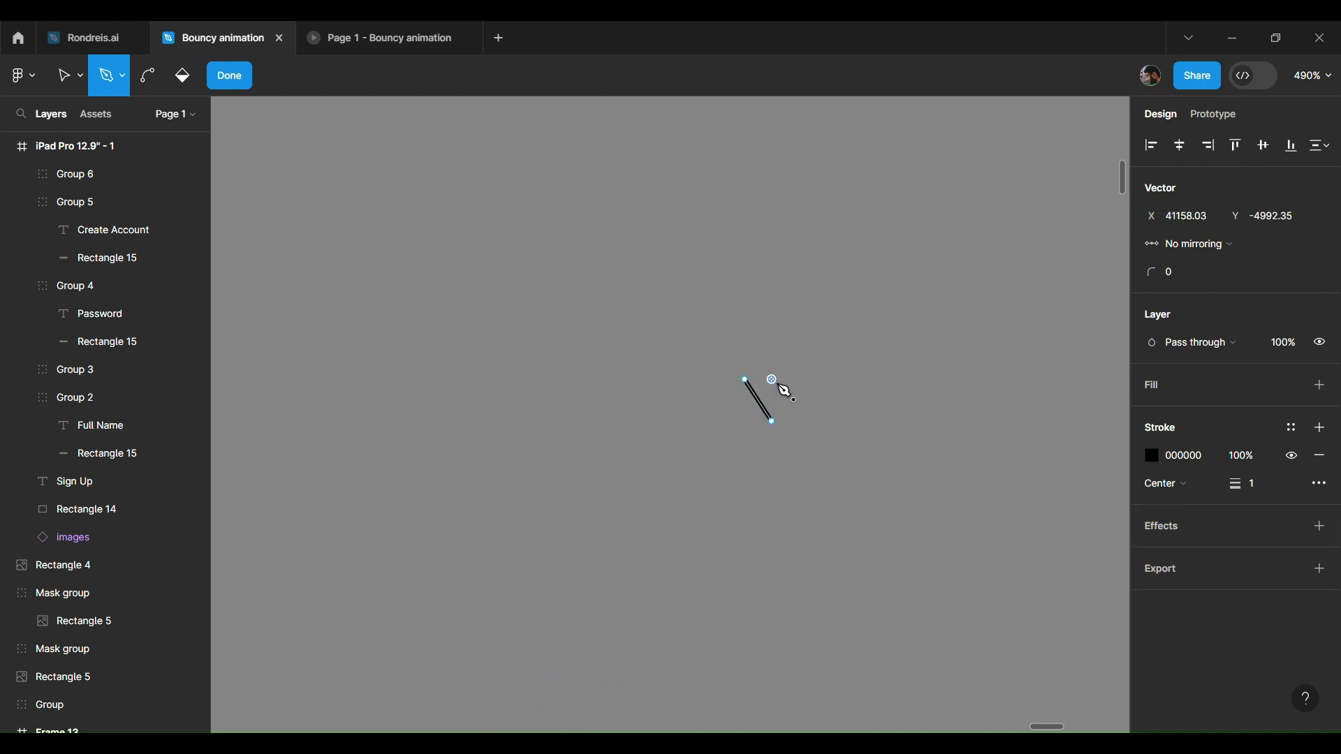
{"action": "key", "text": "Escape"}
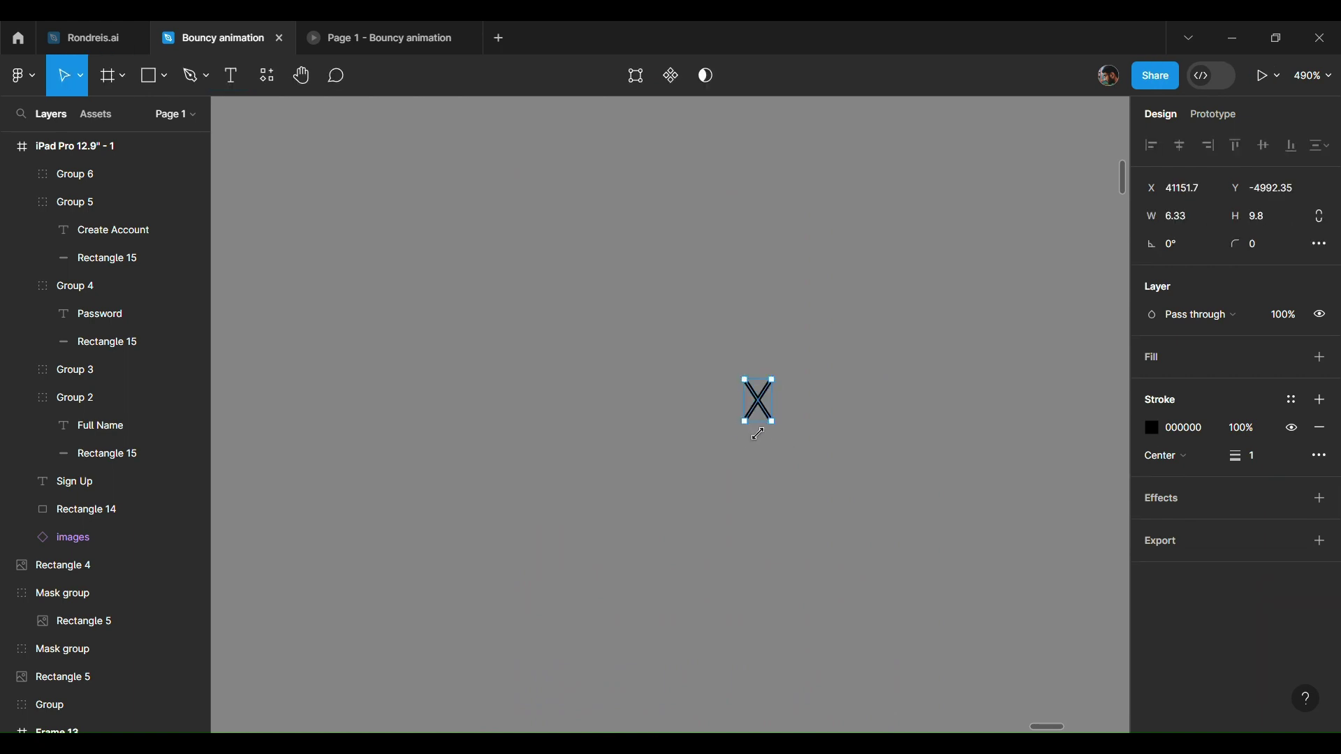
{"action": "scroll", "coordinate": [758, 412], "scroll_direction": "up", "scroll_amount": 3}
{"action": "scroll", "coordinate": [758, 412], "scroll_direction": "up", "scroll_amount": 4}
{"action": "left_click_drag", "start_coordinate": [869, 235], "coordinate": [902, 262]}
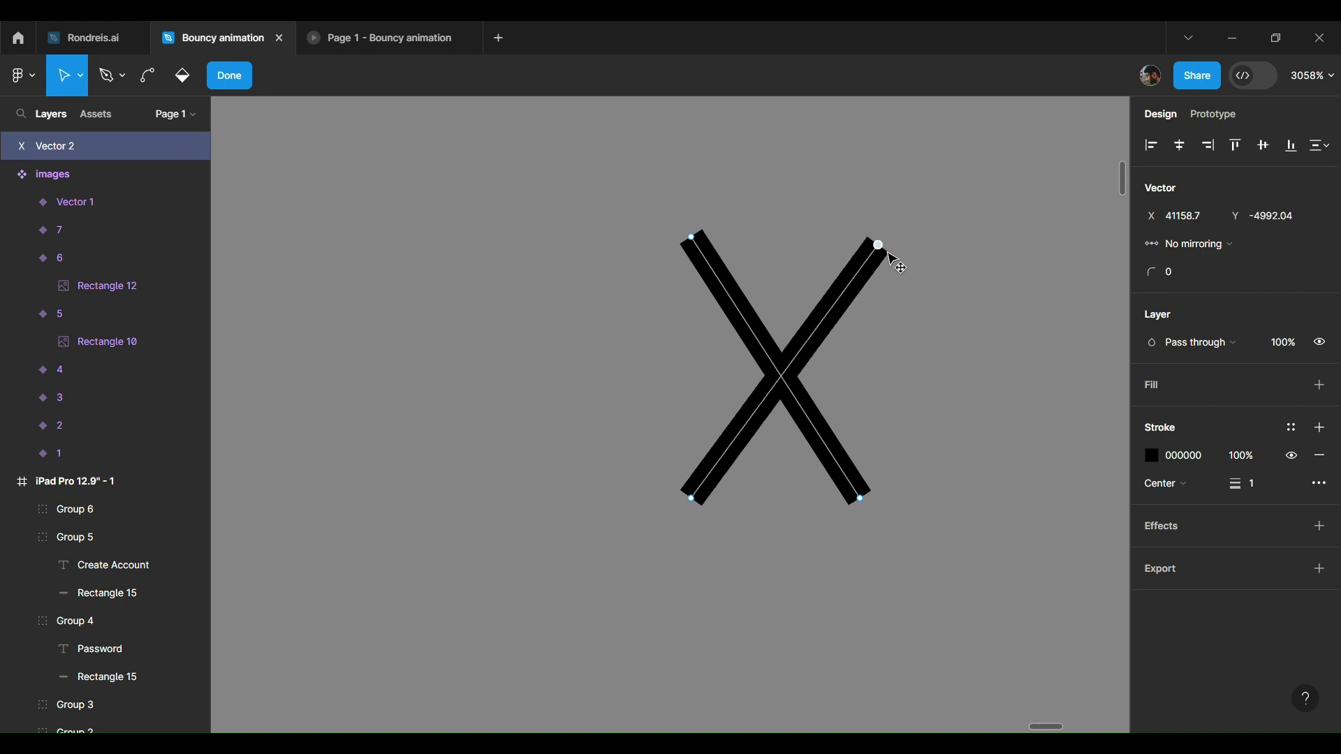
{"action": "left_click_drag", "start_coordinate": [696, 246], "coordinate": [679, 267]}
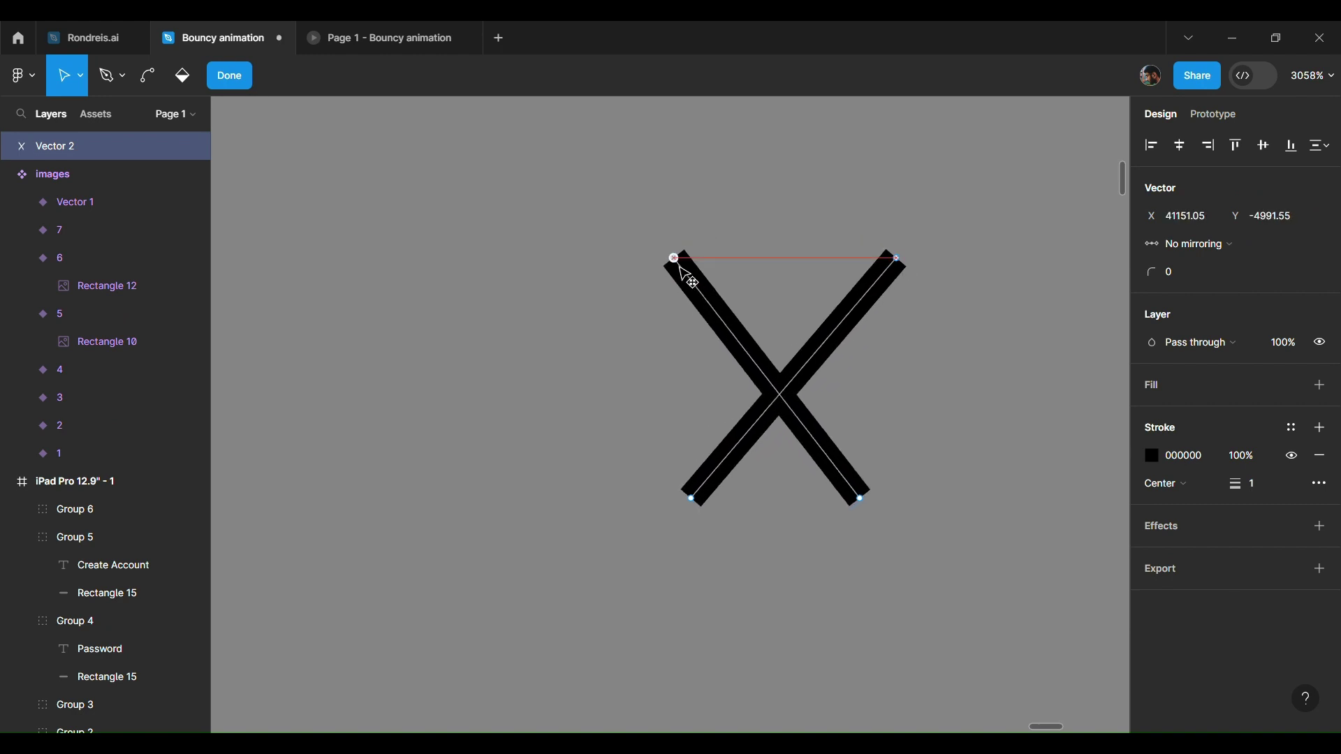
{"action": "left_click_drag", "start_coordinate": [867, 502], "coordinate": [901, 491]}
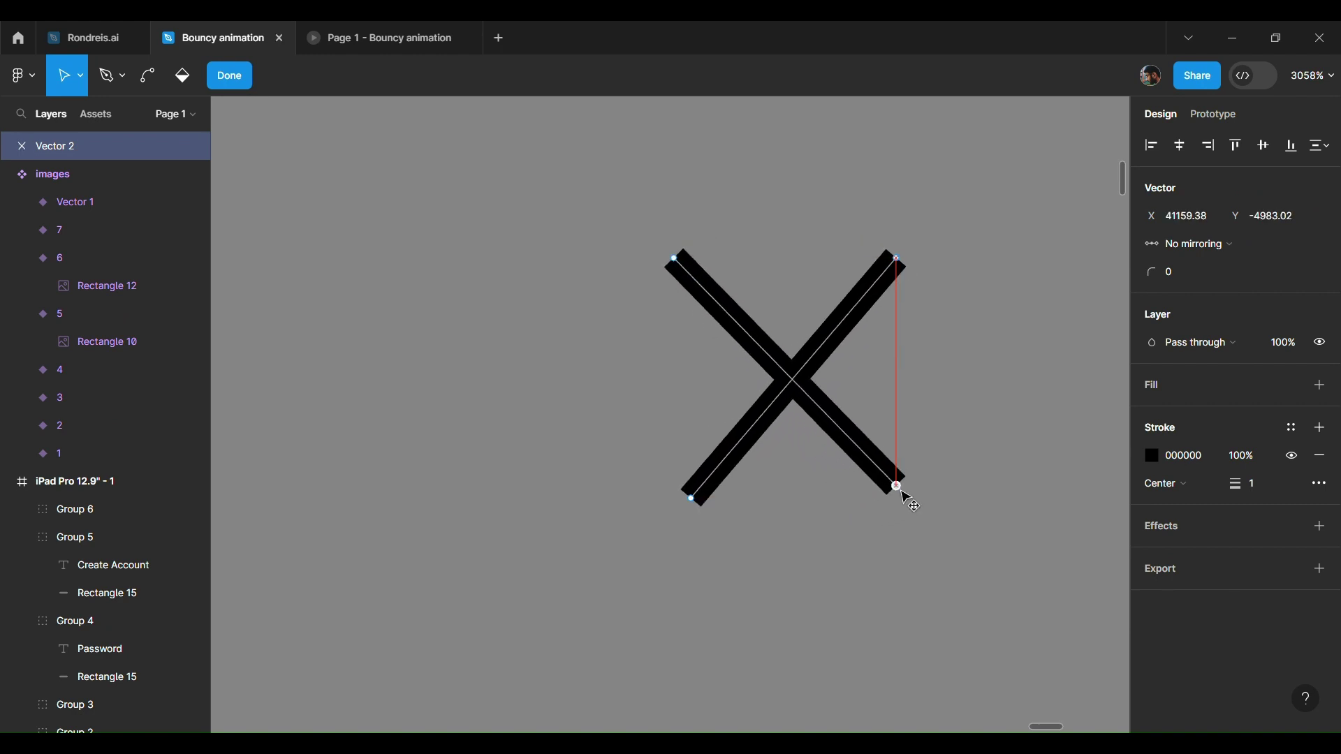
{"action": "left_click_drag", "start_coordinate": [692, 500], "coordinate": [676, 488]}
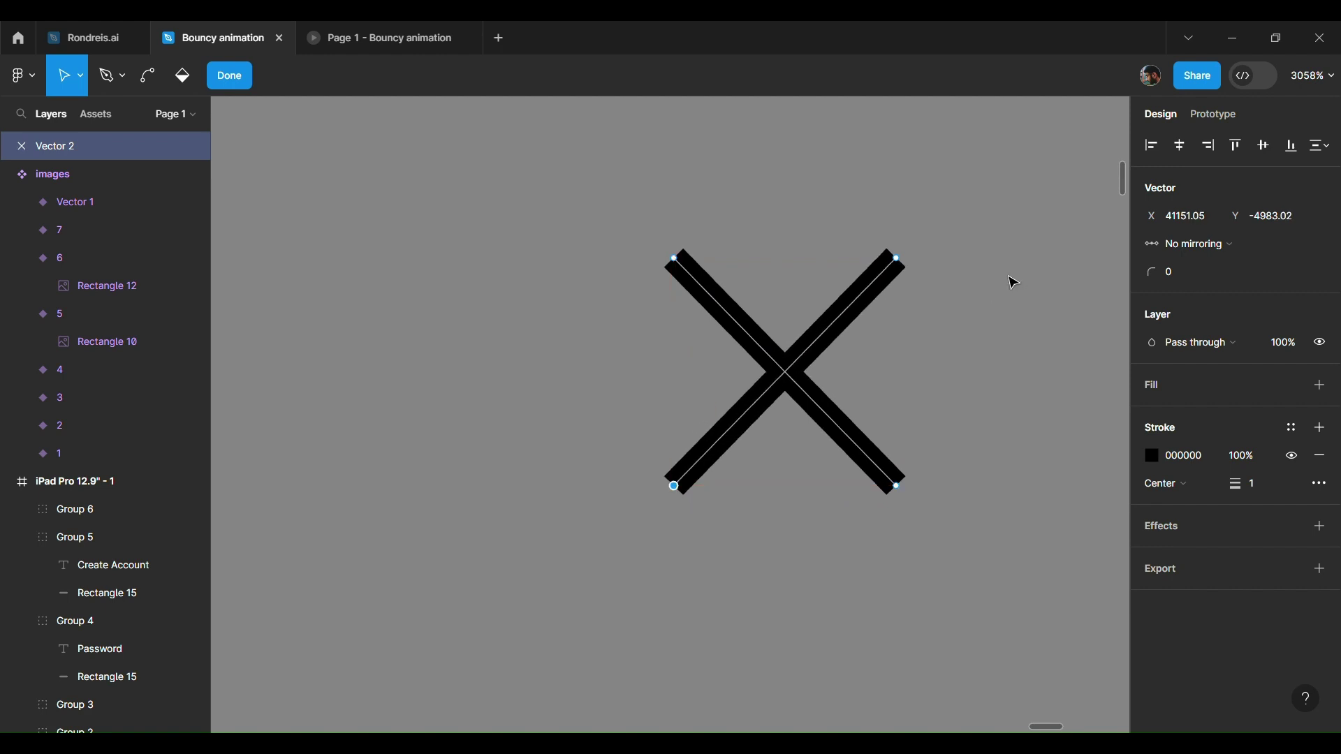
{"action": "key", "text": "Escape"}
{"action": "scroll", "coordinate": [1014, 282], "scroll_direction": "down", "scroll_amount": 3}
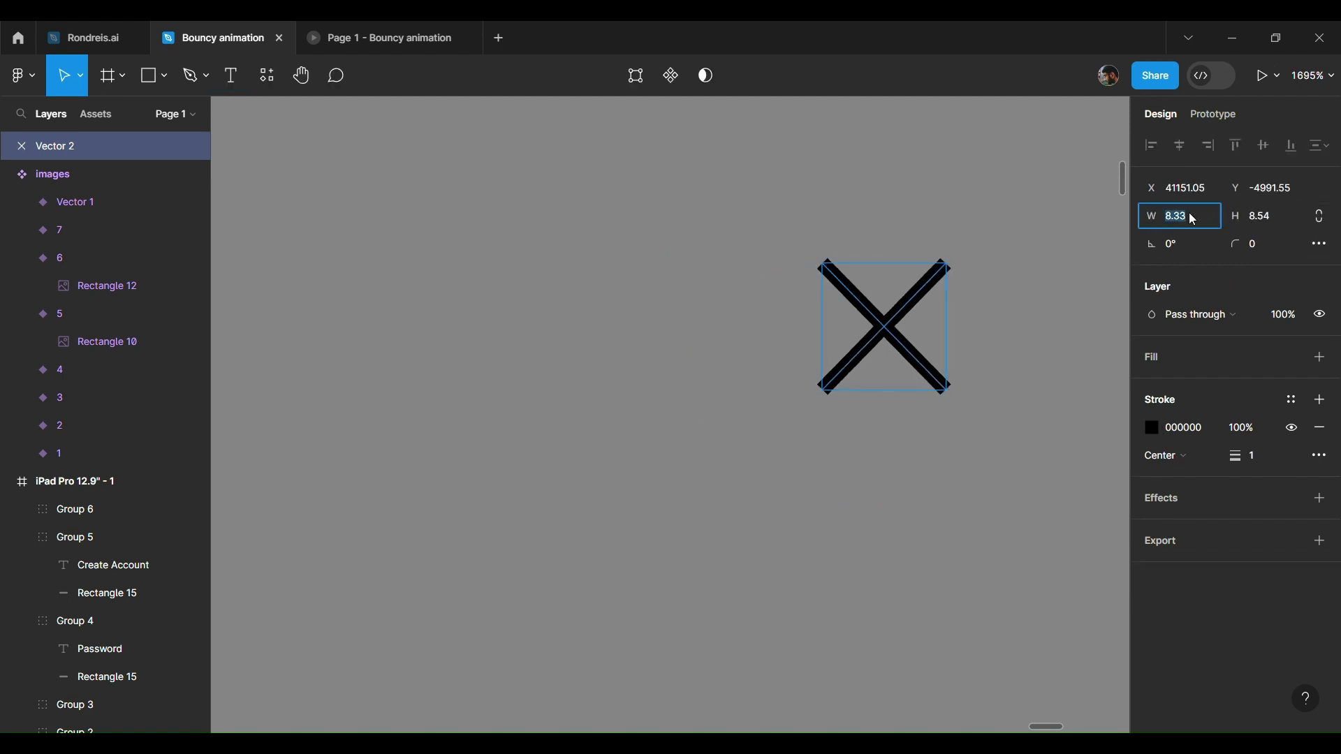
{"action": "type", "text": "9"}
- Size the X to 16×16 with a stroke weight of 2
{"action": "left_click", "coordinate": [1278, 219]}
{"action": "type", "text": "9"}
{"action": "key", "text": "Return"}
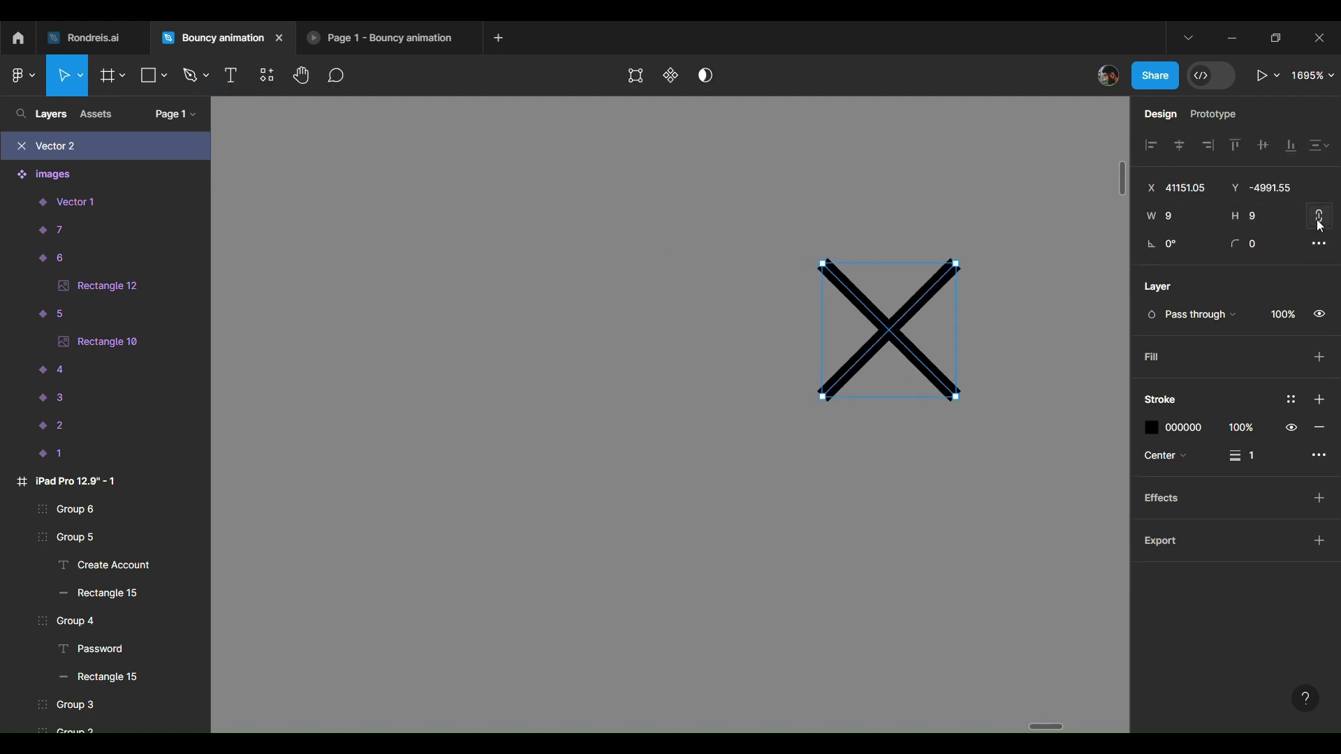
{"action": "type", "text": "16"}
{"action": "key", "text": "Return"}
{"action": "left_click", "coordinate": [1255, 456]}
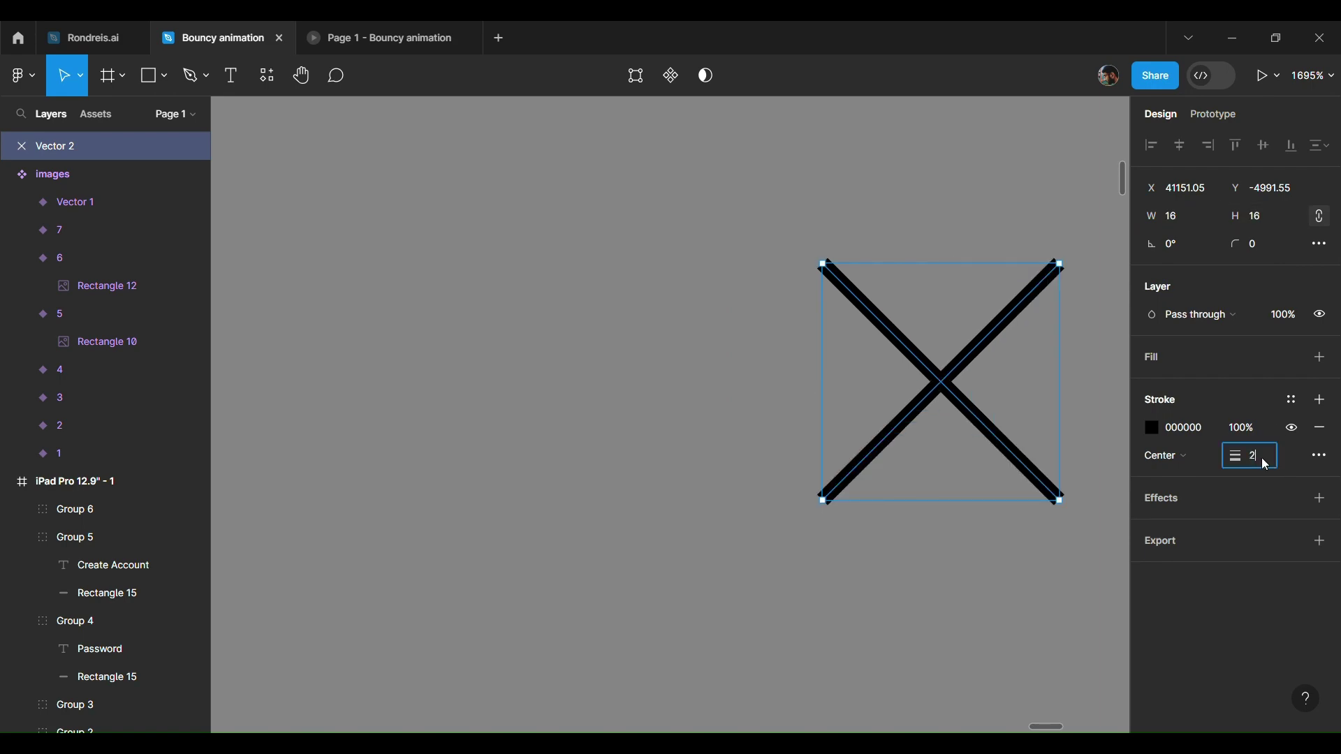
{"action": "type", "text": "2"}
{"action": "key", "text": "Return"}
{"action": "scroll", "coordinate": [723, 417], "scroll_direction": "down", "scroll_amount": 2}
{"action": "scroll", "coordinate": [723, 417], "scroll_direction": "down", "scroll_amount": 10}
- Move the X onto the Sign Up card's top-right corner and give it a grey 808080 stroke
{"action": "left_click", "coordinate": [744, 369]}
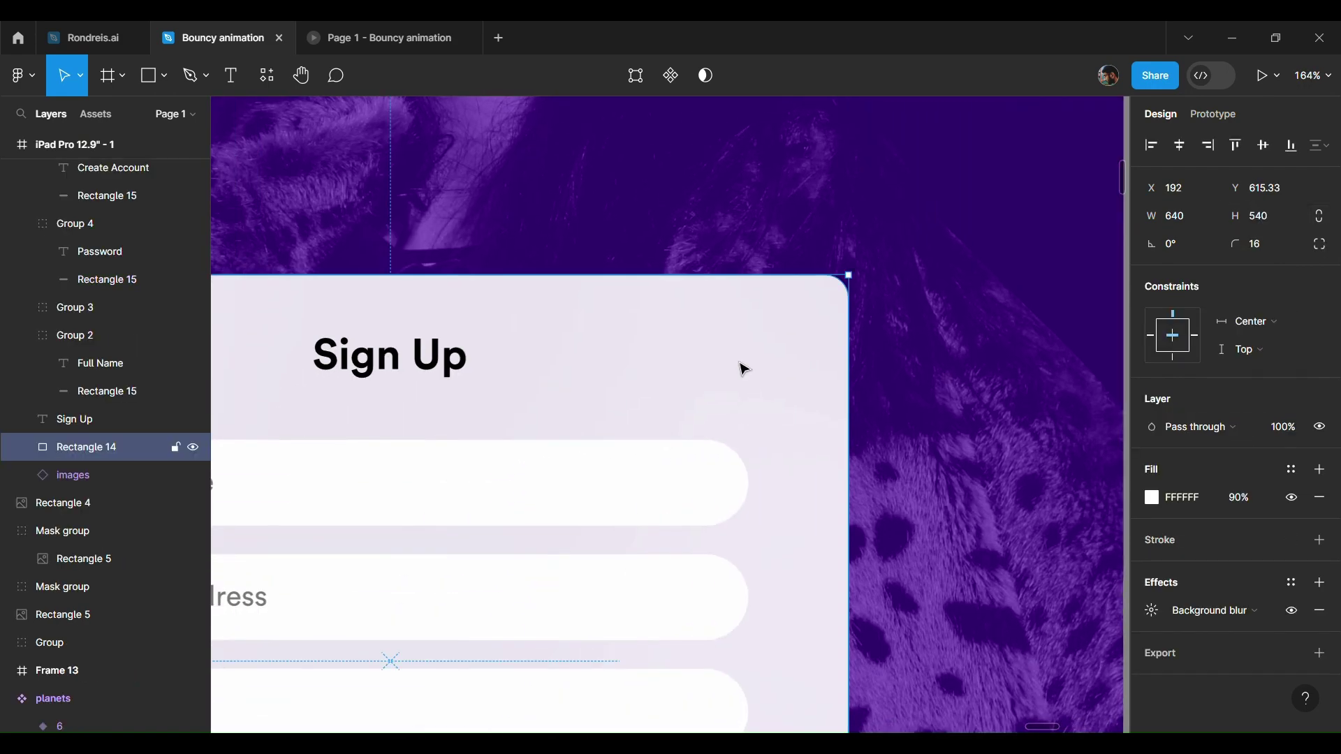
{"action": "scroll", "coordinate": [744, 369], "scroll_direction": "up", "scroll_amount": 3}
{"action": "key", "text": "ctrl+shift+z"}
{"action": "left_click_drag", "start_coordinate": [630, 166], "coordinate": [878, 293]}
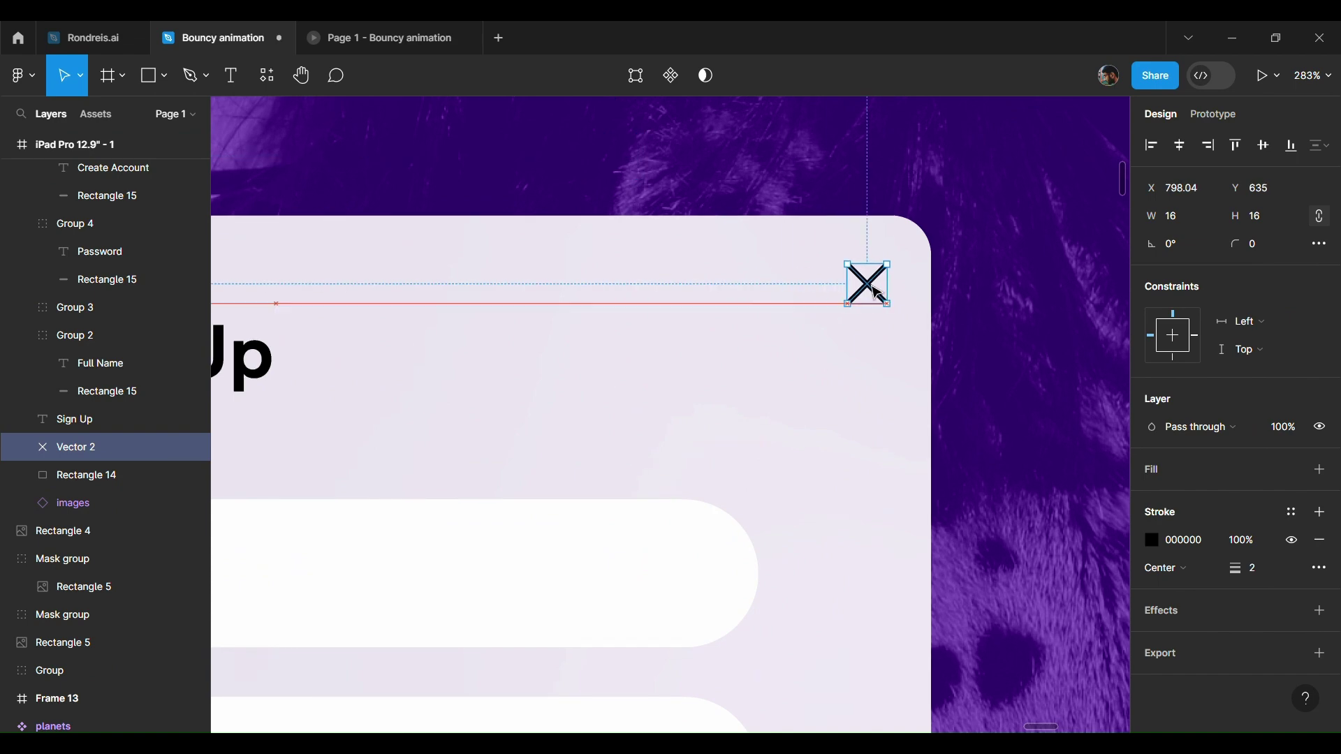
{"action": "left_click", "coordinate": [1152, 540]}
{"action": "left_click", "coordinate": [955, 426]}
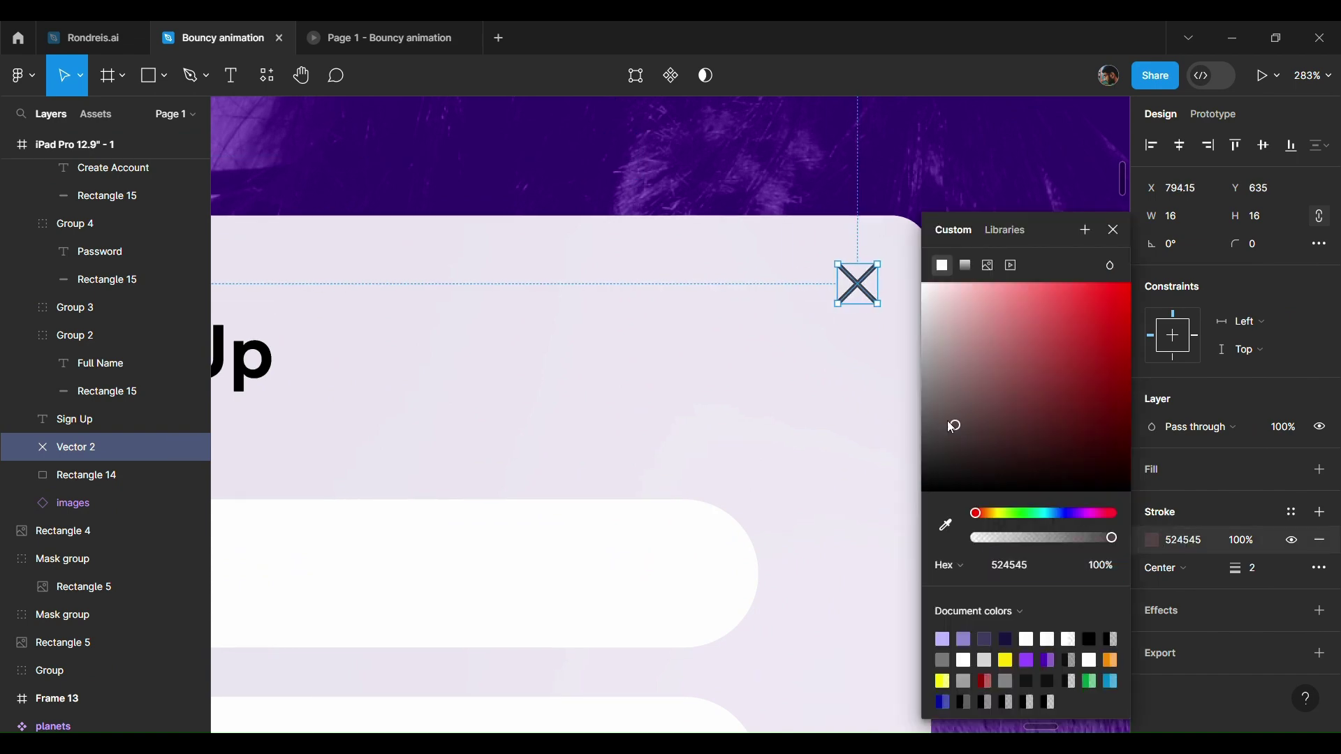
- Adjust the X's height beside the Sign Up title, checking each position in the prototype preview
{"action": "left_click", "coordinate": [410, 39]}
{"action": "left_click", "coordinate": [213, 37]}
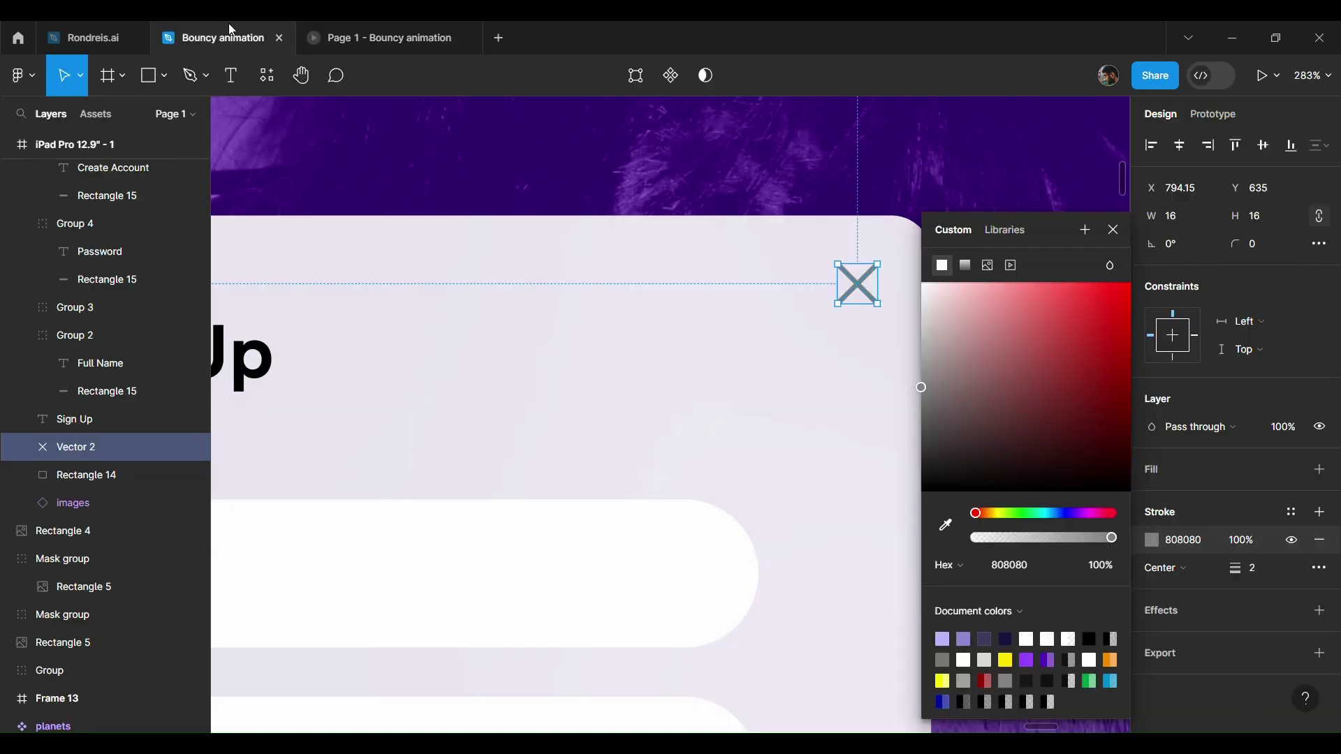
{"action": "left_click_drag", "start_coordinate": [866, 300], "coordinate": [856, 366]}
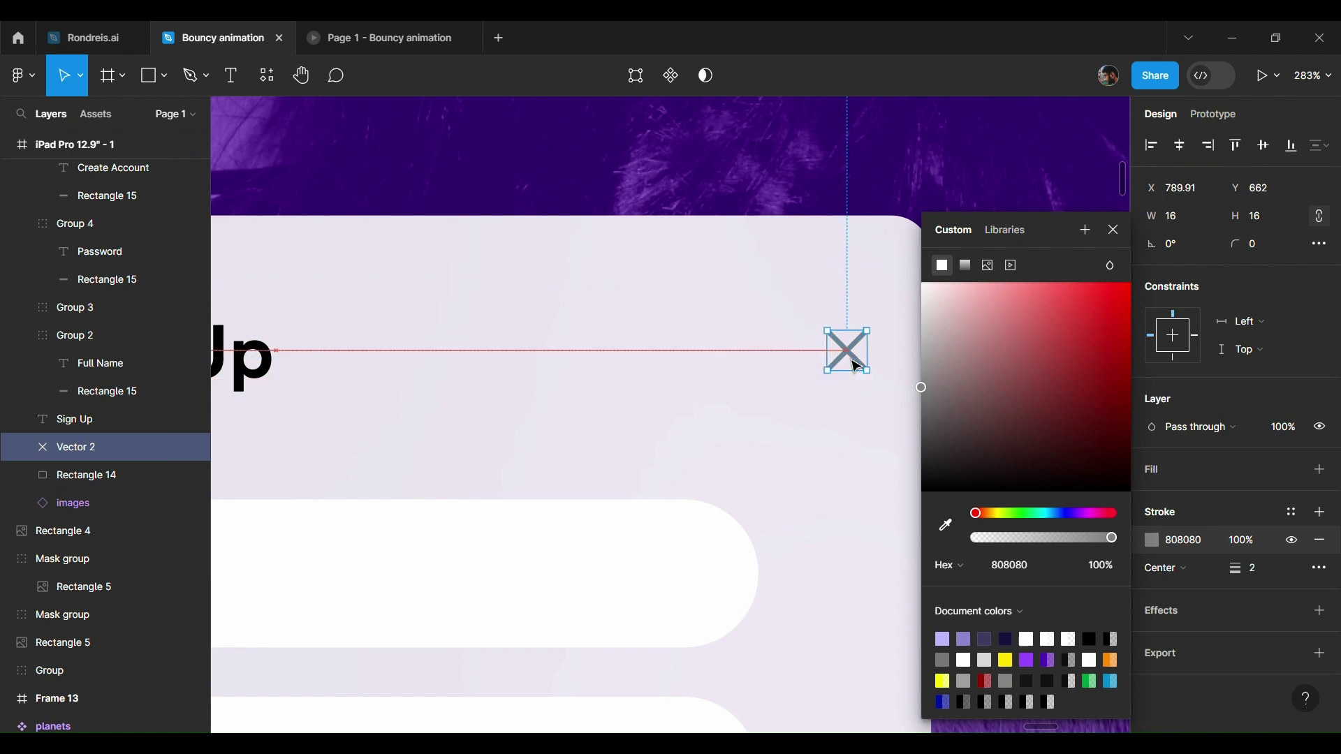
{"action": "left_click", "coordinate": [384, 38]}
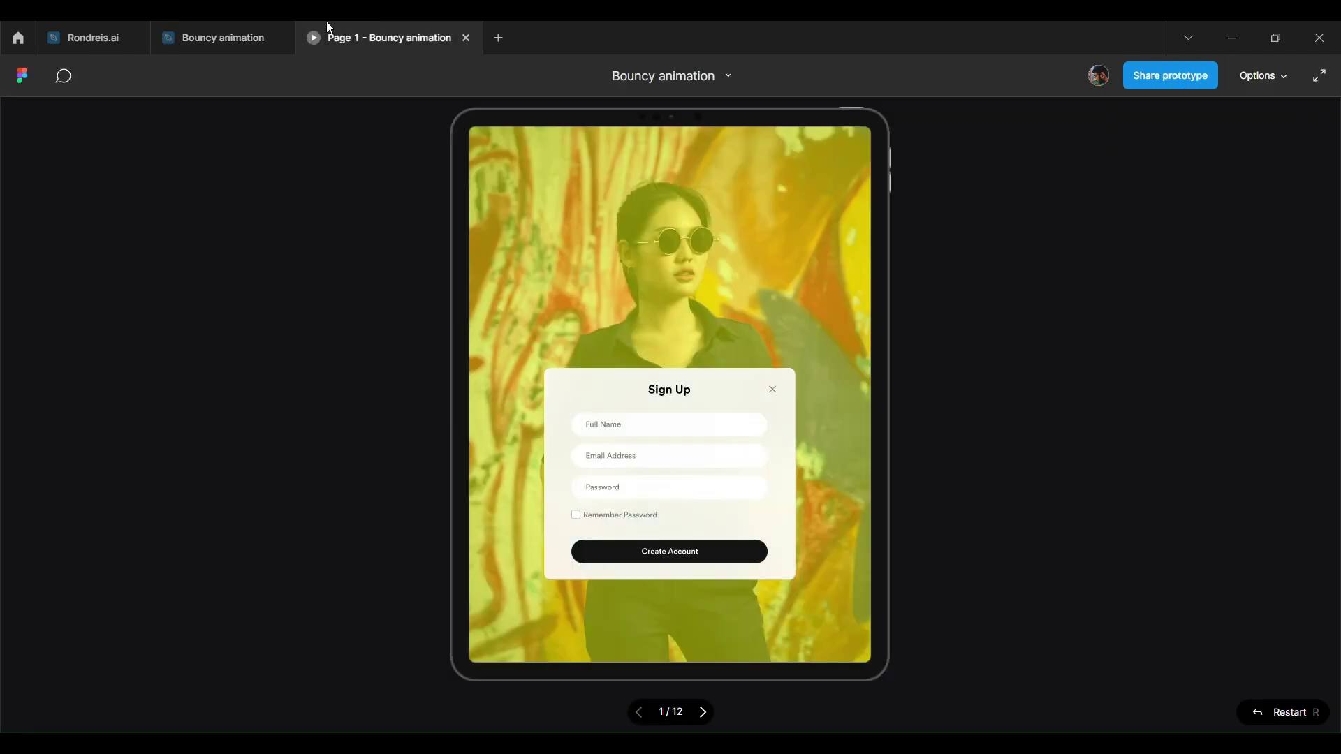
{"action": "left_click", "coordinate": [213, 37]}
{"action": "left_click_drag", "start_coordinate": [806, 359], "coordinate": [858, 322]}
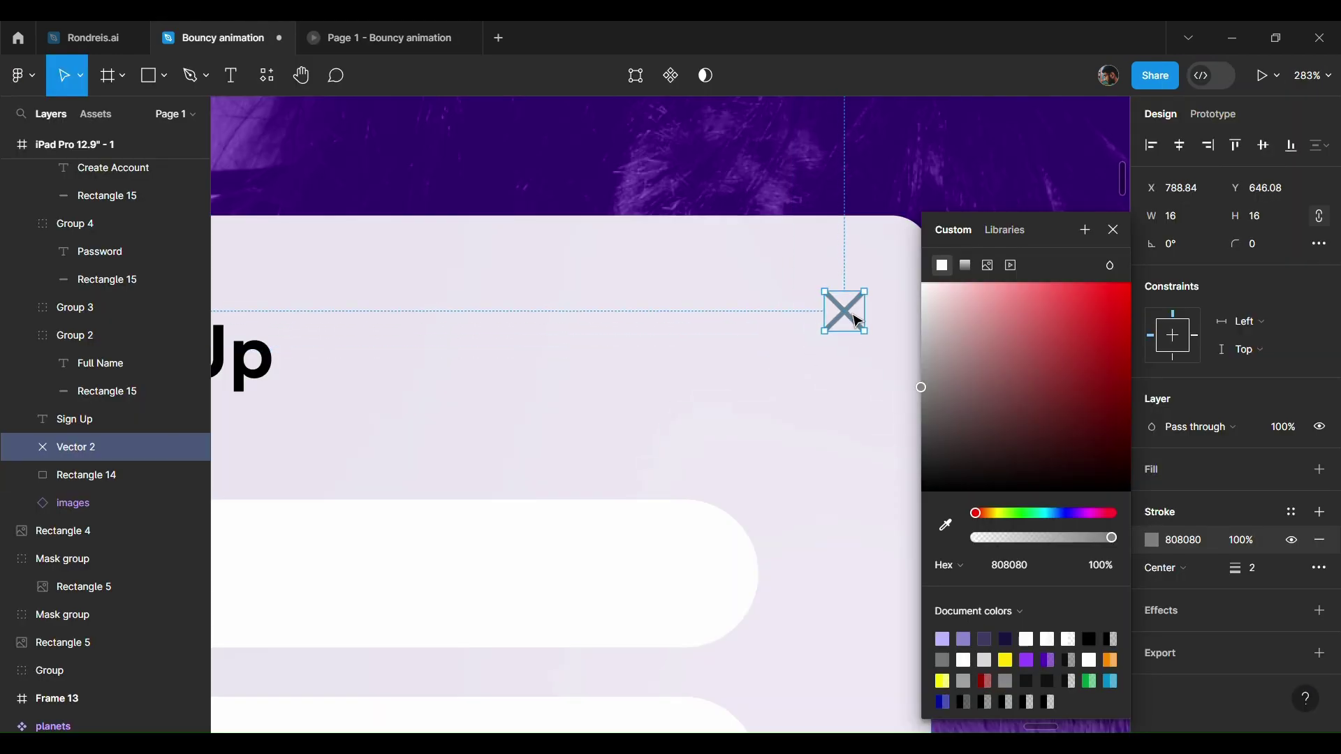
{"action": "left_click", "coordinate": [374, 38]}
{"action": "left_click", "coordinate": [194, 33]}
- Fine-tune the X's corner position, preview it, then close the colour picker and deselect
{"action": "scroll", "coordinate": [748, 318], "scroll_direction": "right", "scroll_amount": 3}
{"action": "left_click_drag", "start_coordinate": [749, 318], "coordinate": [733, 324]}
{"action": "left_click", "coordinate": [397, 31]}
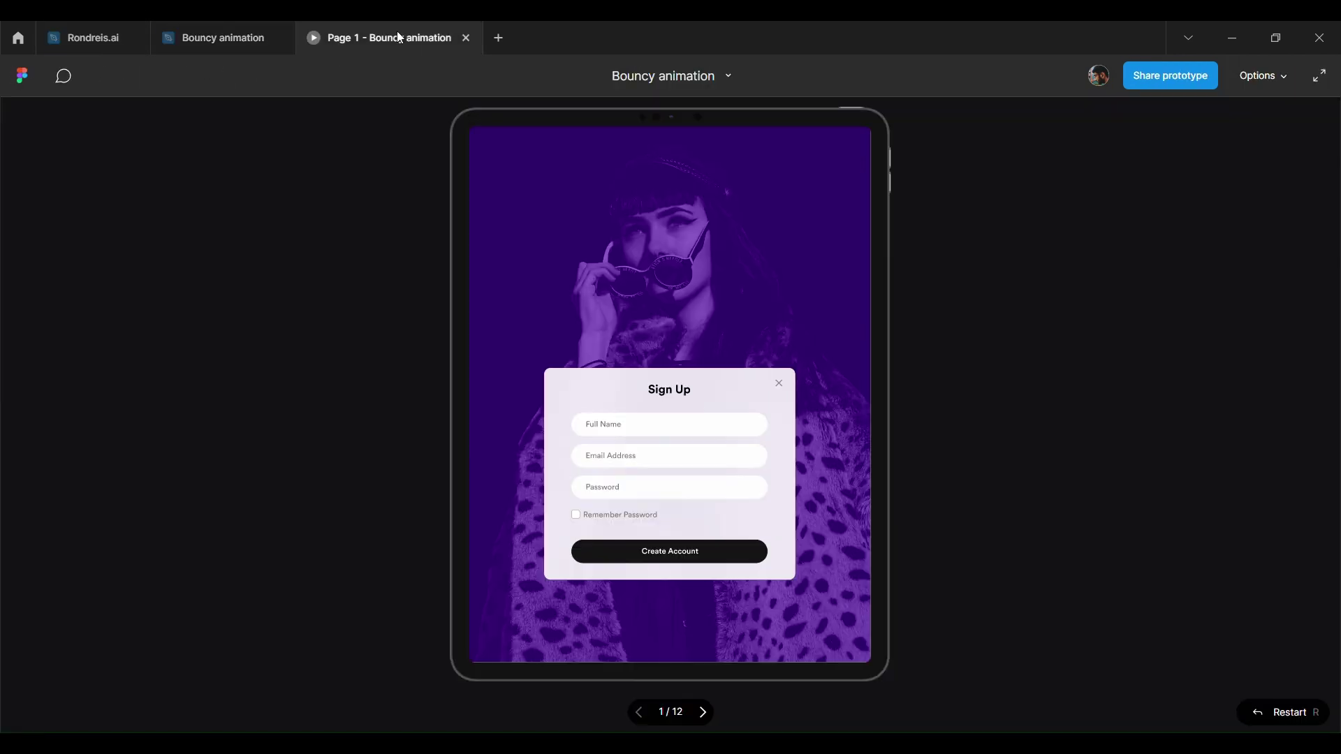
{"action": "left_click", "coordinate": [189, 31]}
{"action": "left_click", "coordinate": [1115, 242]}
{"action": "scroll", "coordinate": [873, 336], "scroll_direction": "down", "scroll_amount": 10, "text": "ctrl"}
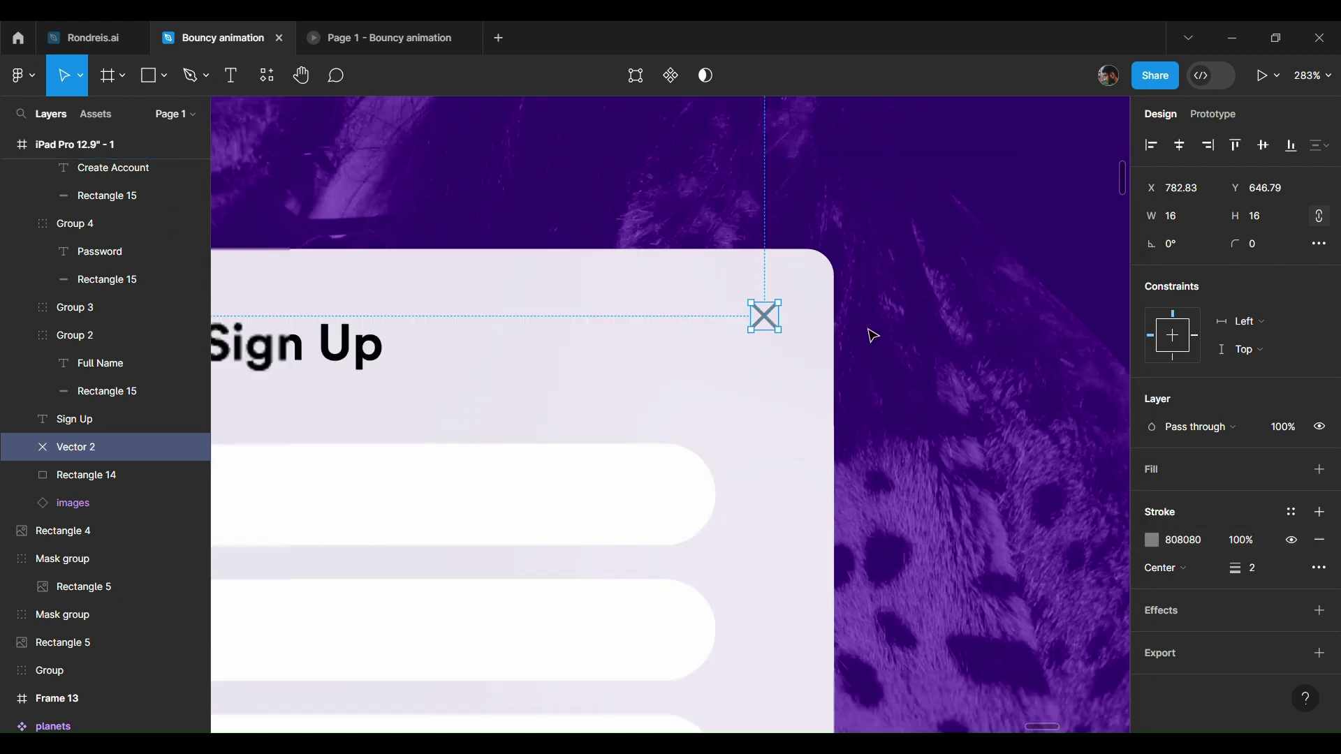
{"action": "left_click", "coordinate": [1026, 317]}
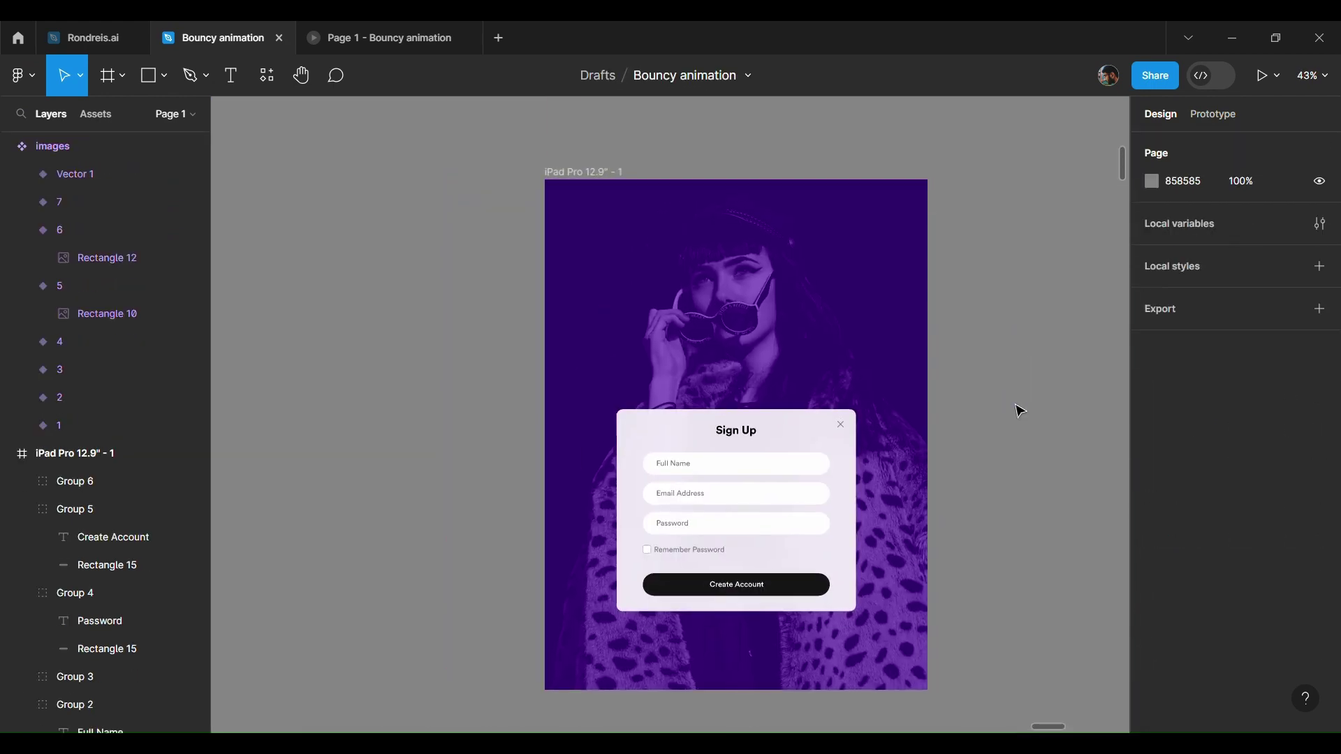
- Play the prototype on the iPad Pro at actual size, then fit it to the screen
{"action": "key", "text": "ctrl+alt+Return"}
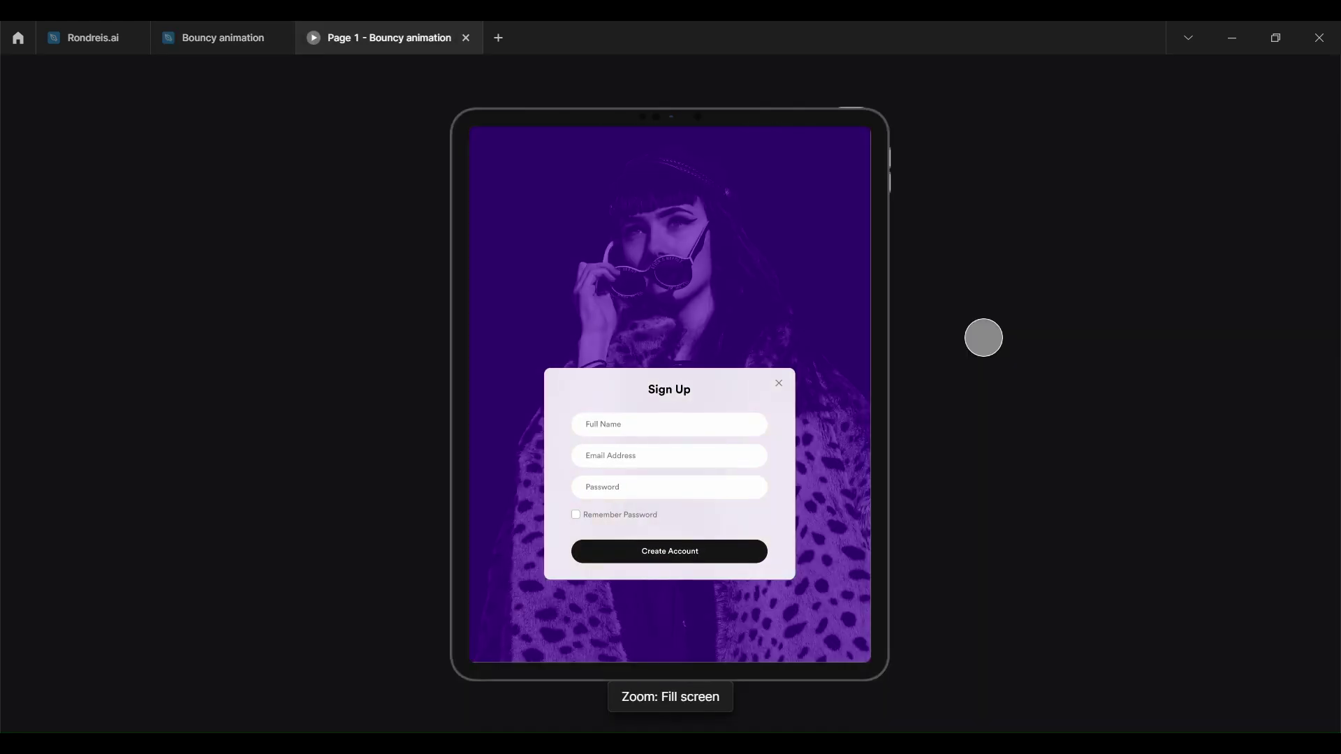
{"action": "key", "text": "shift+0"}
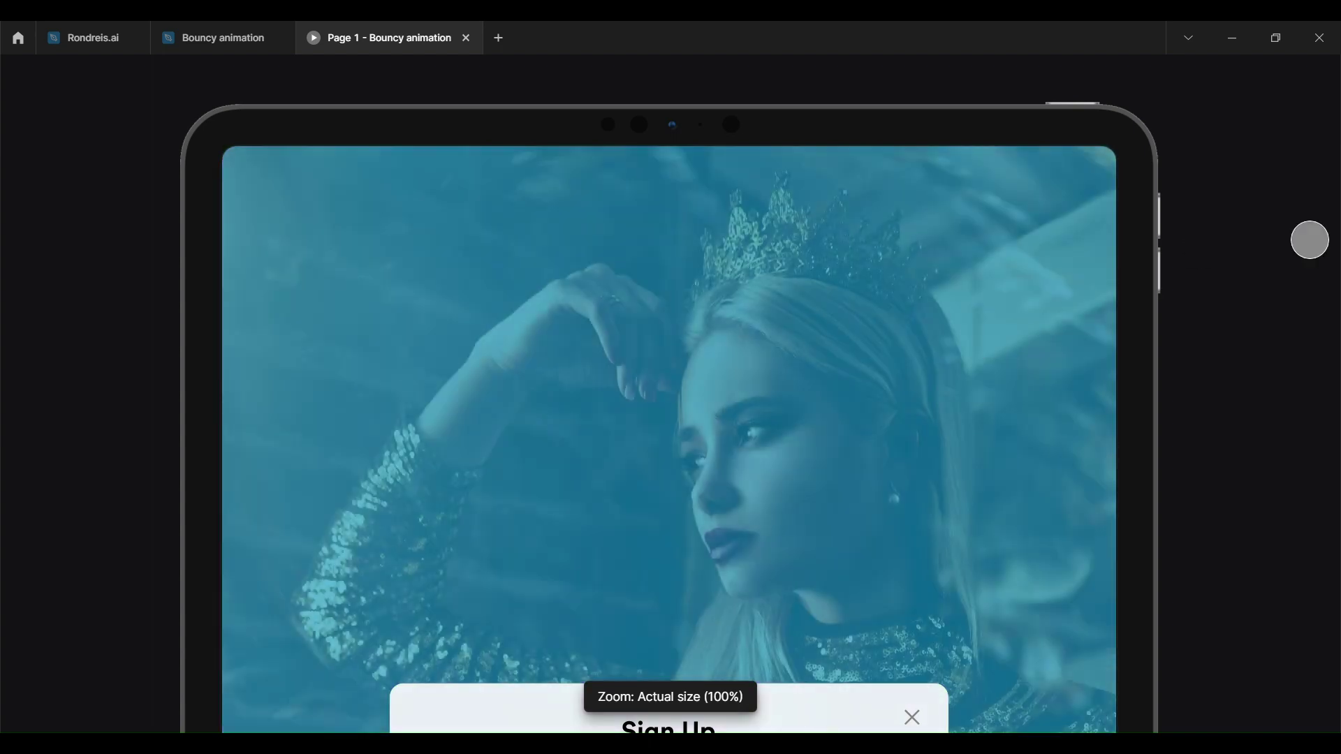
{"action": "scroll", "coordinate": [1255, 159], "scroll_direction": "down", "scroll_amount": 3}
{"action": "scroll", "coordinate": [1255, 159], "scroll_direction": "down", "scroll_amount": 1}
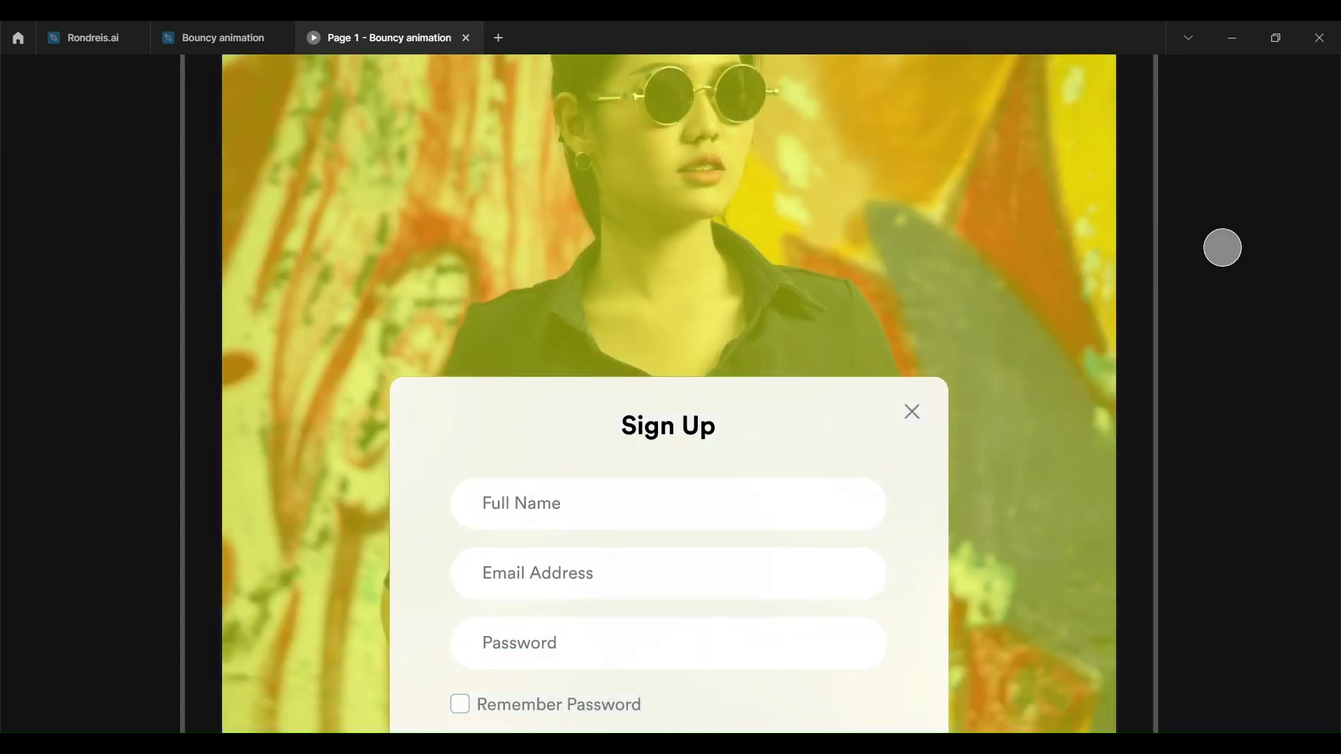
{"action": "scroll", "coordinate": [1230, 174], "scroll_direction": "down", "scroll_amount": 2}
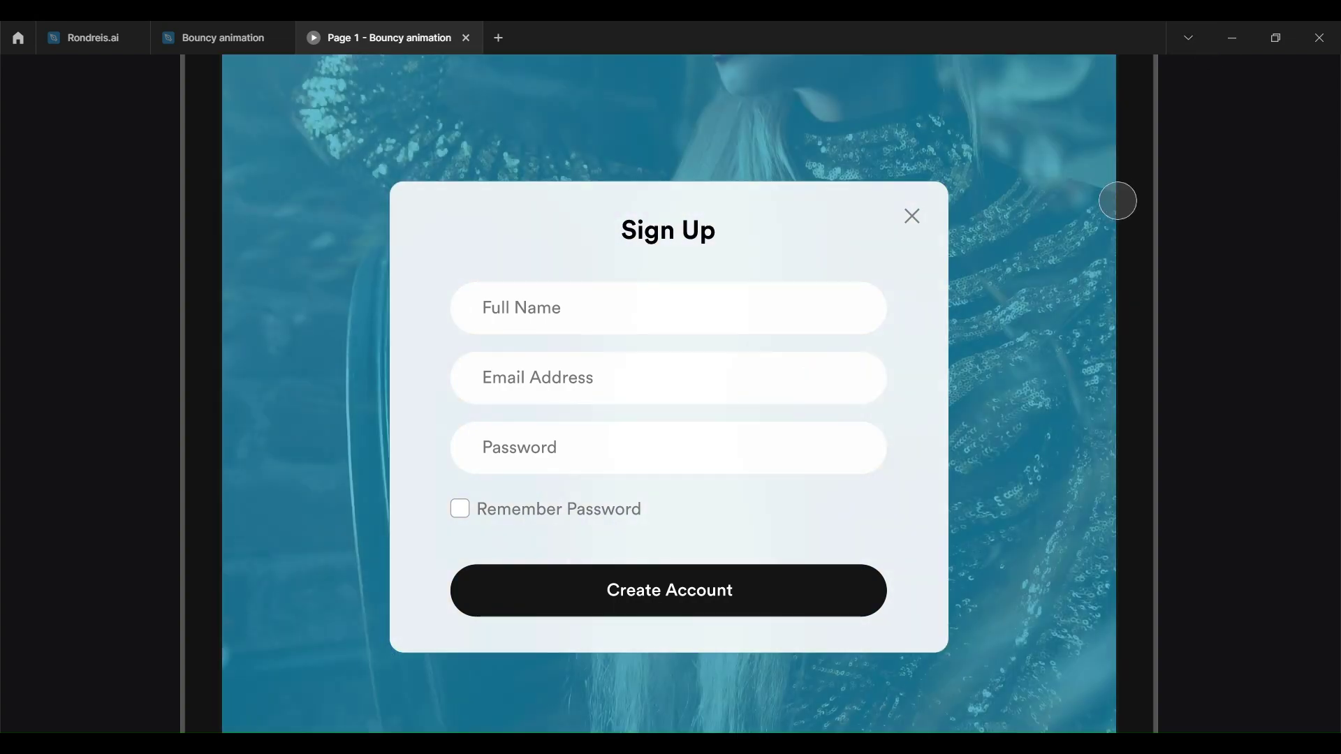
{"action": "scroll", "coordinate": [1241, 372], "scroll_direction": "down", "scroll_amount": 3}
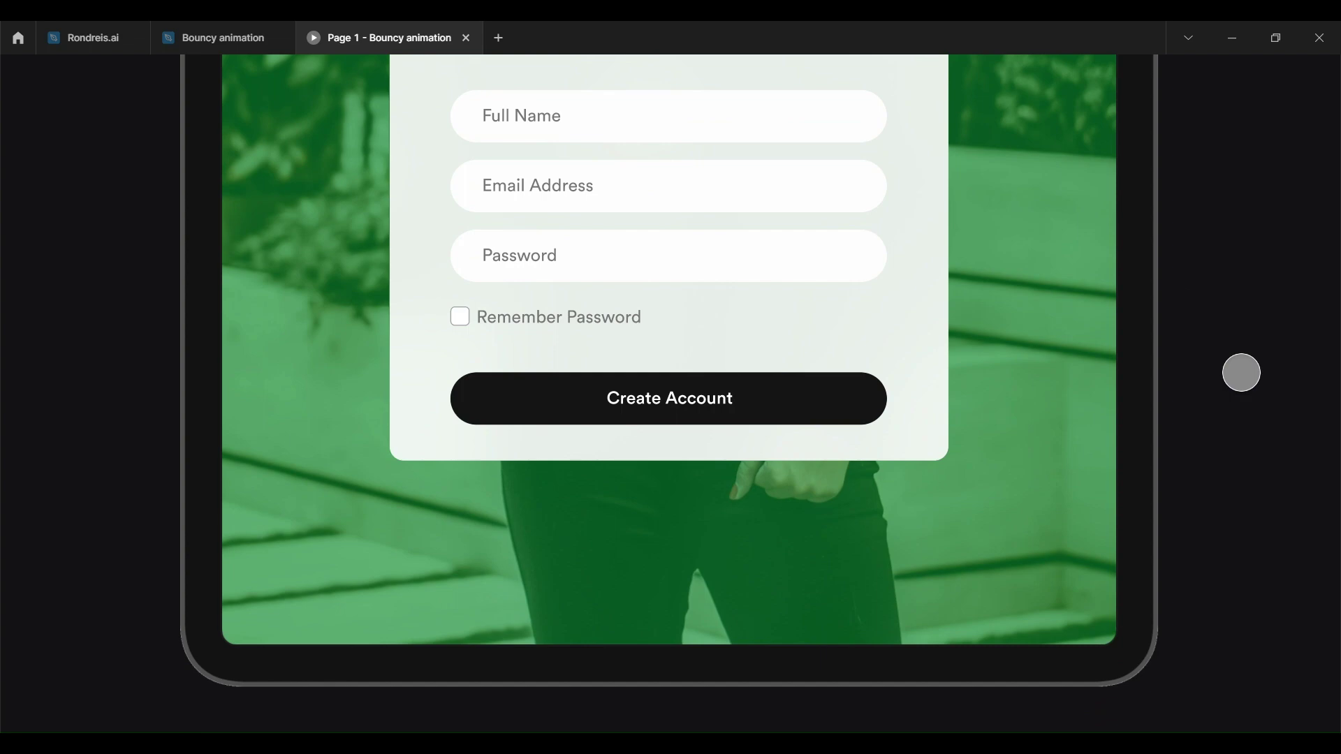
{"action": "scroll", "coordinate": [1241, 372], "scroll_direction": "up", "scroll_amount": 10}
{"action": "key", "text": "z"}
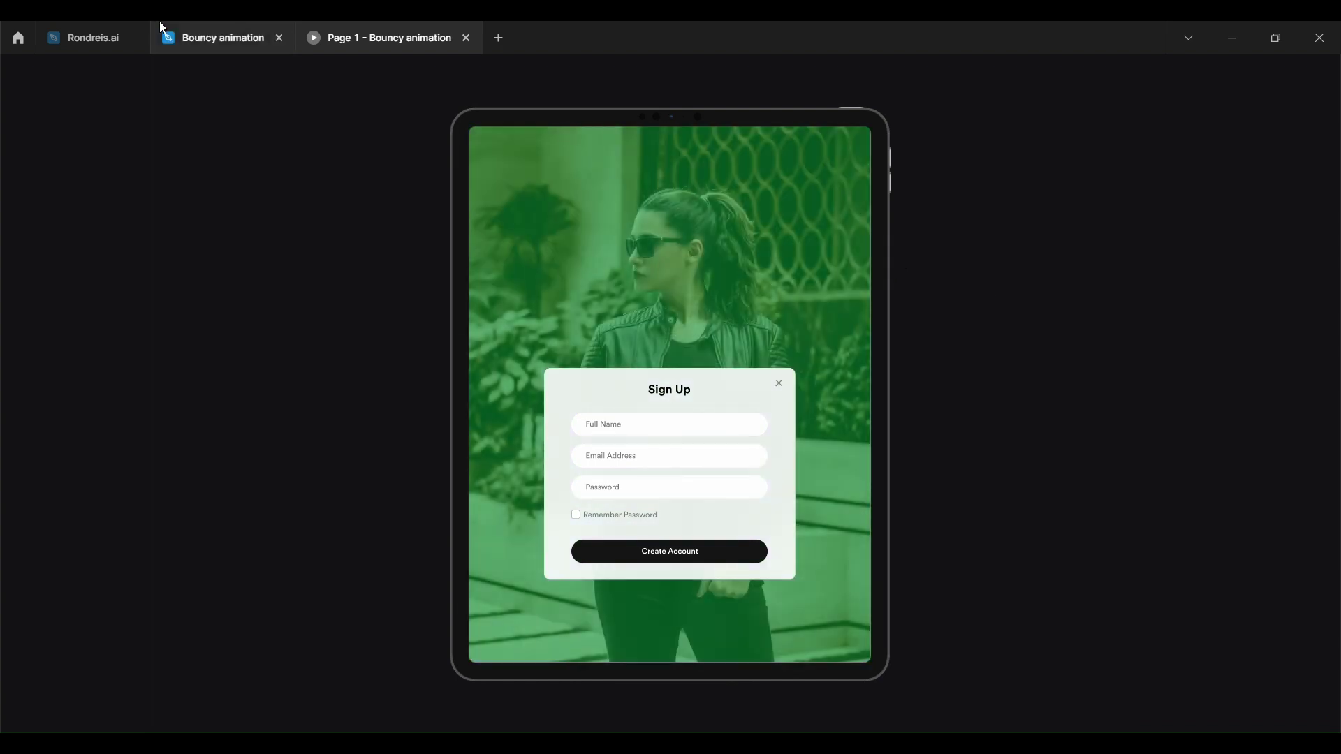
- Set the iPad Pro 12.9" preview device to landscape orientation in the prototype settings
{"action": "left_click", "coordinate": [162, 28]}
{"action": "scroll", "coordinate": [793, 284], "scroll_direction": "down", "scroll_amount": 3}
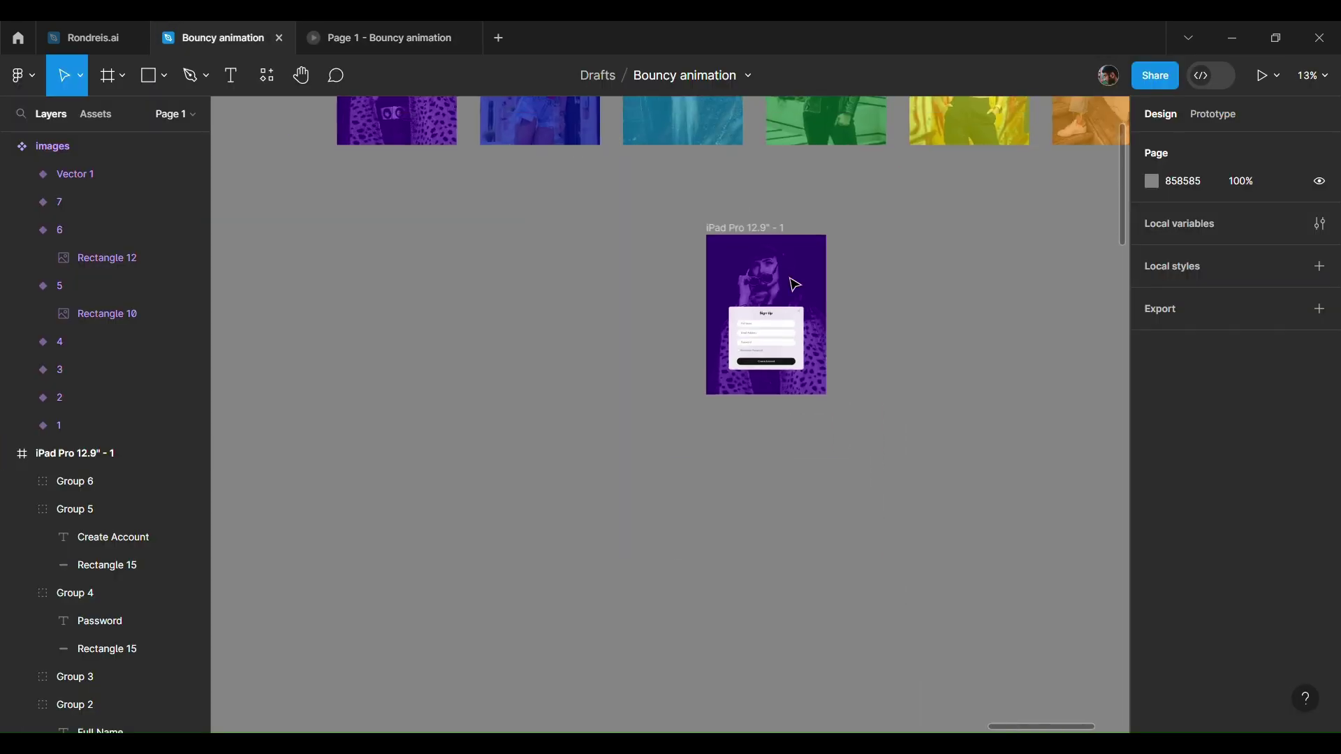
{"action": "scroll", "coordinate": [795, 284], "scroll_direction": "down", "scroll_amount": 3}
{"action": "scroll", "coordinate": [794, 284], "scroll_direction": "up", "scroll_amount": 2}
{"action": "scroll", "coordinate": [795, 284], "scroll_direction": "up", "scroll_amount": 1}
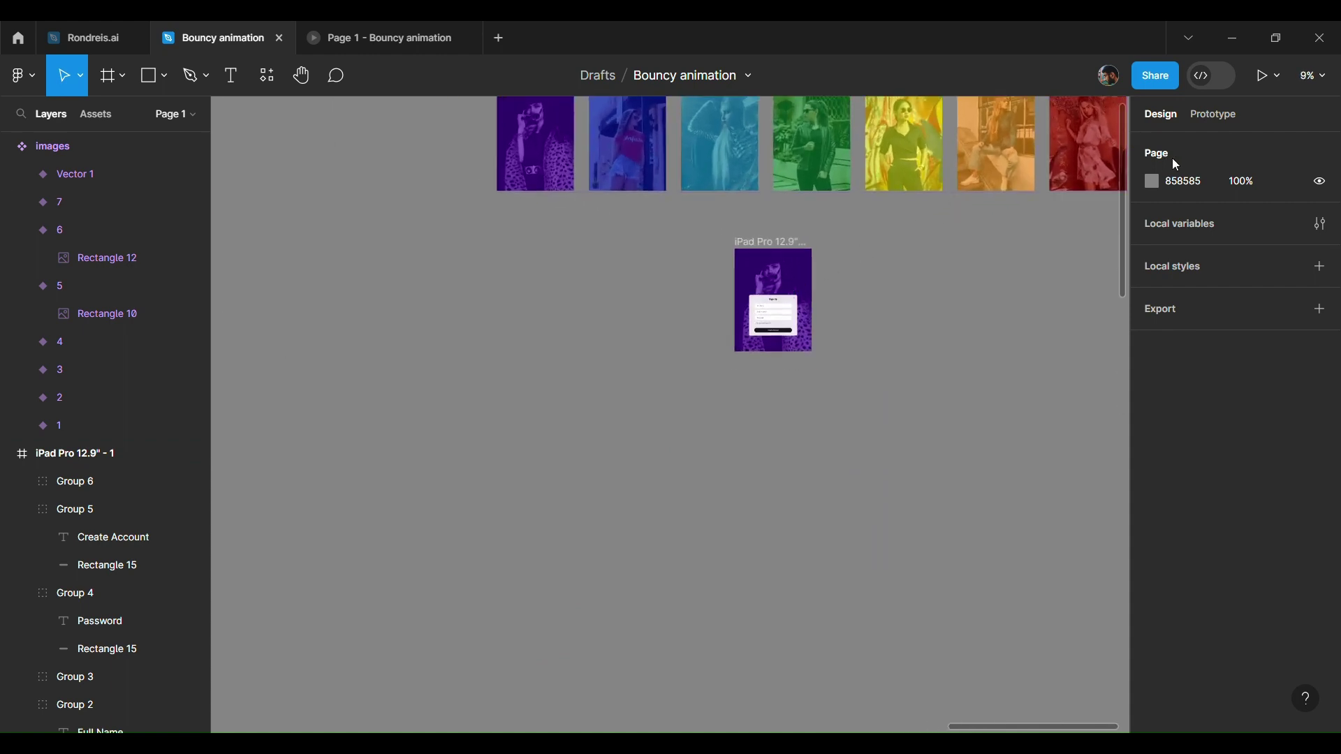
{"action": "left_click", "coordinate": [1214, 119]}
{"action": "left_click", "coordinate": [1320, 183]}
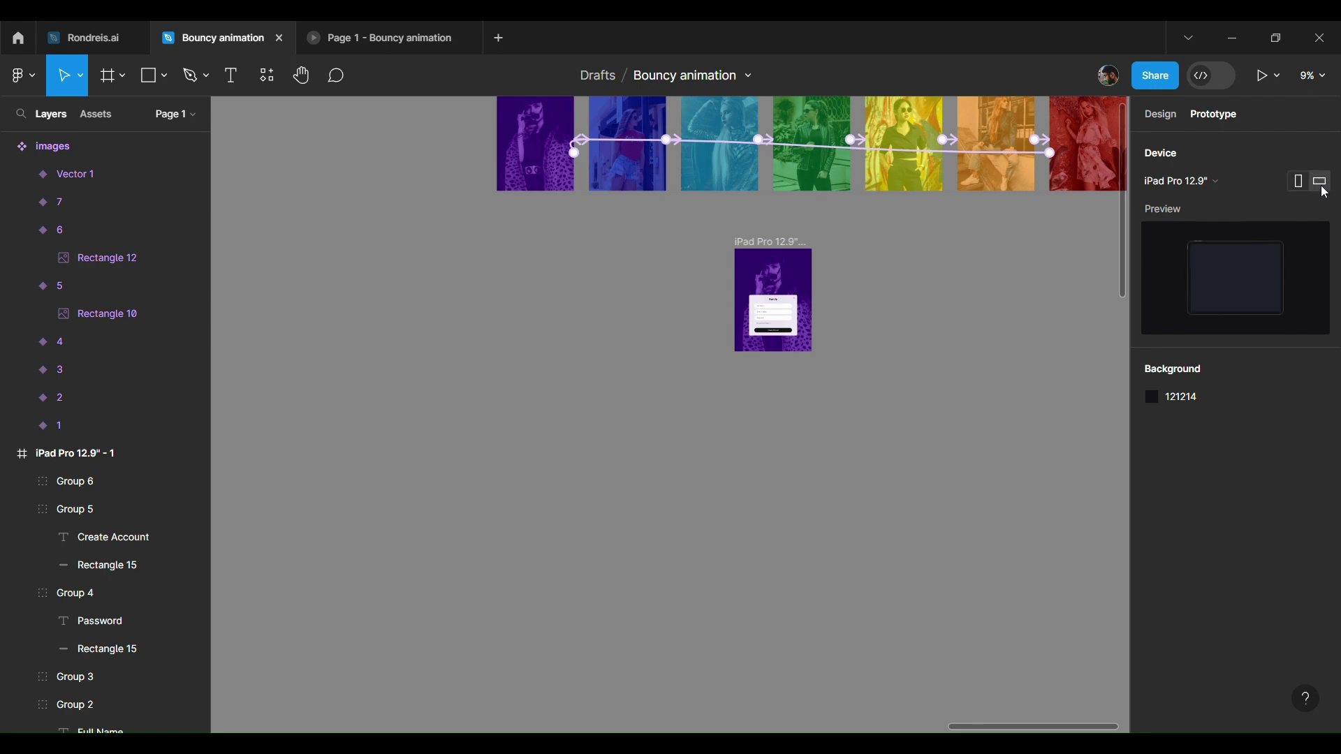
- Present the prototype in landscape to check the portrait design, then return to Design
{"action": "left_click", "coordinate": [421, 24]}
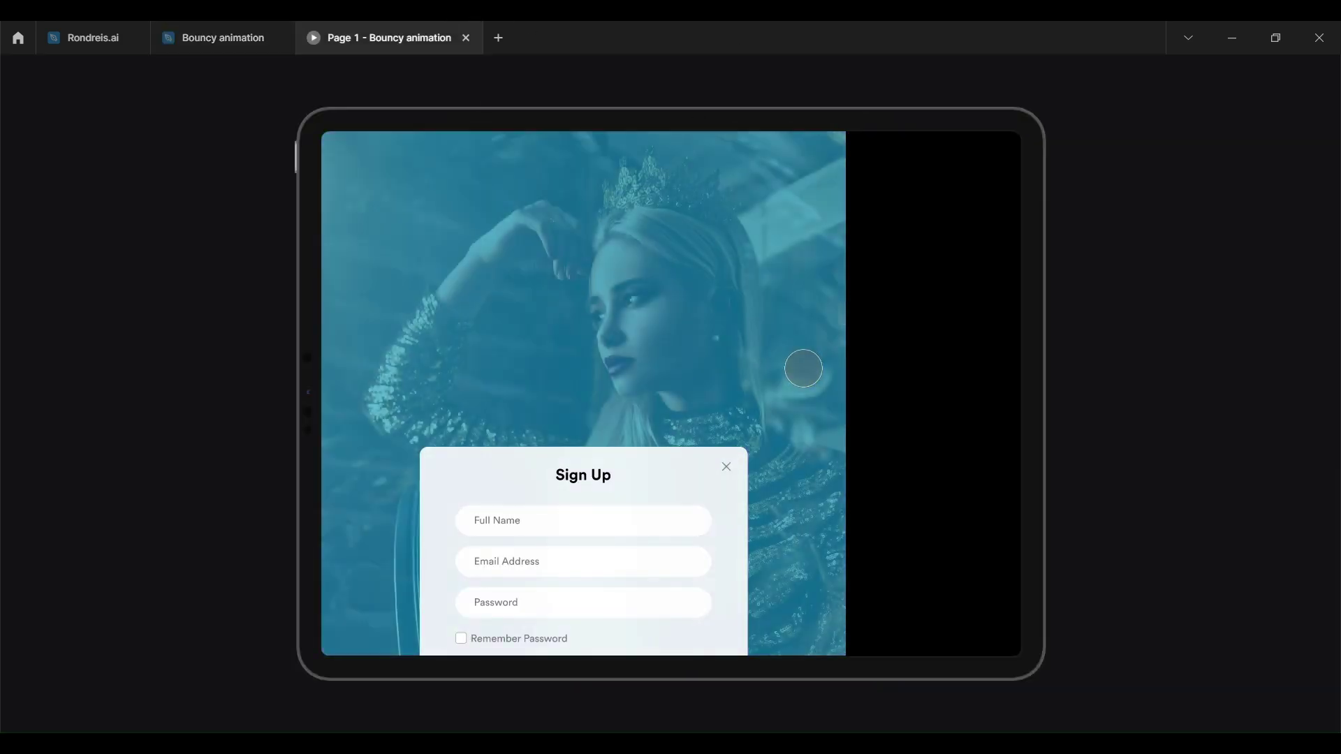
{"action": "left_click", "coordinate": [188, 28]}
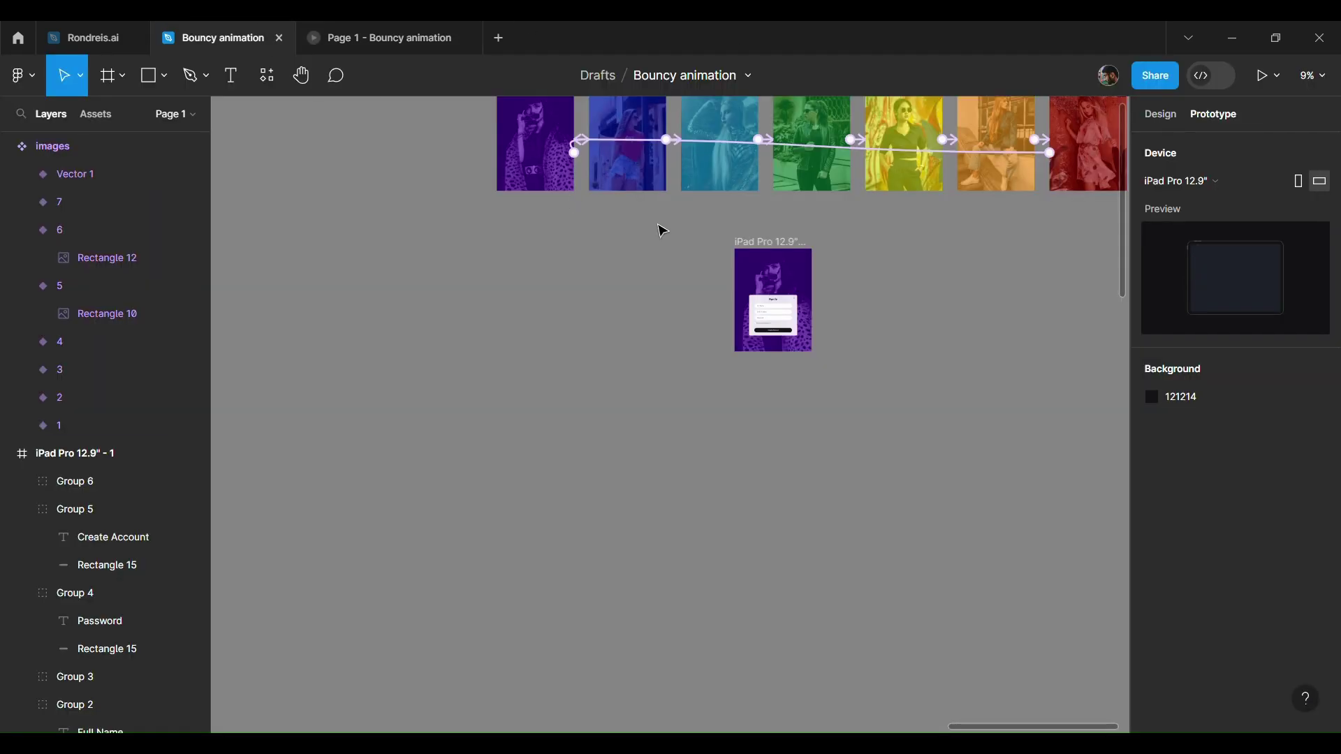
{"action": "left_click", "coordinate": [1160, 114]}
{"action": "scroll", "coordinate": [768, 285], "scroll_direction": "up", "scroll_amount": 3}
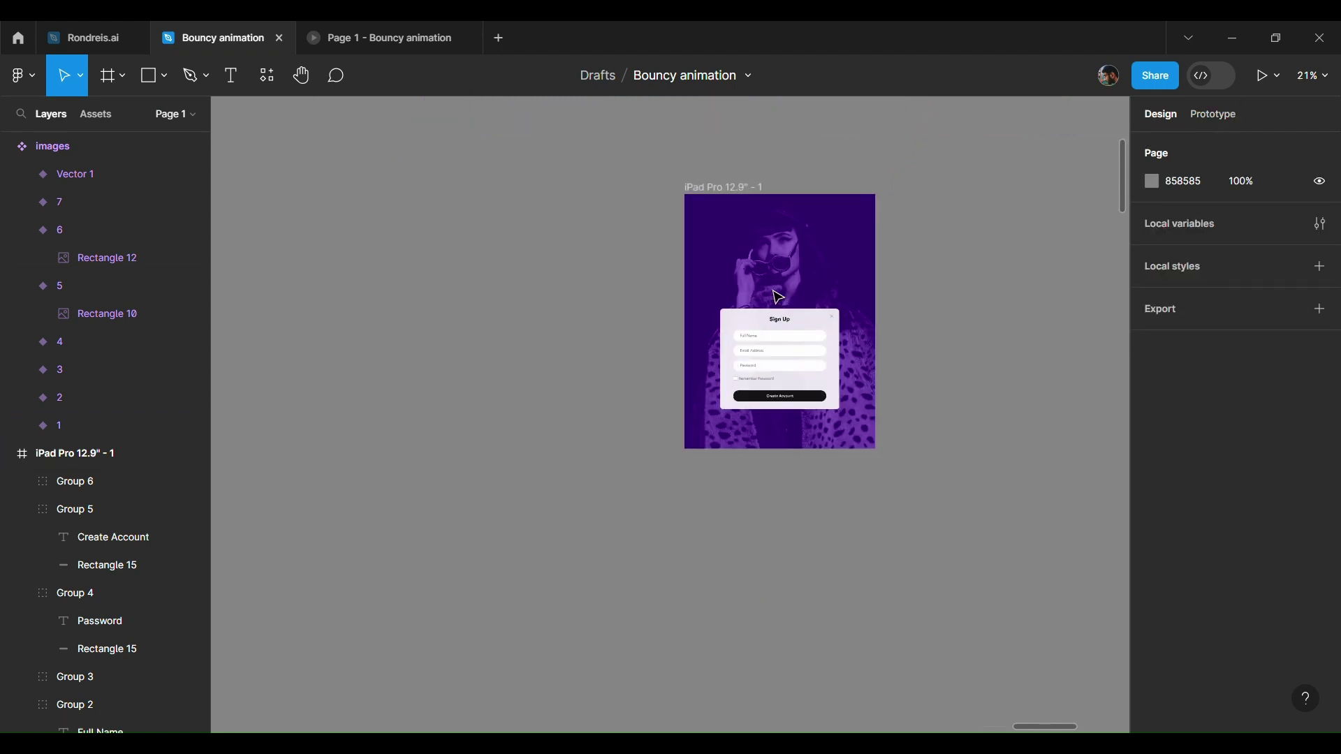
- Group the card rectangle, Sign Up title, X, three fields, Remember row and Create Account button
{"action": "left_click", "coordinate": [792, 344]}
{"action": "scroll", "coordinate": [829, 312], "scroll_direction": "up", "scroll_amount": 3}
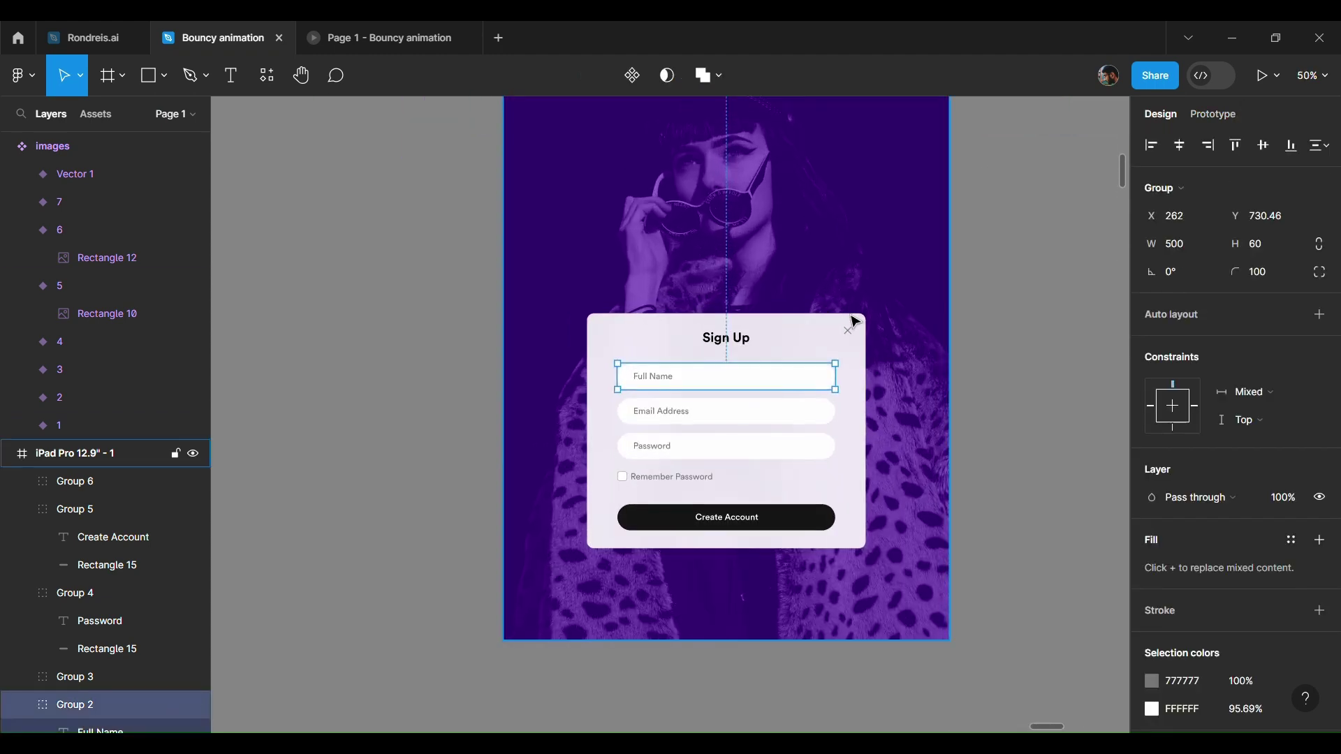
{"action": "left_click", "coordinate": [865, 334]}
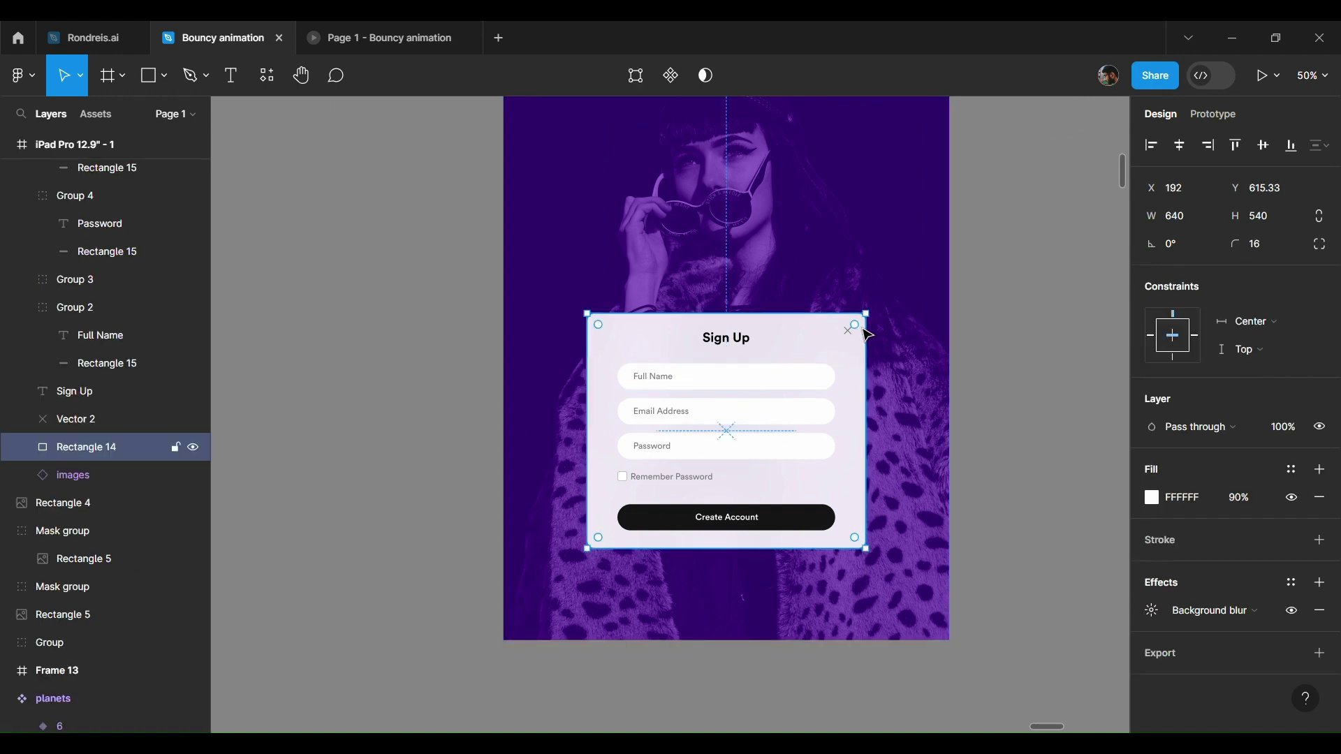
{"action": "left_click", "coordinate": [743, 350], "text": "shift"}
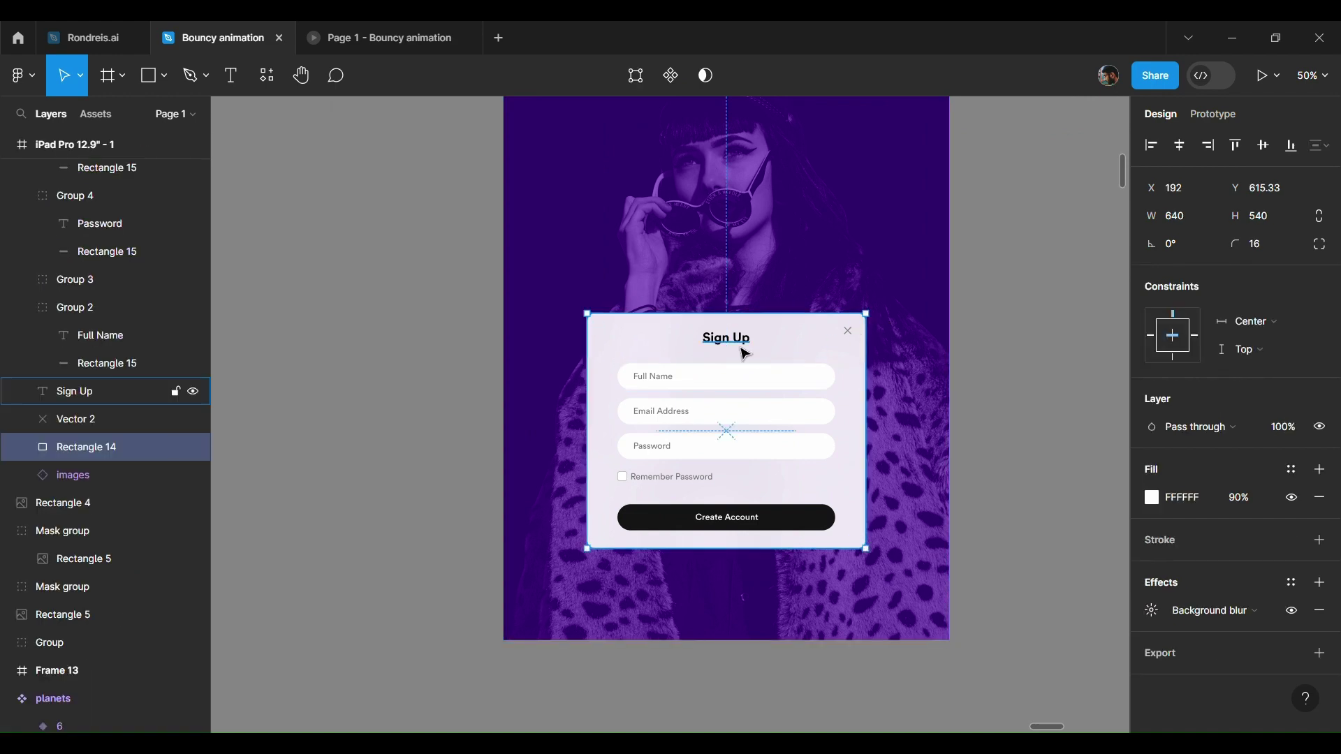
{"action": "left_click", "coordinate": [859, 340], "text": "shift"}
{"action": "left_click", "coordinate": [795, 389], "text": "shift"}
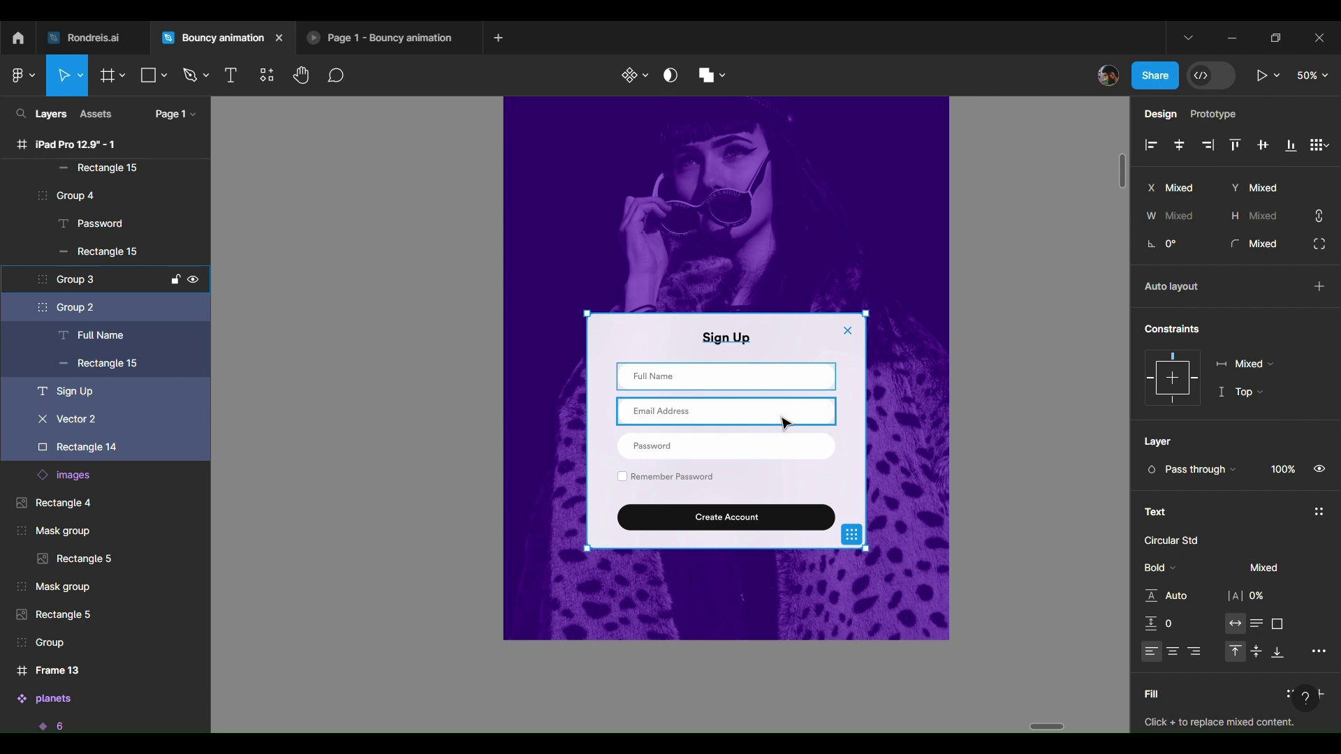
{"action": "left_click", "coordinate": [785, 422], "text": "shift"}
{"action": "left_click", "coordinate": [780, 454], "text": "shift"}
{"action": "left_click", "coordinate": [668, 484], "text": "shift"}
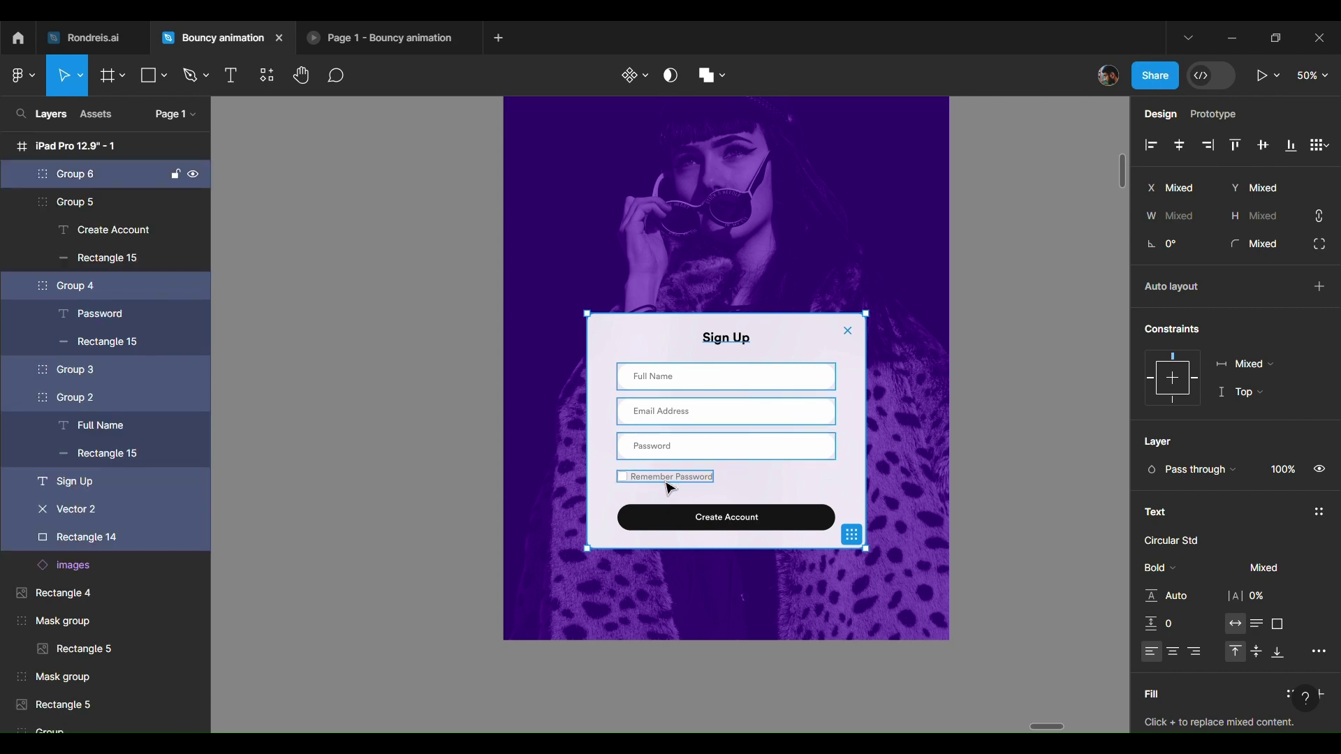
{"action": "left_click", "coordinate": [674, 510], "text": "shift"}
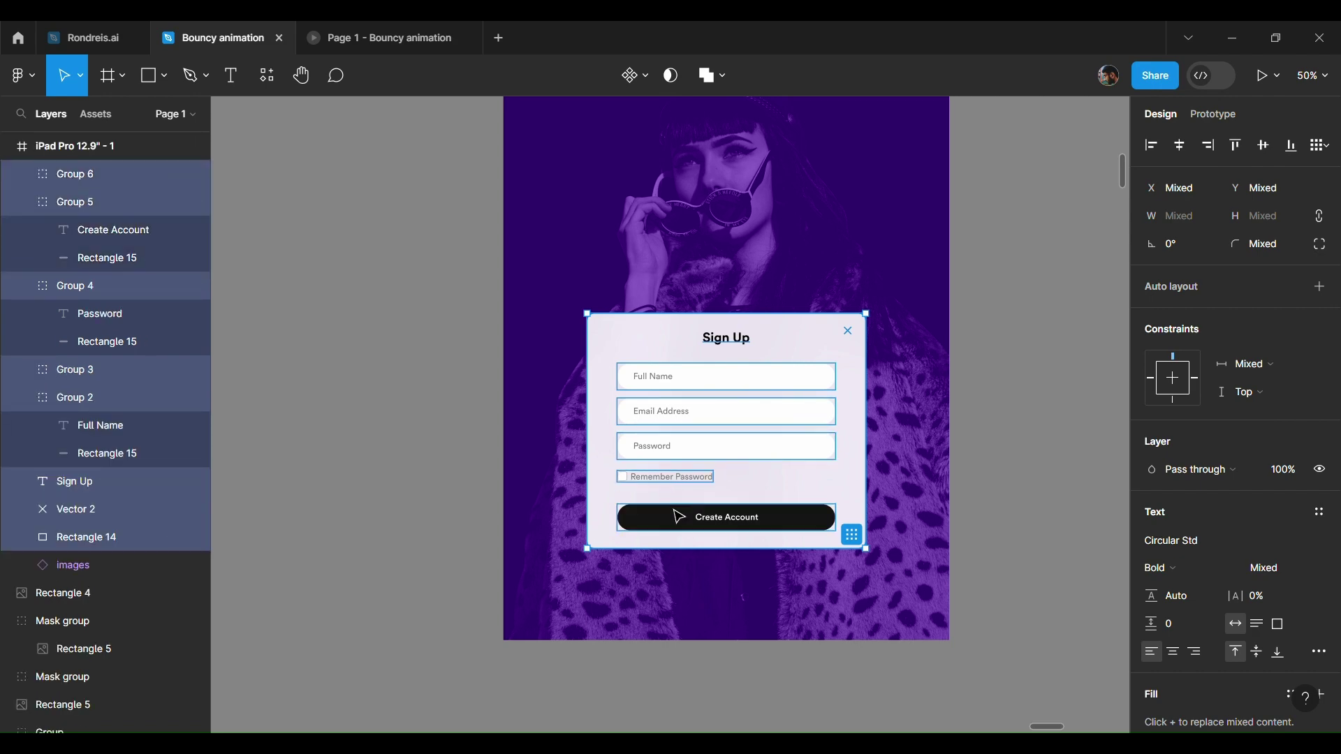
{"action": "key", "text": "ctrl+g"}
- Turn the card group into a frame and move it higher on the iPad, checking the preview
{"action": "right_click", "coordinate": [667, 426]}
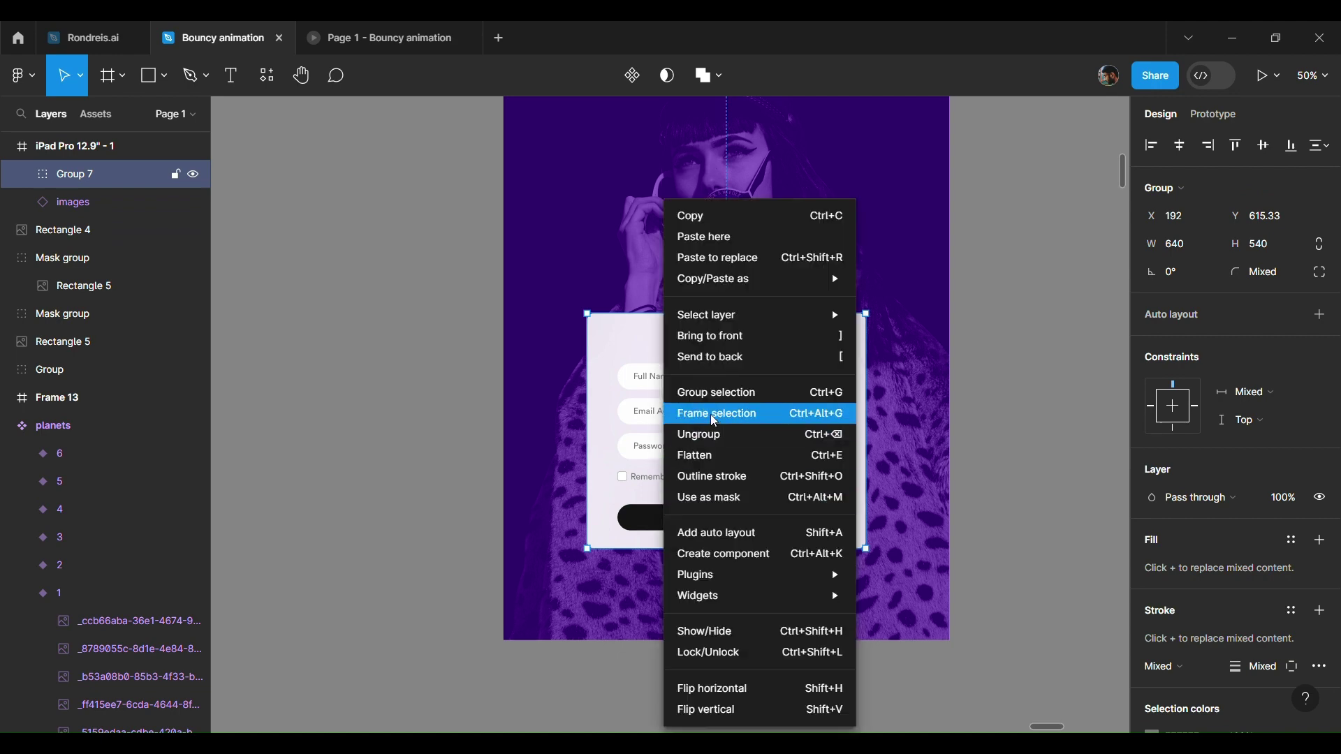
{"action": "left_click", "coordinate": [713, 421]}
{"action": "left_click_drag", "start_coordinate": [720, 425], "coordinate": [718, 314]}
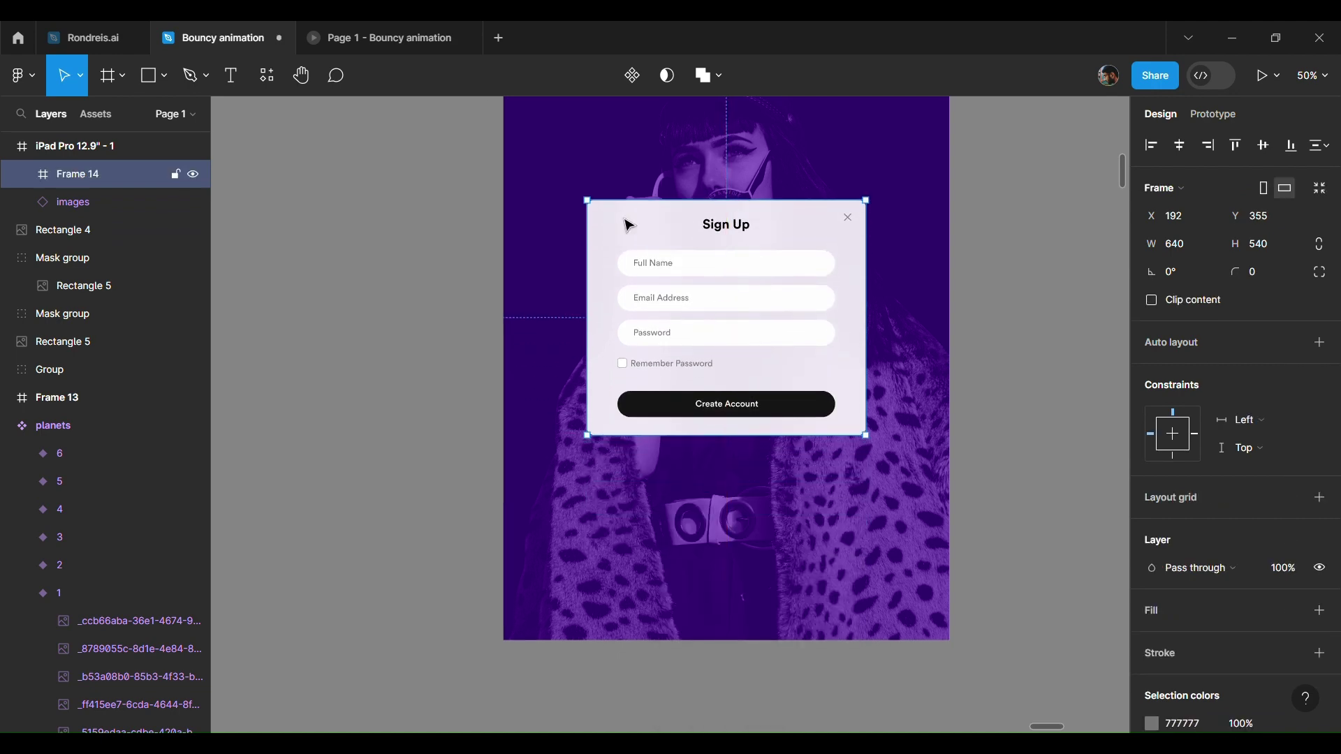
{"action": "left_click", "coordinate": [409, 28]}
{"action": "left_click", "coordinate": [228, 28]}
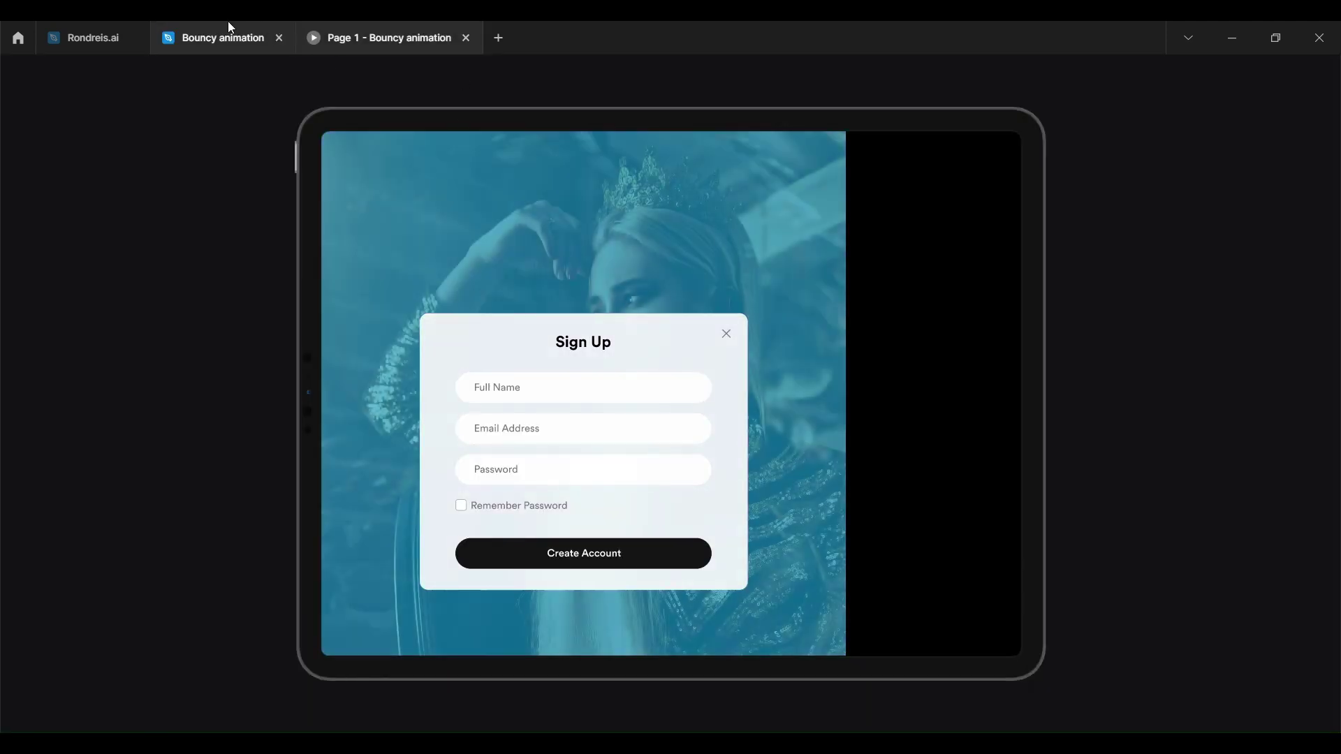
{"action": "left_click_drag", "start_coordinate": [681, 305], "coordinate": [679, 270]}
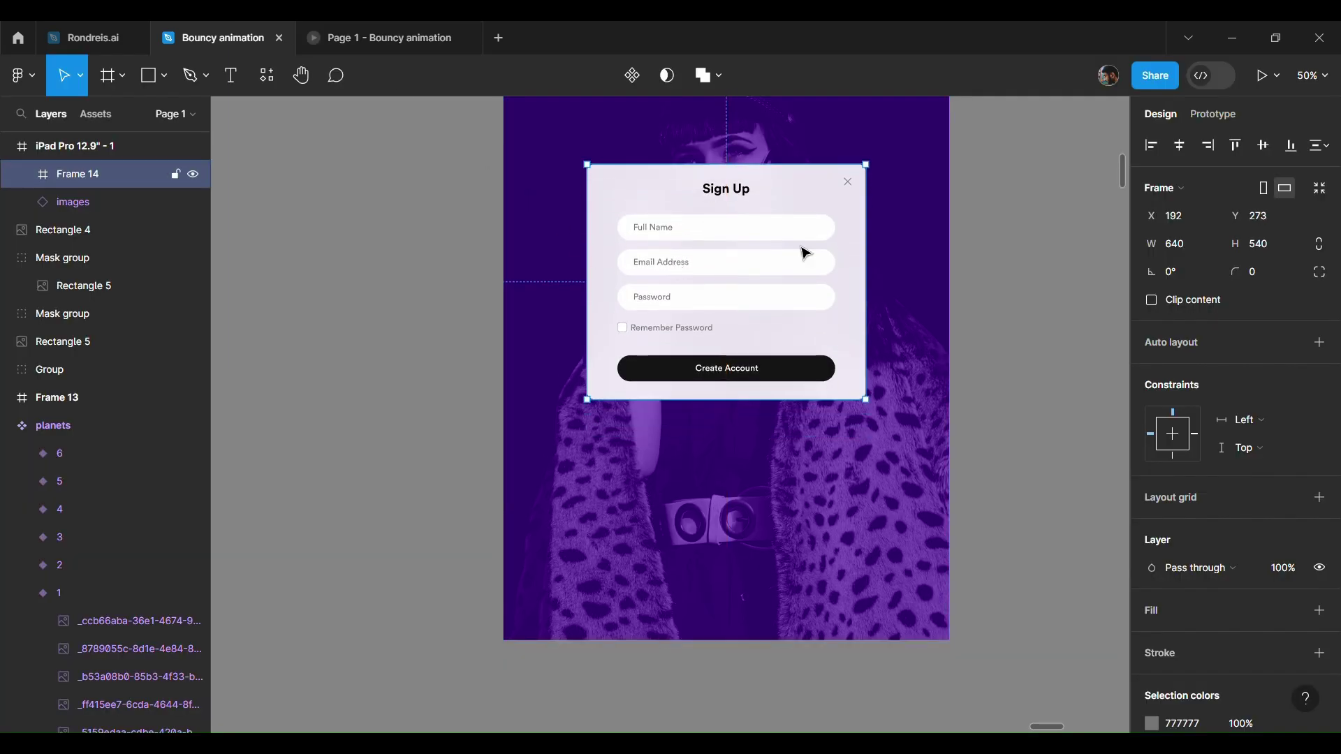
- Give the card frame a Center horizontal constraint, then select the iPad frame
{"action": "left_click", "coordinate": [1180, 146]}
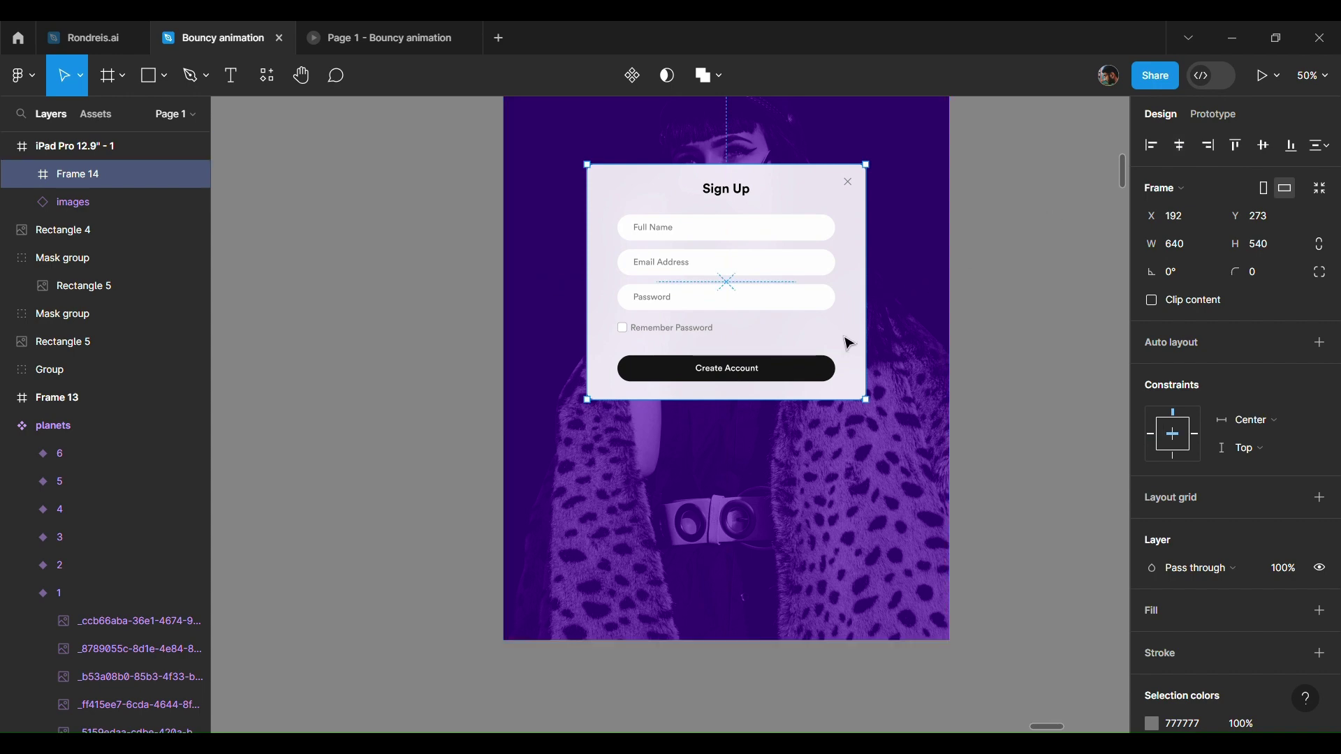
{"action": "scroll", "coordinate": [847, 342], "scroll_direction": "down", "scroll_amount": 5}
{"action": "scroll", "coordinate": [847, 342], "scroll_direction": "up", "scroll_amount": 3}
{"action": "scroll", "coordinate": [847, 343], "scroll_direction": "up", "scroll_amount": 2}
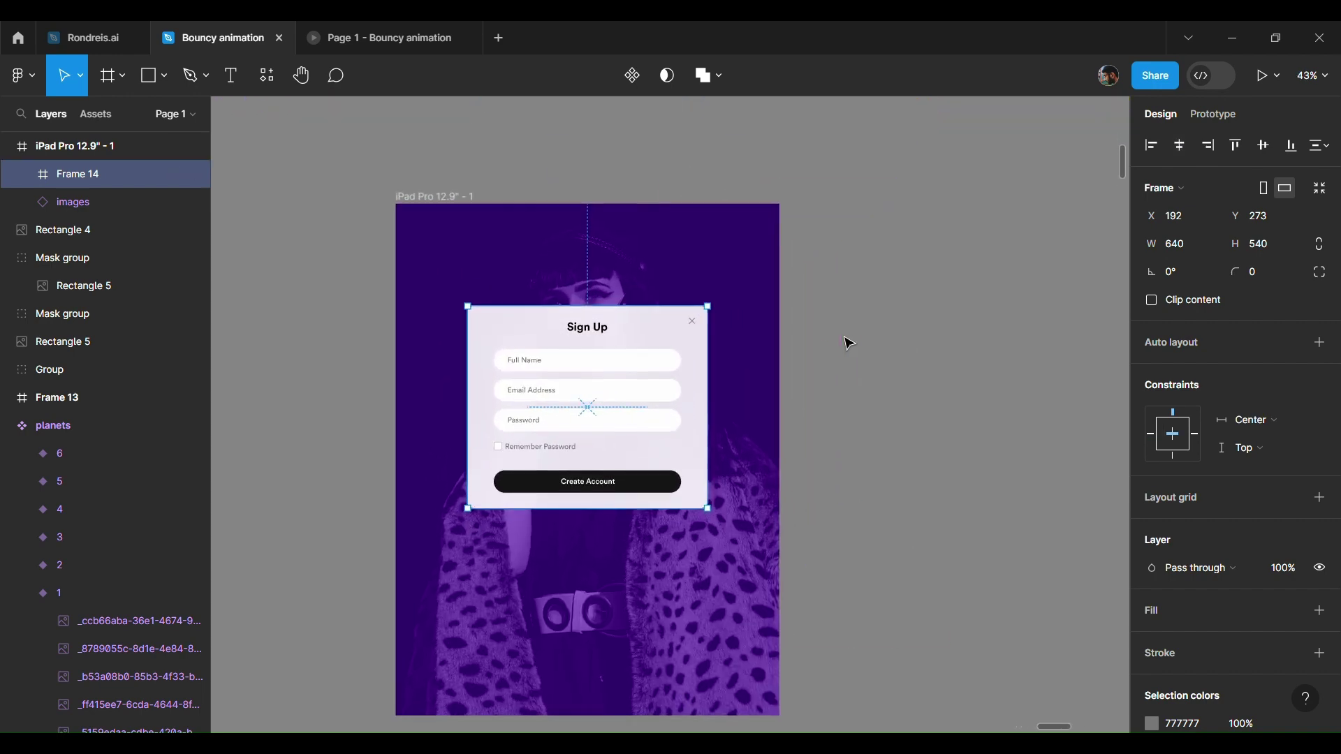
{"action": "left_click", "coordinate": [493, 192]}
{"action": "scroll", "coordinate": [887, 255], "scroll_direction": "down", "scroll_amount": 3}
- Resize the iPad frame to a 1366 × 1024 landscape screen
{"action": "left_click", "coordinate": [1203, 246]}
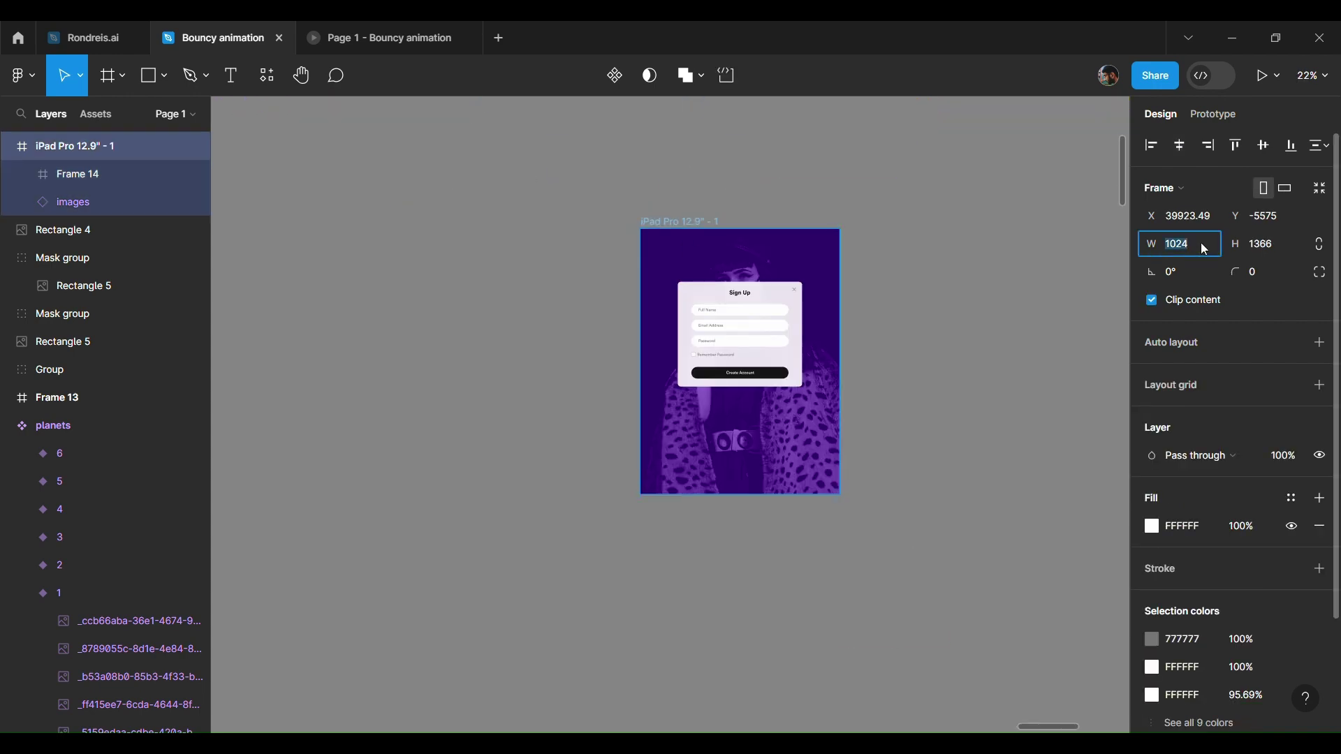
{"action": "type", "text": "66"}
{"action": "key", "text": "Tab"}
{"action": "type", "text": "102"}
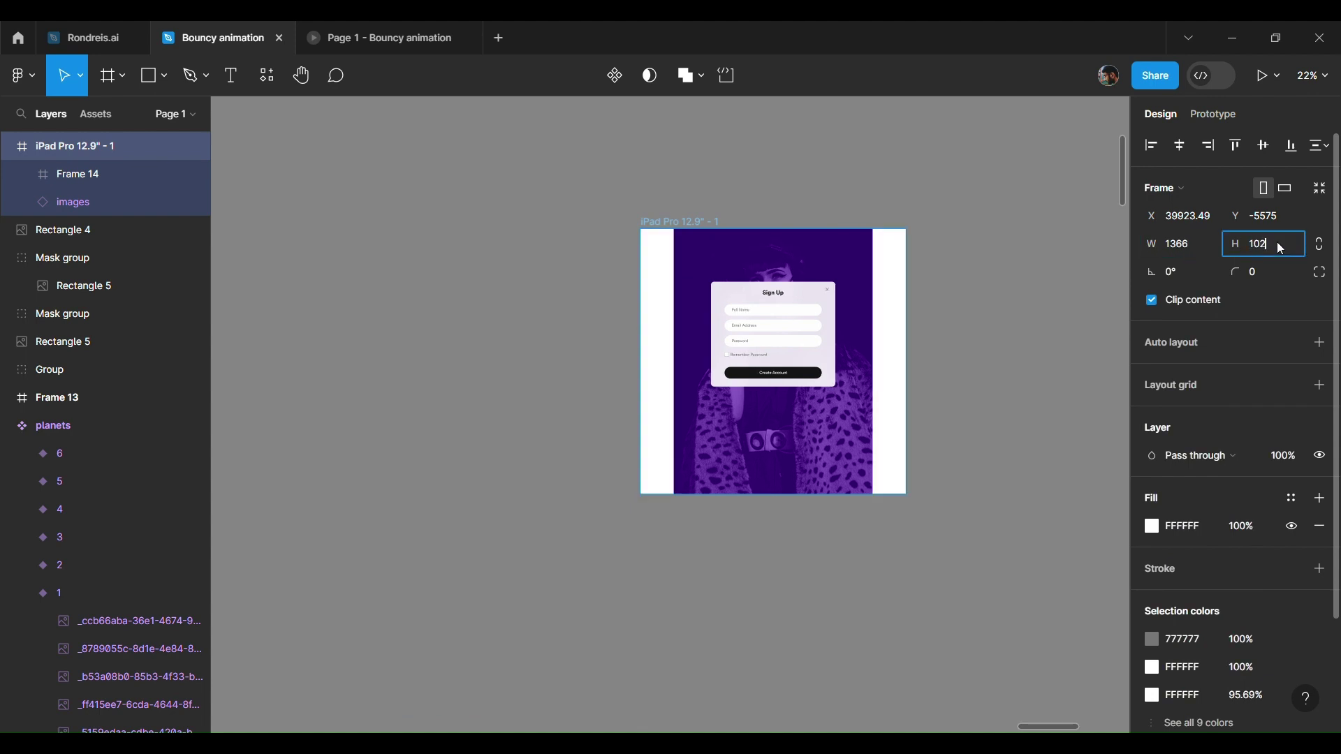
{"action": "type", "text": "4"}
{"action": "key", "text": "Return"}
- Scale the photo carousel to 1.34x with the Scale tool and position it to cover the screen
{"action": "left_click", "coordinate": [864, 266]}
{"action": "key", "text": "shift+2"}
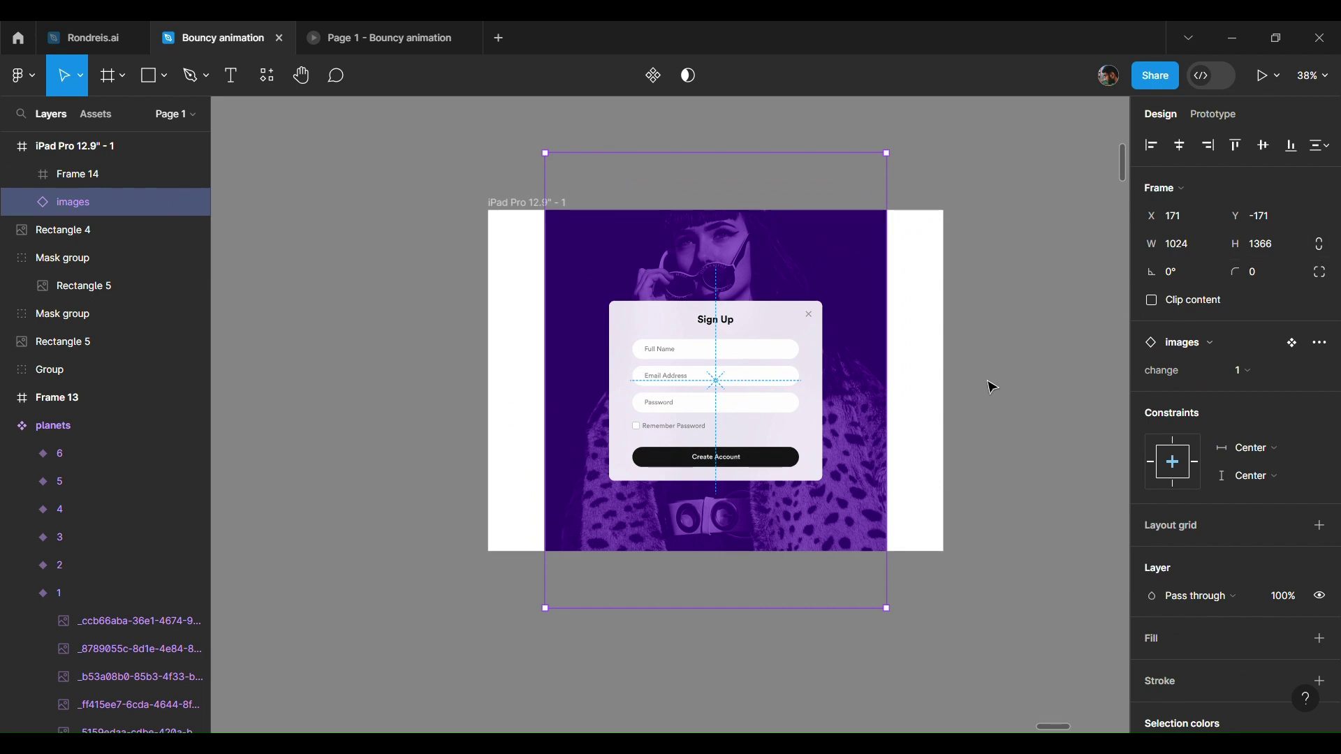
{"action": "key", "text": "k"}
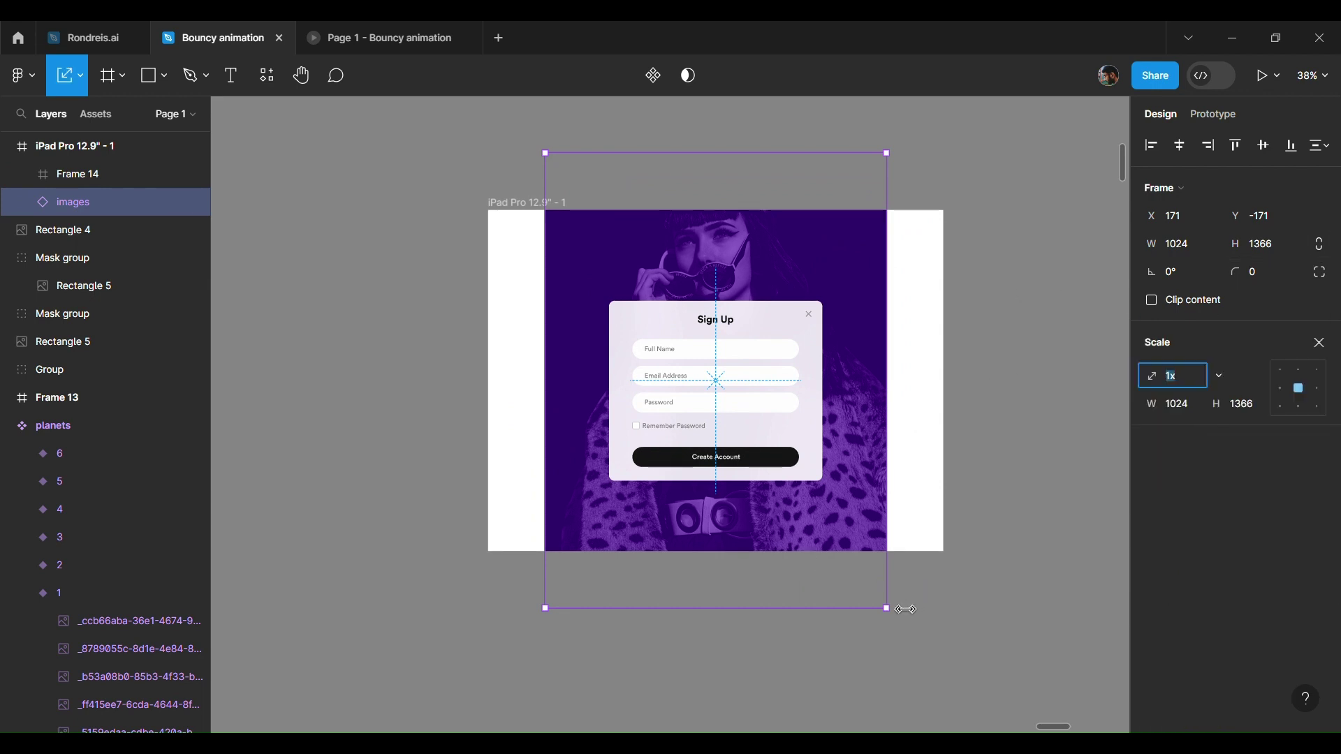
{"action": "left_click_drag", "start_coordinate": [901, 606], "coordinate": [1003, 685]}
{"action": "mouse_move", "coordinate": [853, 348]}
{"action": "left_mouse_down"}
{"action": "mouse_move", "coordinate": [839, 389]}
{"action": "mouse_move", "coordinate": [814, 398]}
{"action": "mouse_move", "coordinate": [815, 472]}
{"action": "left_mouse_up"}
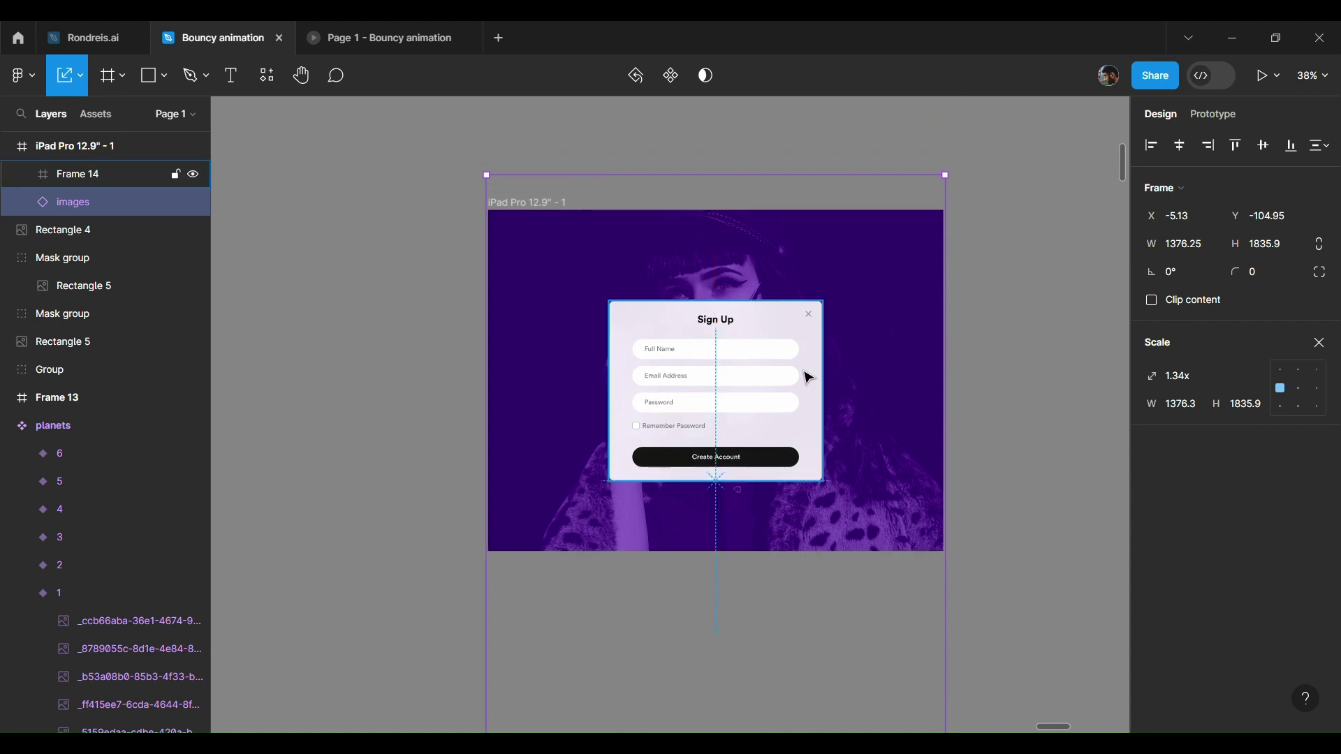
{"action": "left_click", "coordinate": [748, 143]}
{"action": "left_click", "coordinate": [433, 26]}
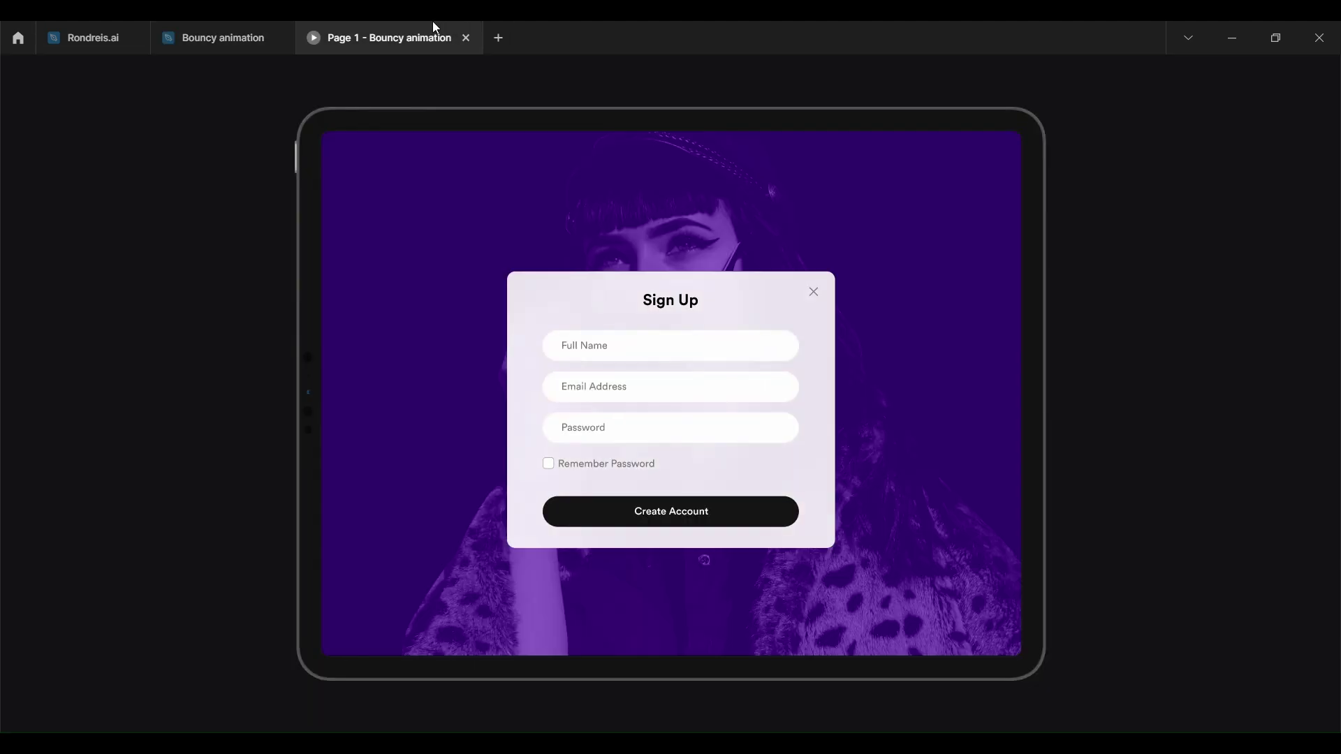